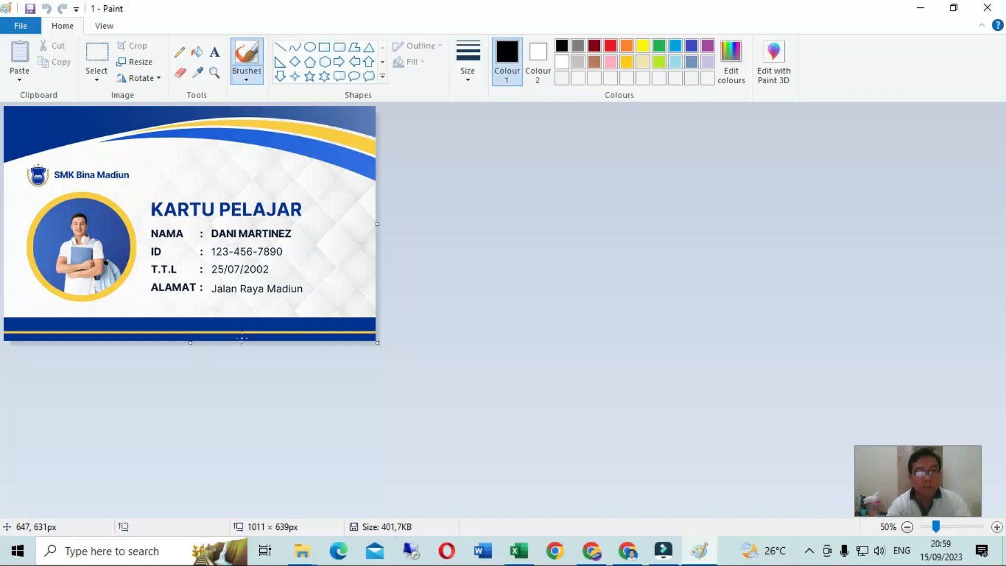
Close the card image in Paint, then view 2.png and compare it with 1.png in the photo viewer before closing it
left_click(989, 9)
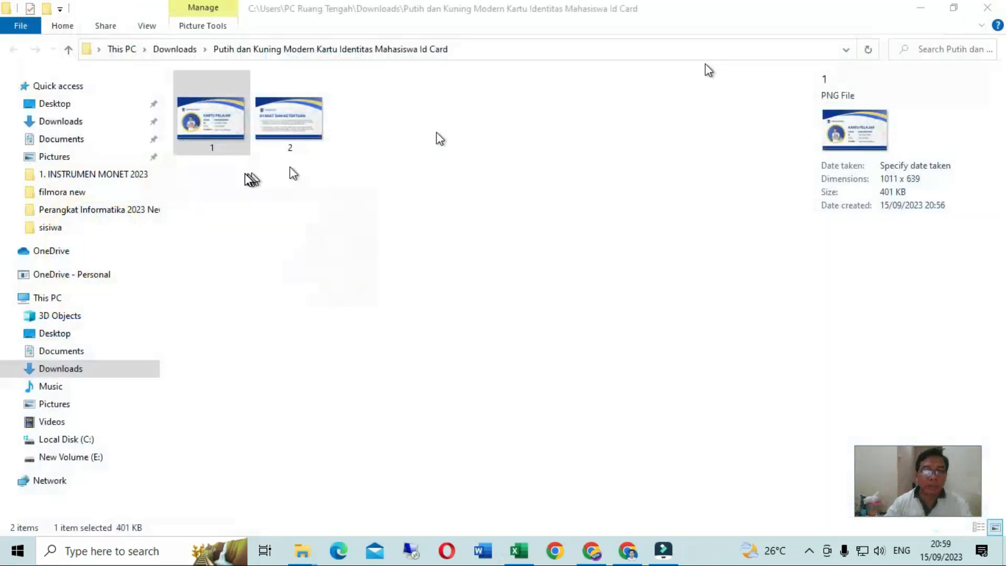
left_click(279, 123)
double_click(278, 123)
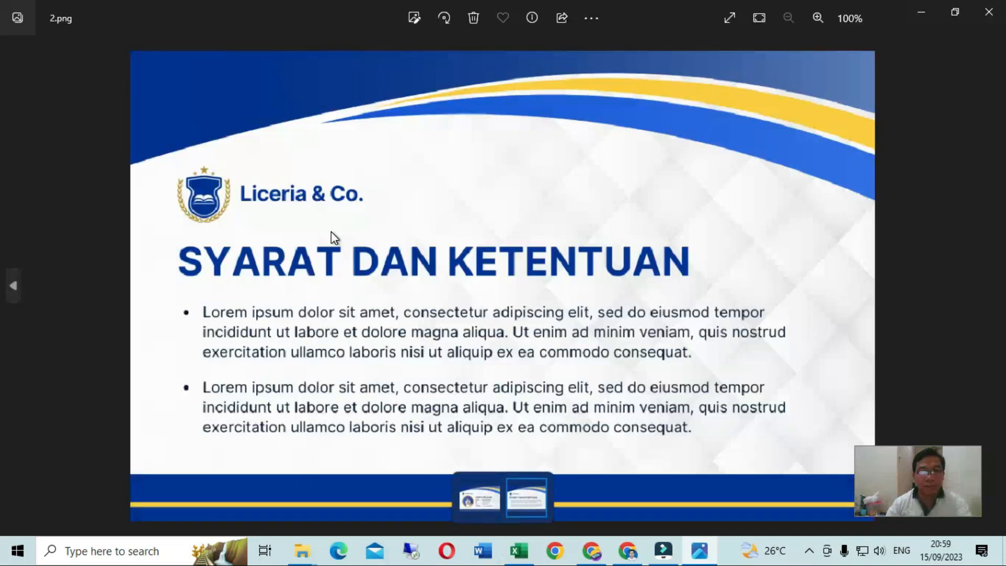
left_click(478, 494)
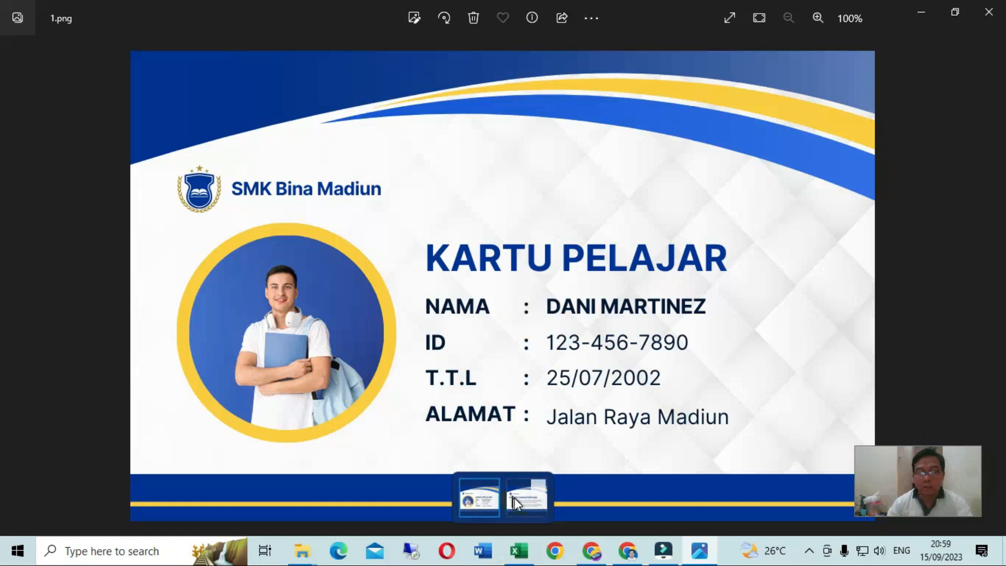
left_click(516, 498)
left_click(489, 502)
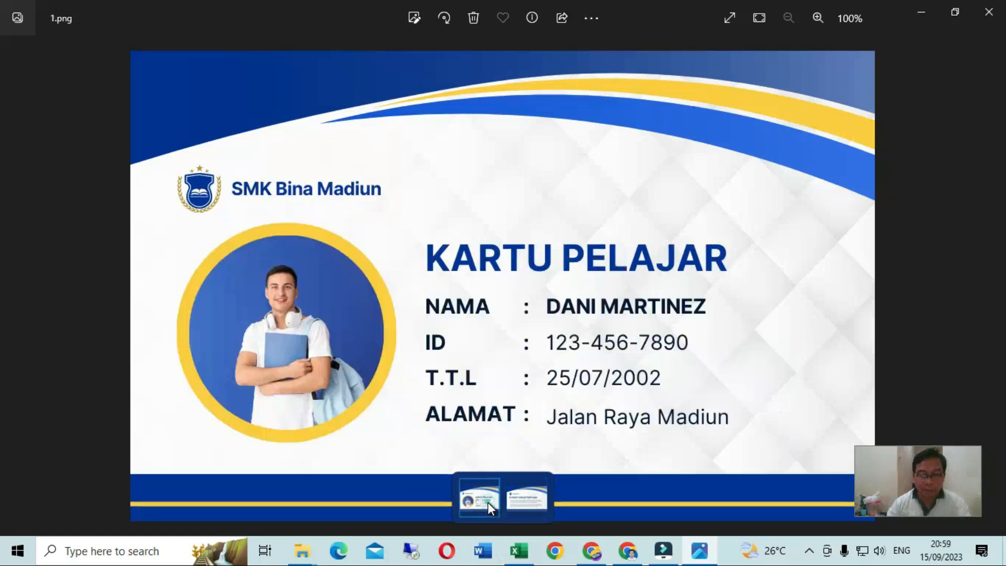
left_click(524, 501)
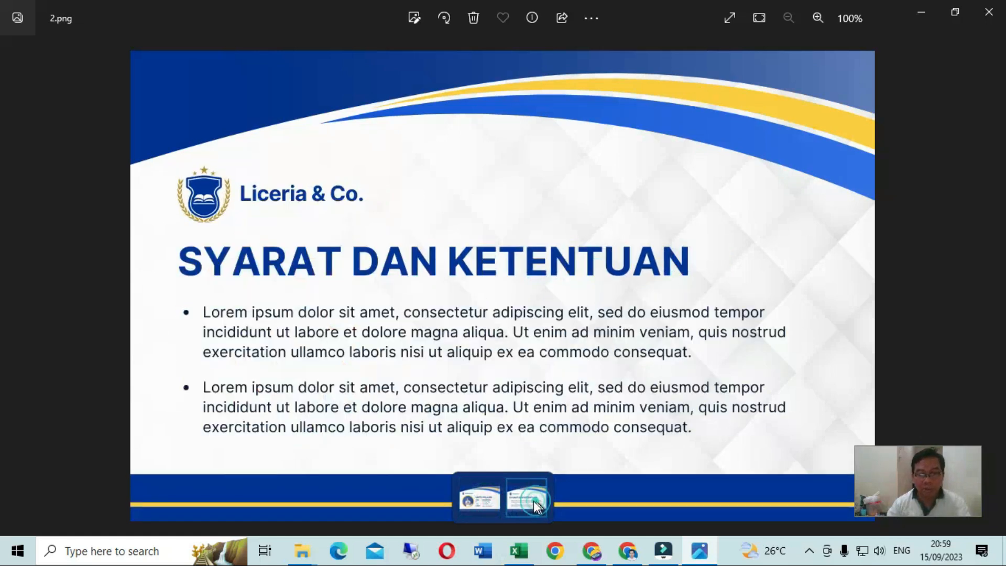
left_click(480, 501)
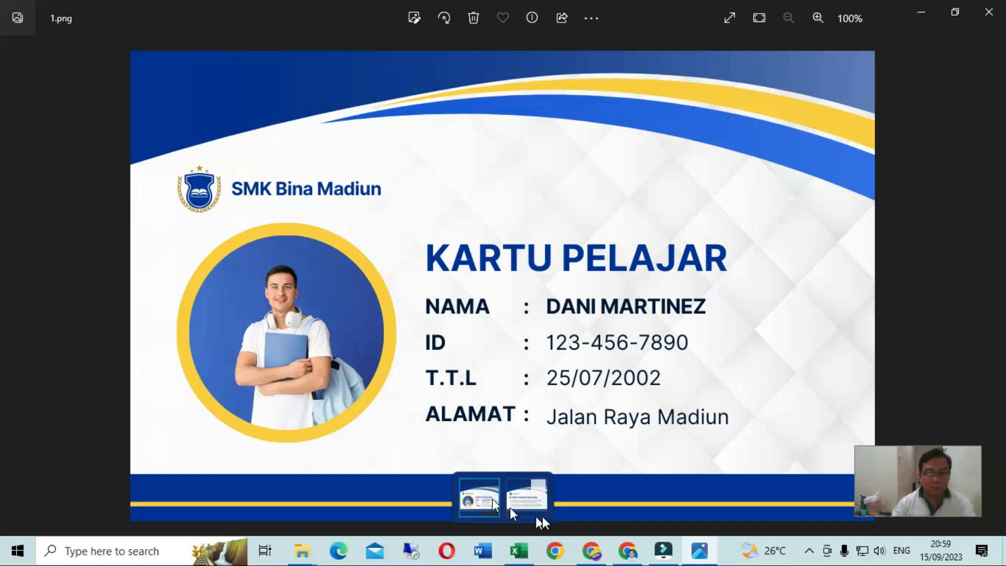
left_click(528, 505)
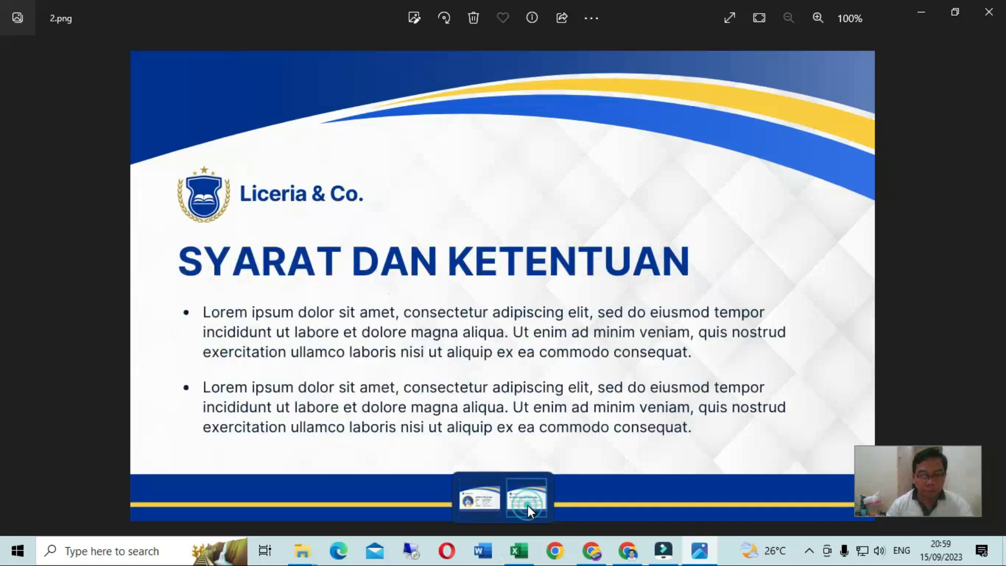
left_click(468, 500)
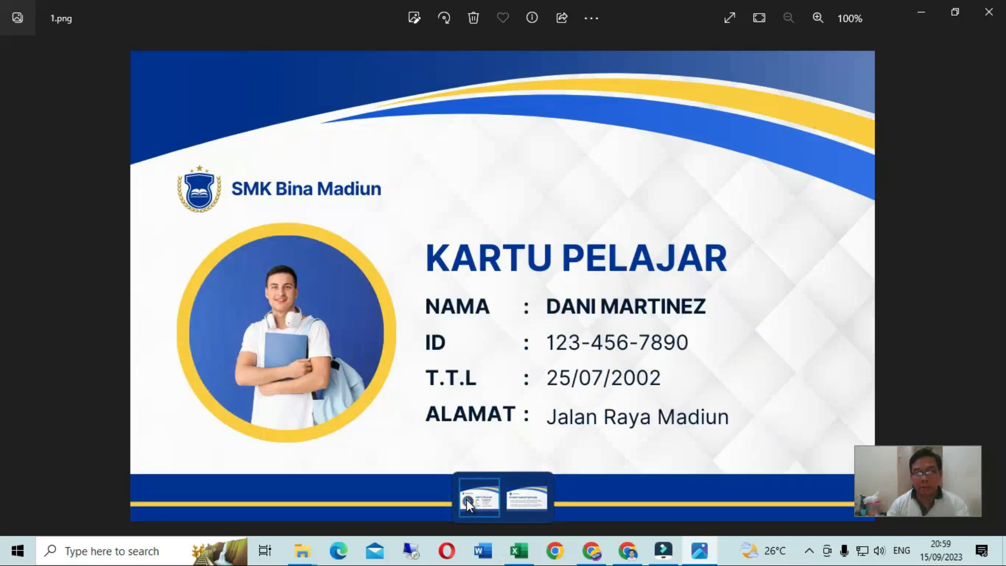
left_click(985, 20)
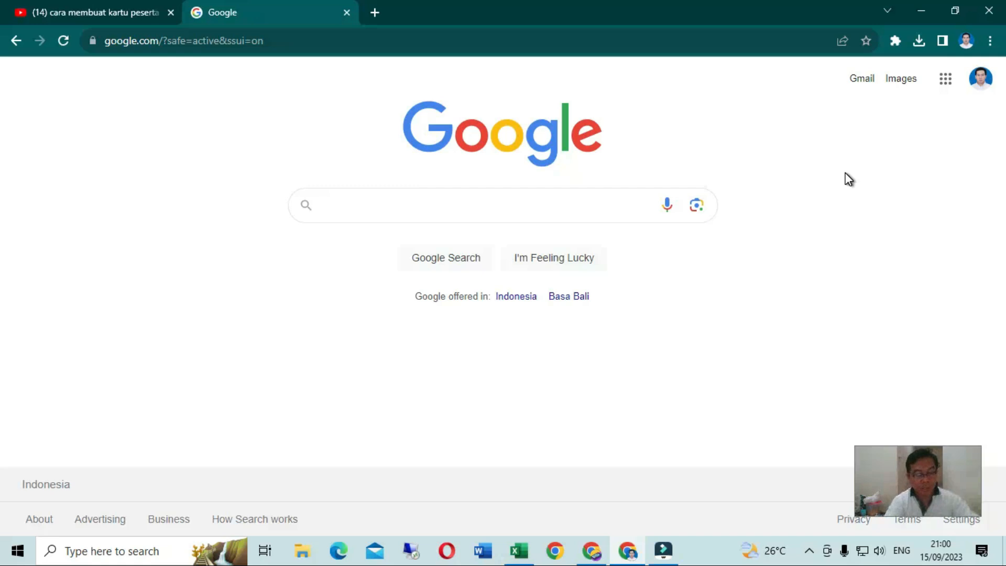
Search Google for "canva for education" and open the "Try Canva for Education for free" result
type("canva")
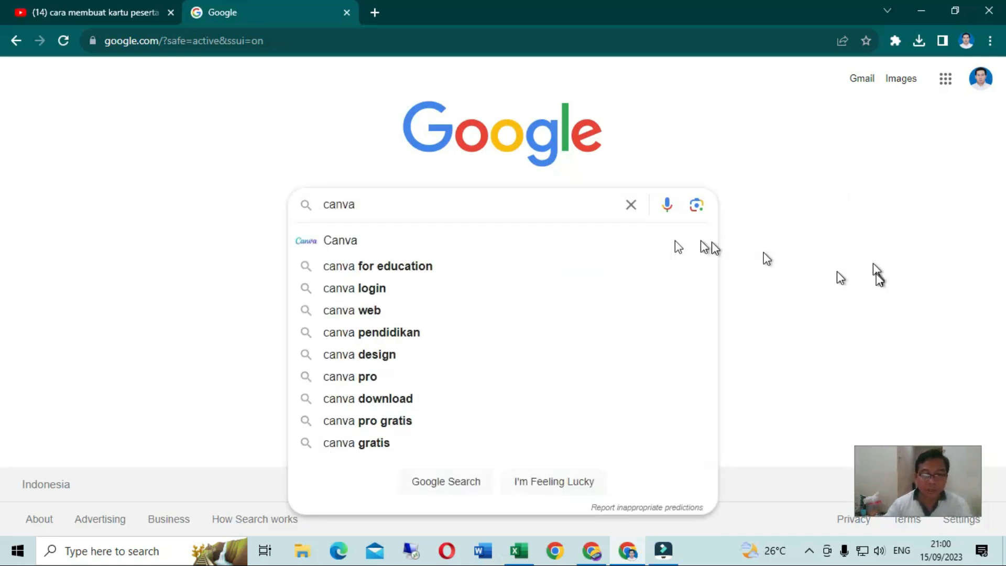
left_click(372, 268)
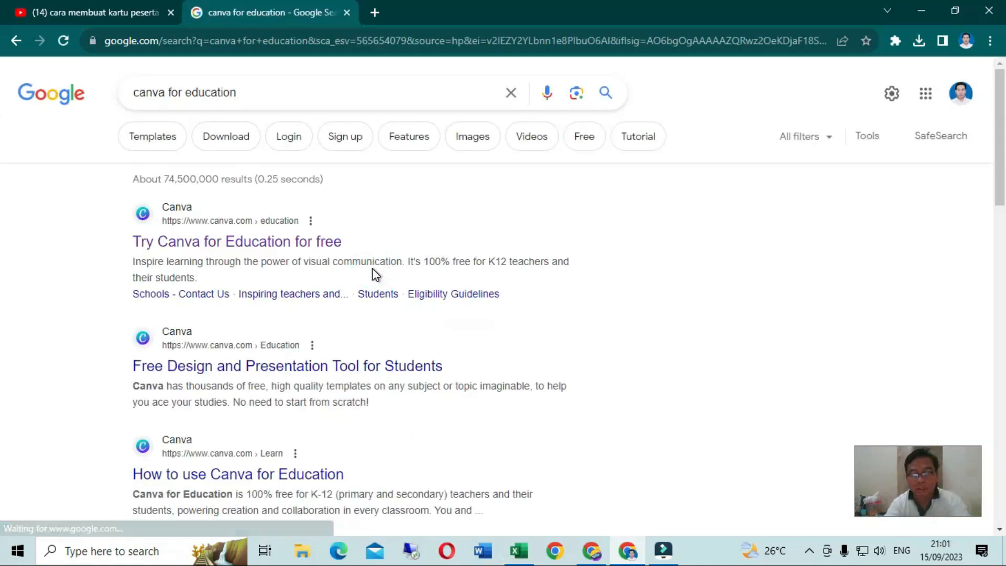
left_click(248, 242)
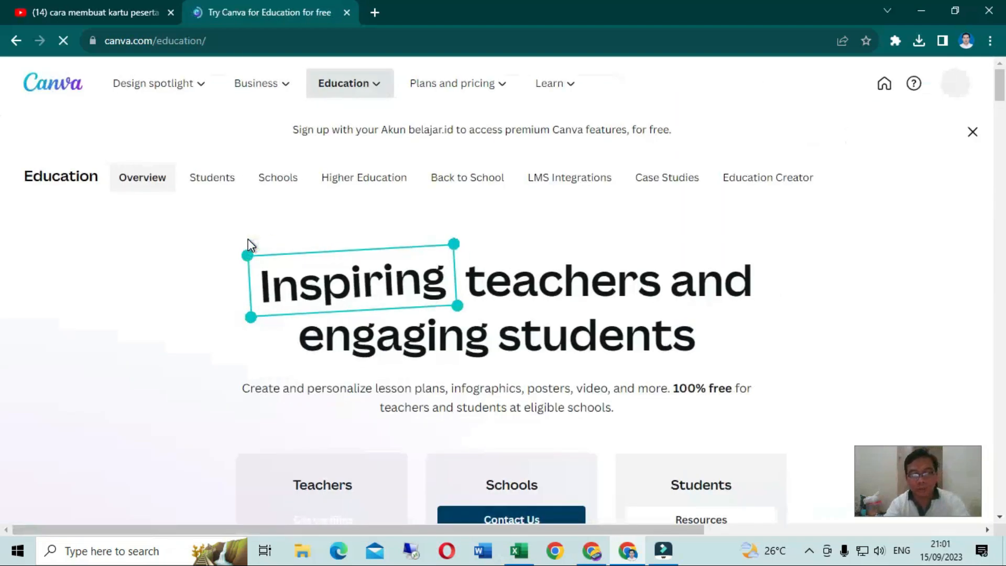
Open the verification page for teachers from the Canva for Education overview
scroll(249, 241, "down", 3)
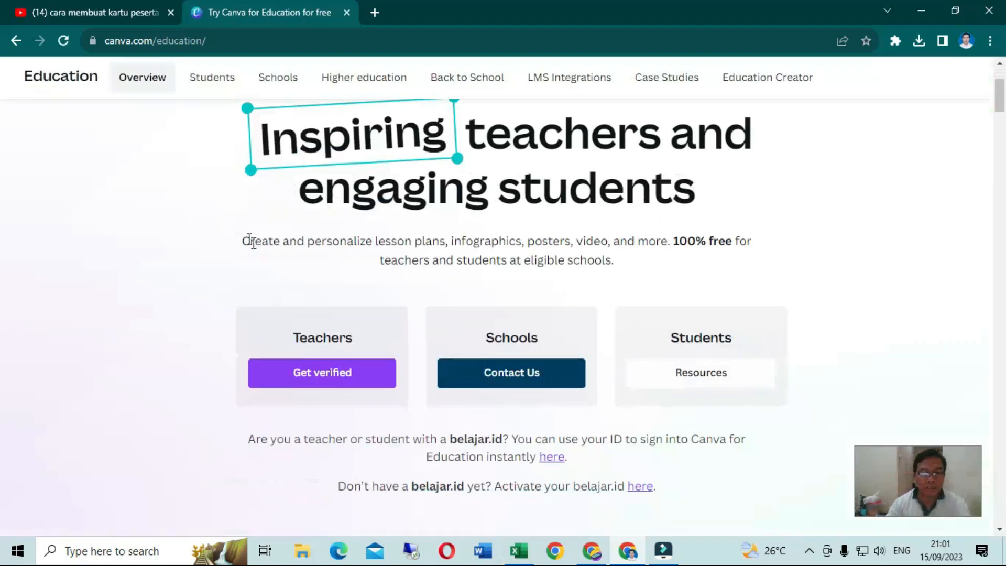
scroll(250, 241, "down", 3)
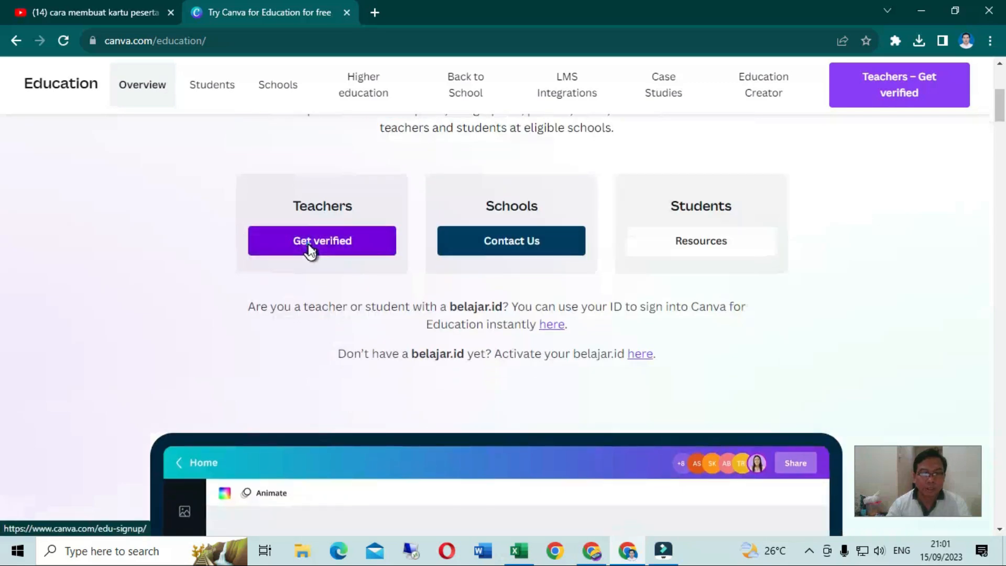
left_click(310, 249)
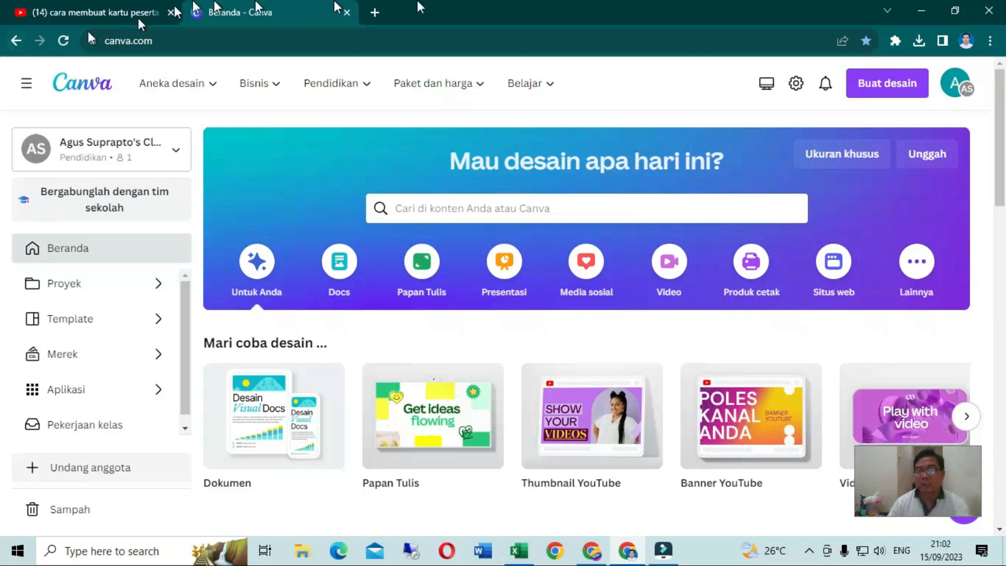
Search the Canva templates for "kartu peserta"
left_click(399, 212)
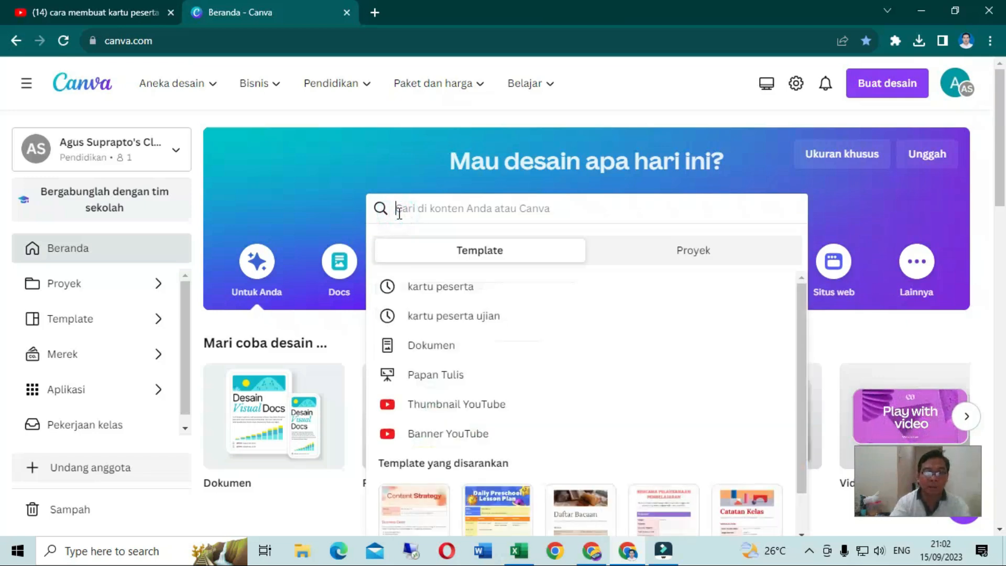
left_click(399, 179)
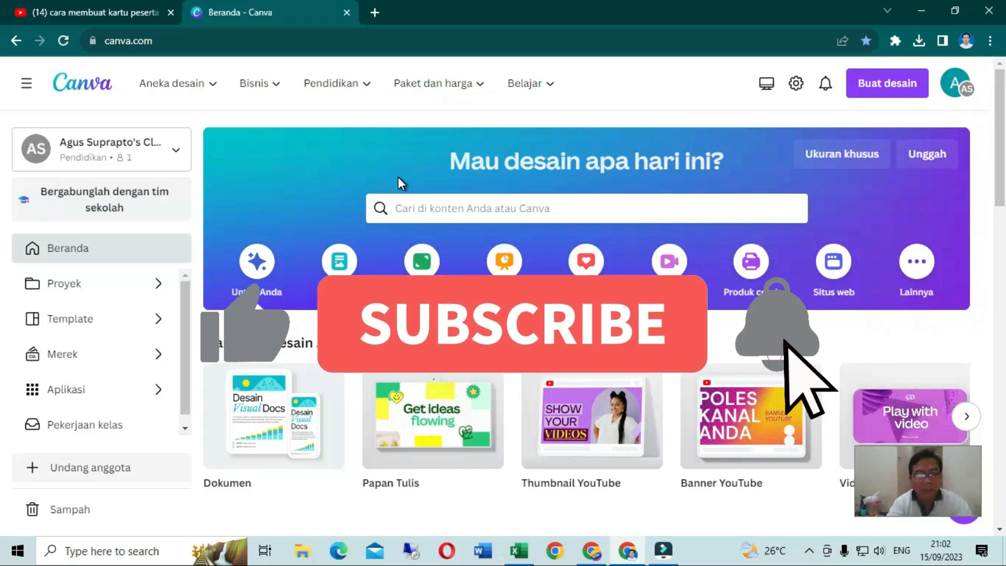
left_click(408, 210)
type("kart")
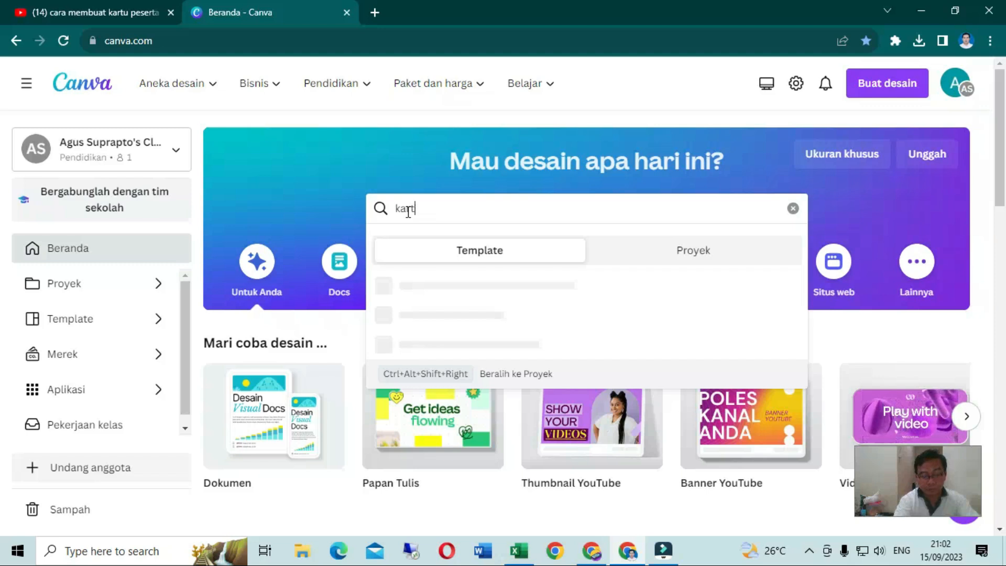
type("iuu perse")
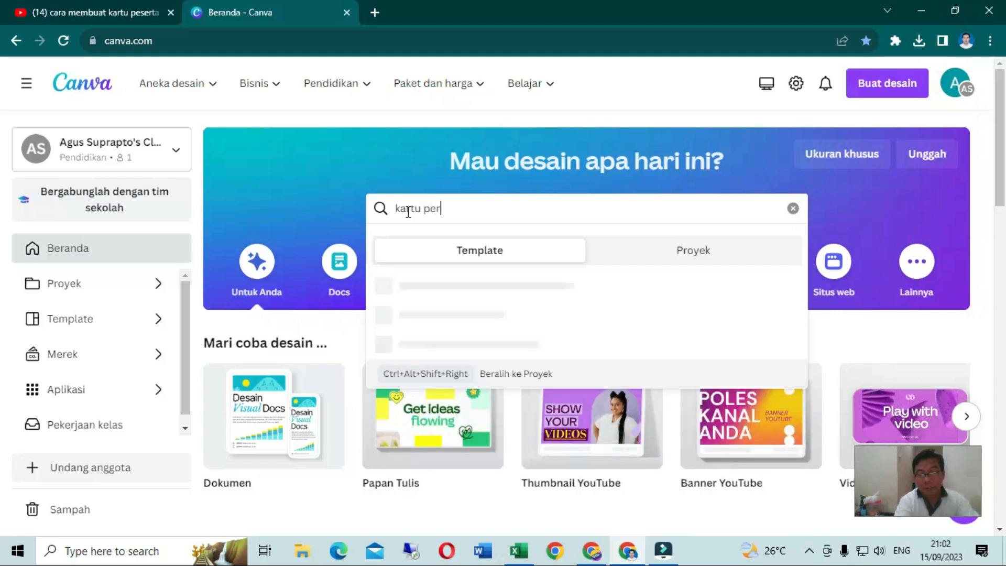
key("BackSpace")
key("BackSpace")
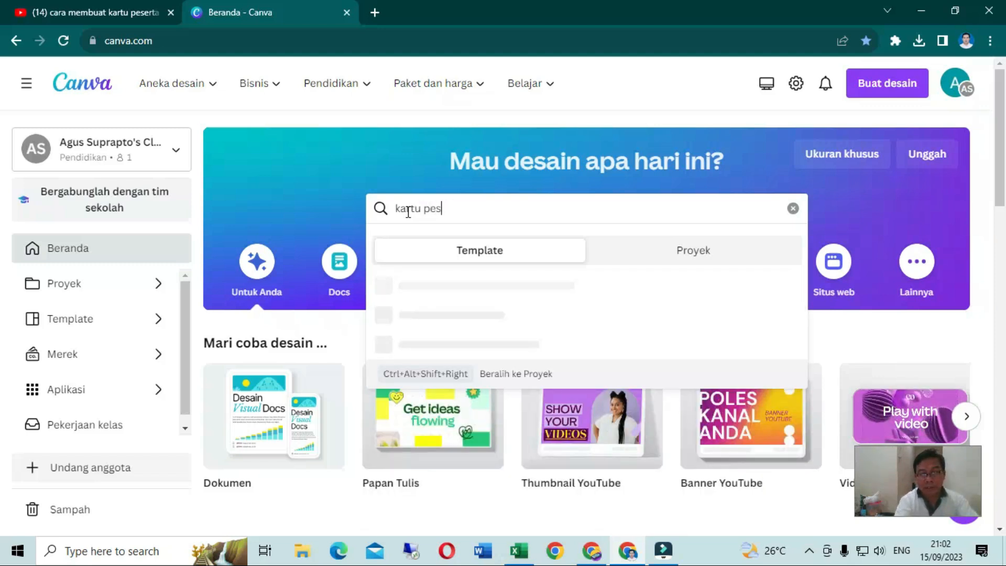
key("Return")
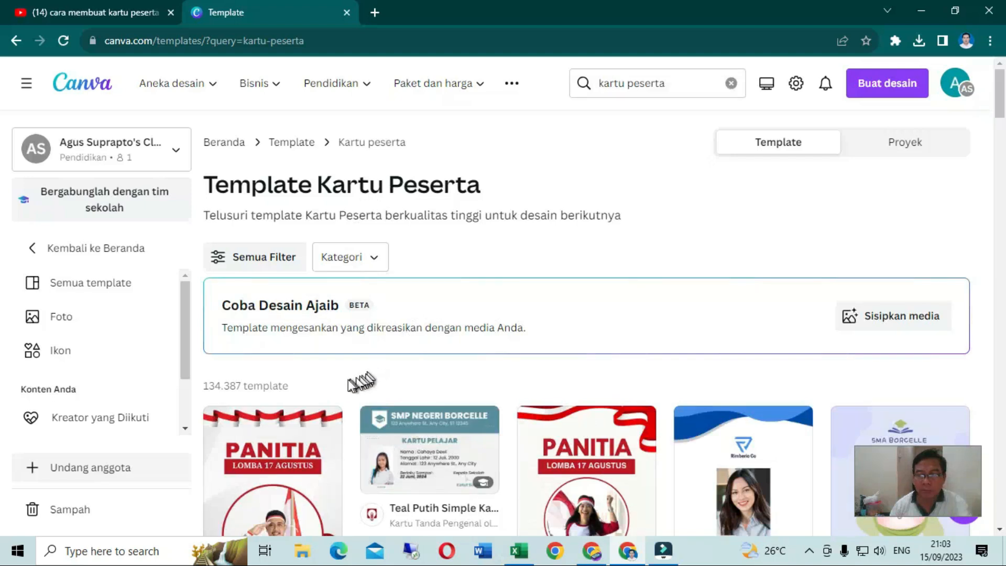
Browse the "kartu peserta" template results, examining the ID card designs for one suitable as a student or participant card
scroll(342, 391, "down", 2)
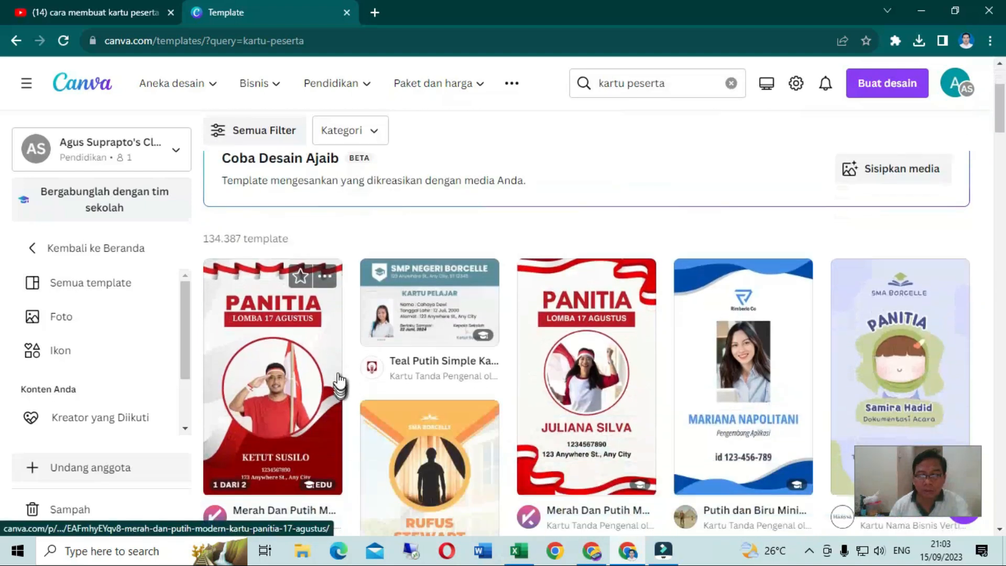
scroll(577, 367, "down", 1)
scroll(322, 330, "down", 2)
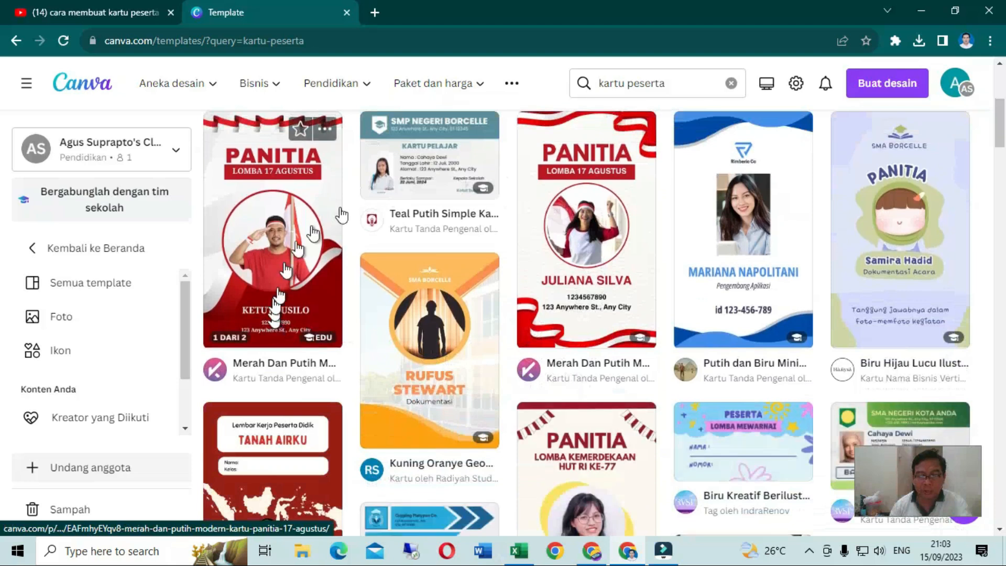
scroll(531, 340, "down", 3)
scroll(530, 340, "down", 3)
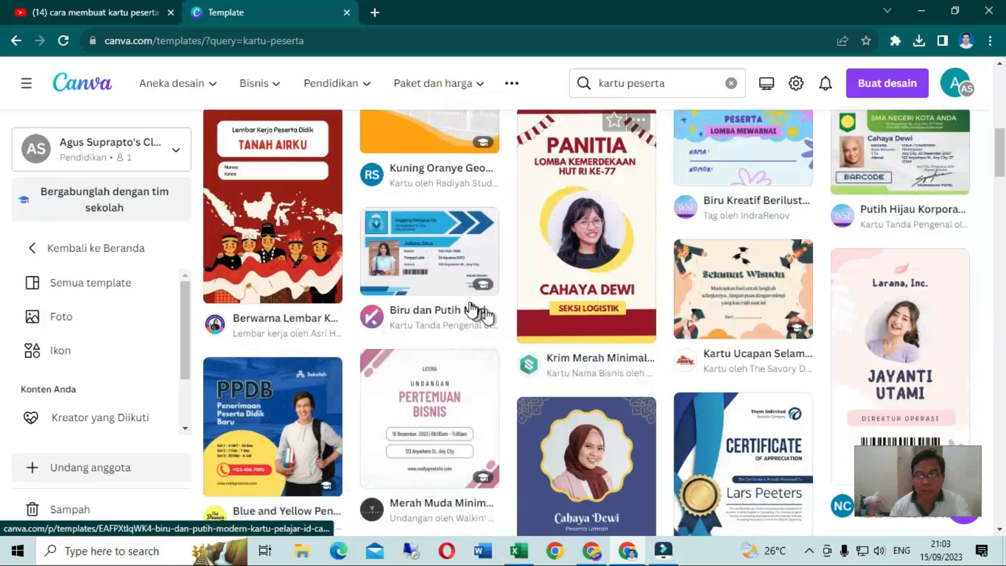
scroll(414, 258, "down", 1)
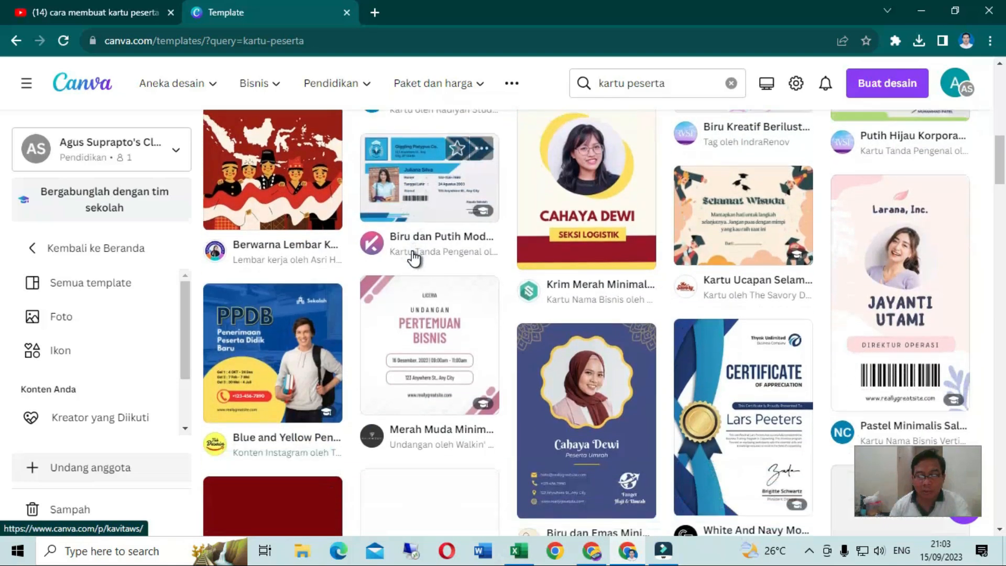
scroll(453, 302, "down", 5)
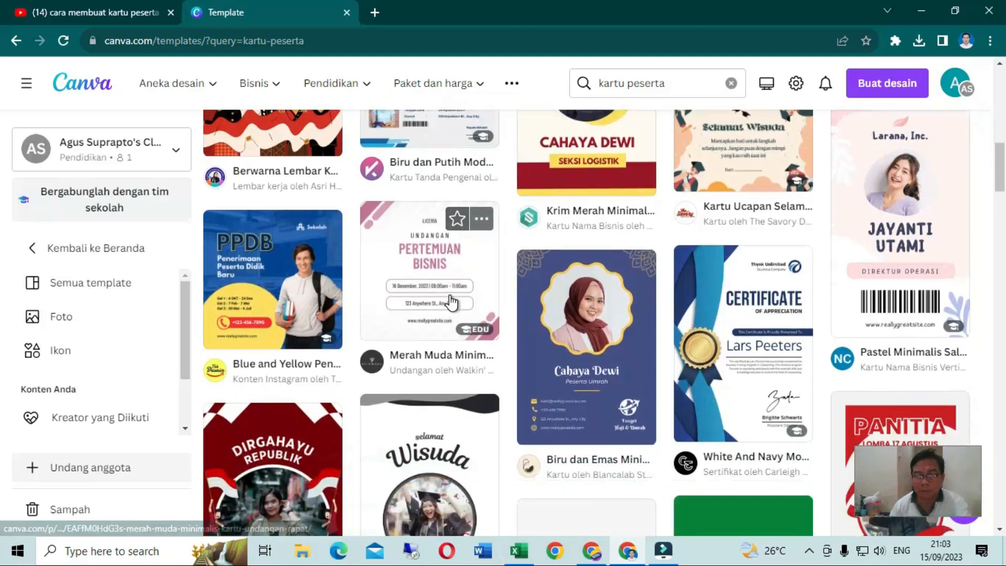
scroll(453, 303, "down", 2)
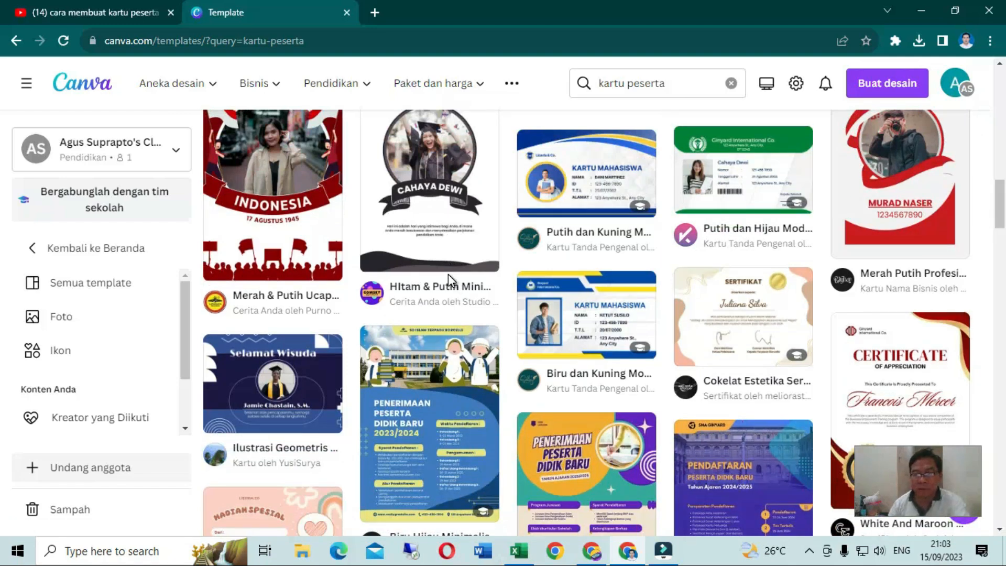
scroll(448, 278, "down", 4)
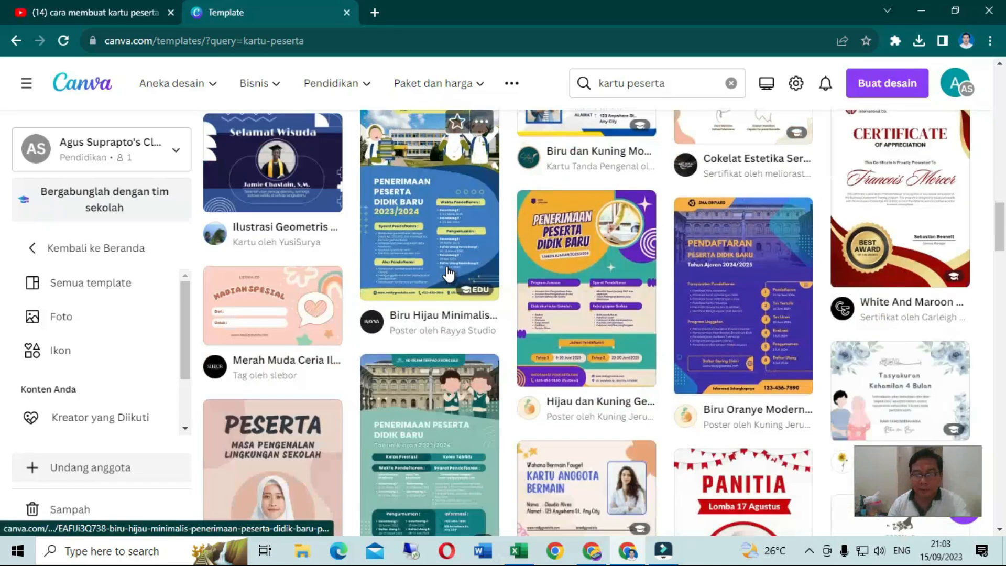
scroll(448, 267, "up", 10)
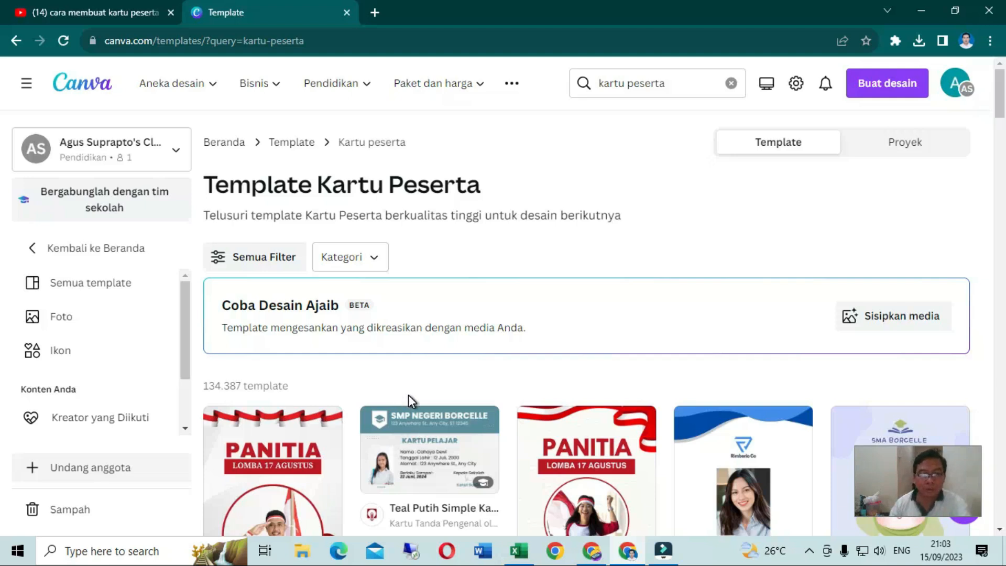
scroll(407, 395, "down", 4)
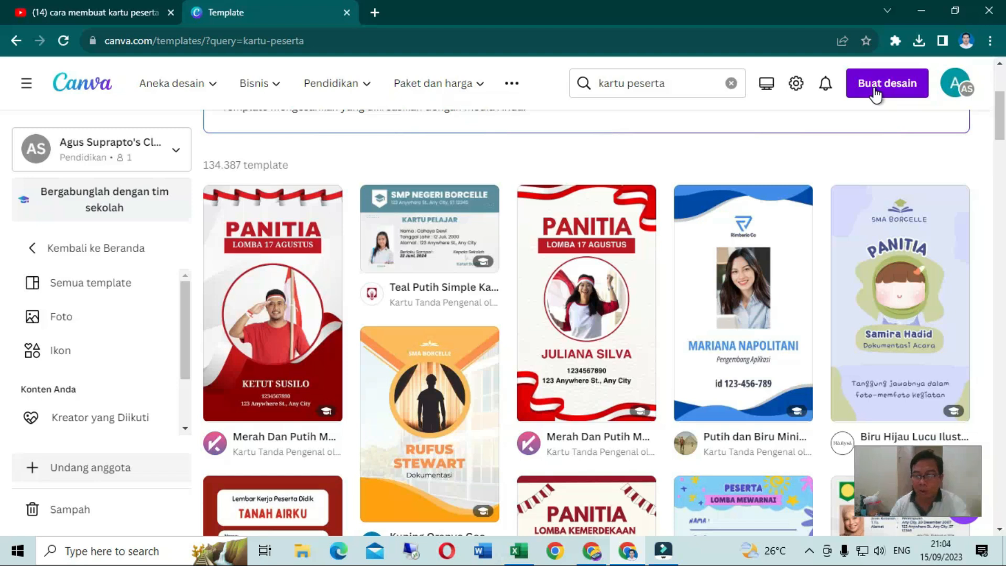
scroll(516, 376, "down", 4)
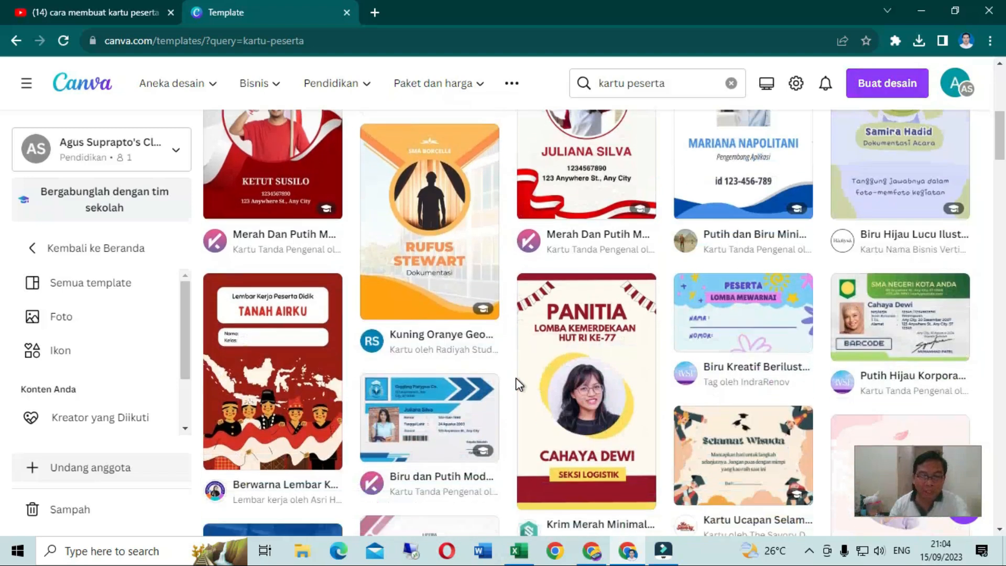
scroll(518, 386, "down", 15)
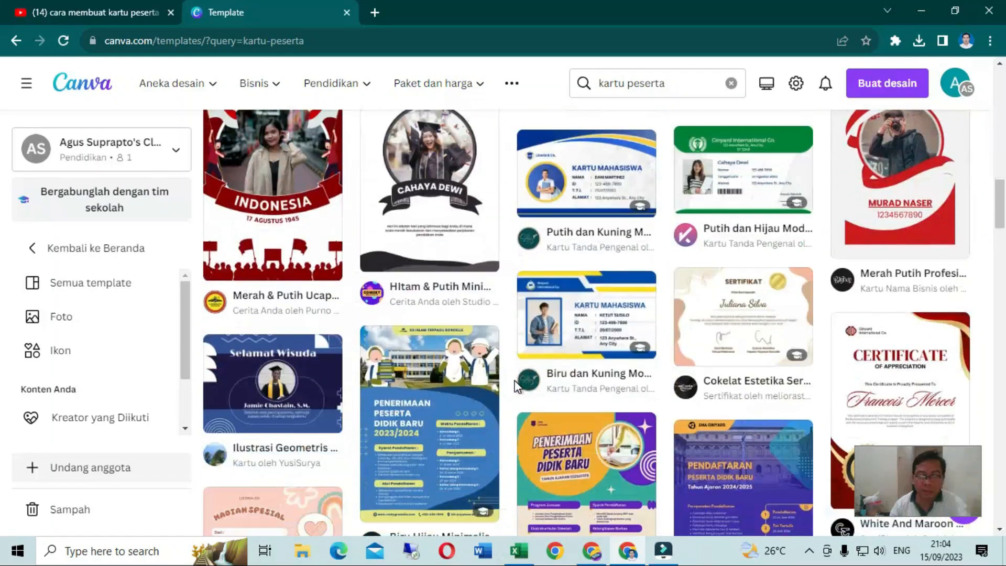
scroll(516, 385, "down", 6)
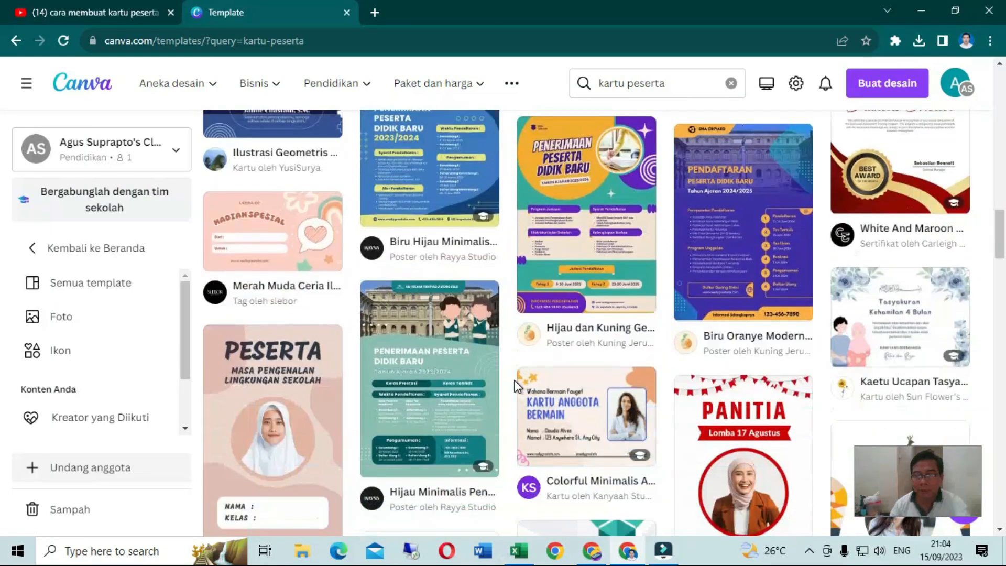
scroll(516, 386, "down", 7)
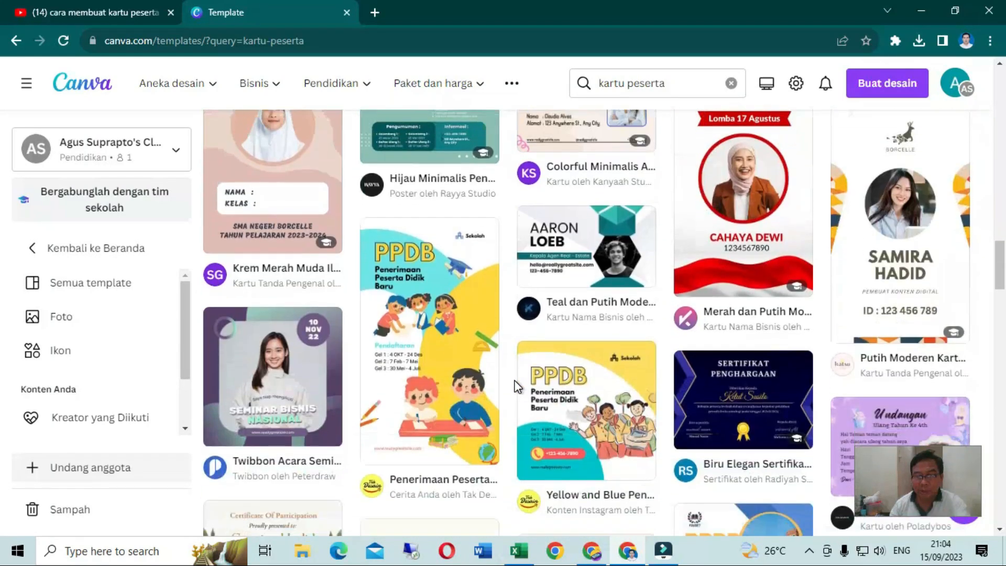
scroll(517, 386, "down", 3)
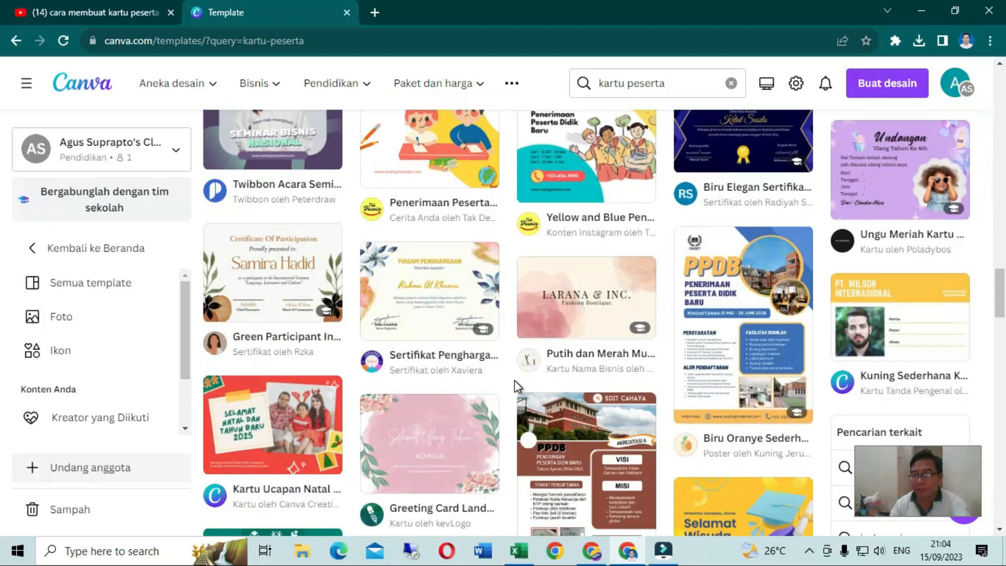
scroll(518, 386, "down", 6)
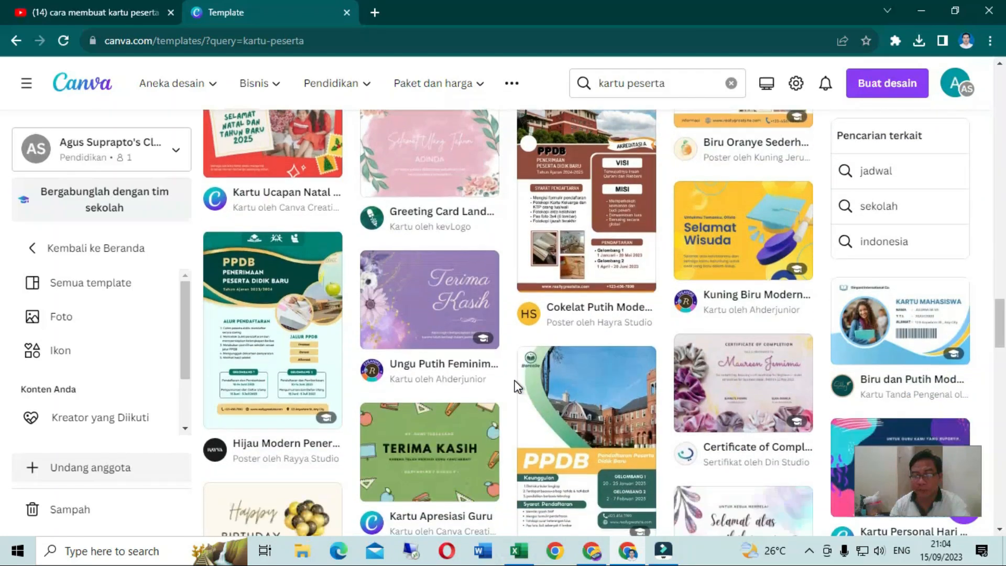
scroll(516, 386, "down", 10)
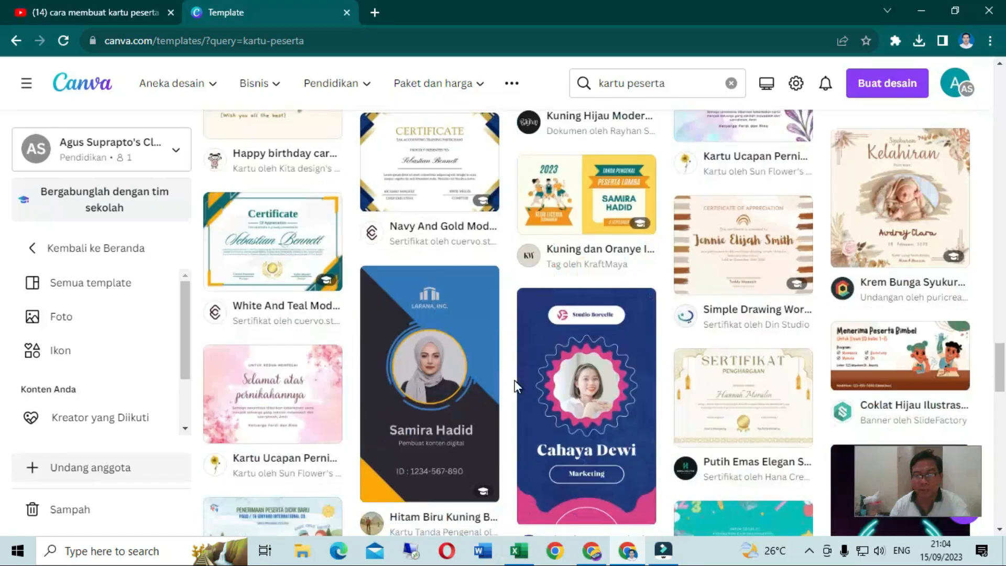
scroll(516, 387, "down", 6)
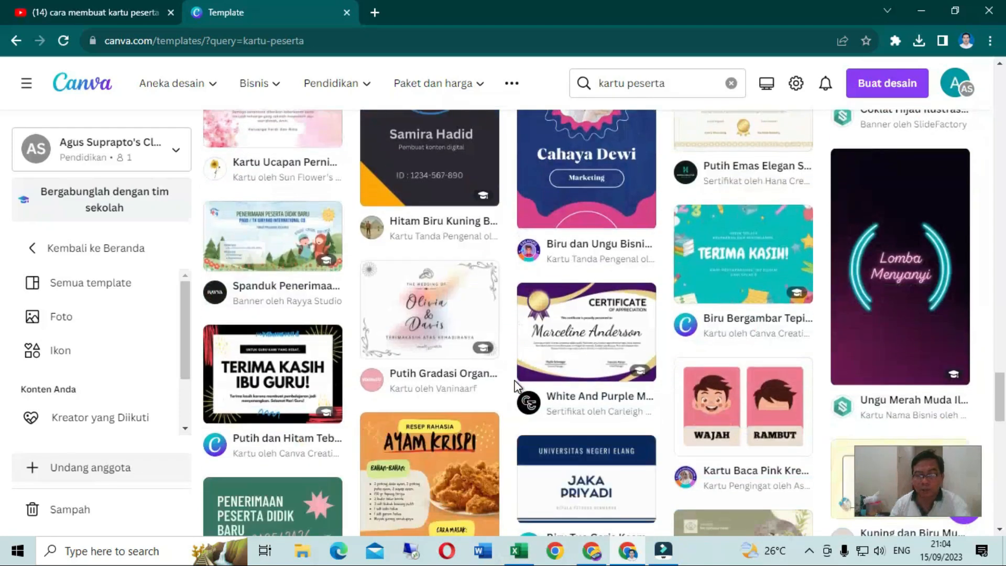
scroll(517, 387, "down", 11)
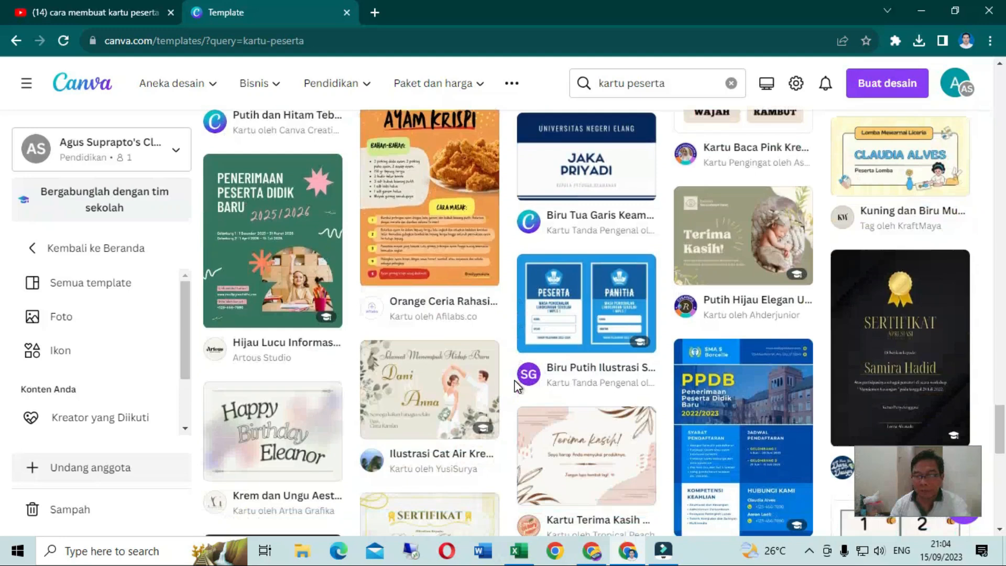
scroll(516, 387, "down", 1)
scroll(516, 386, "down", 3)
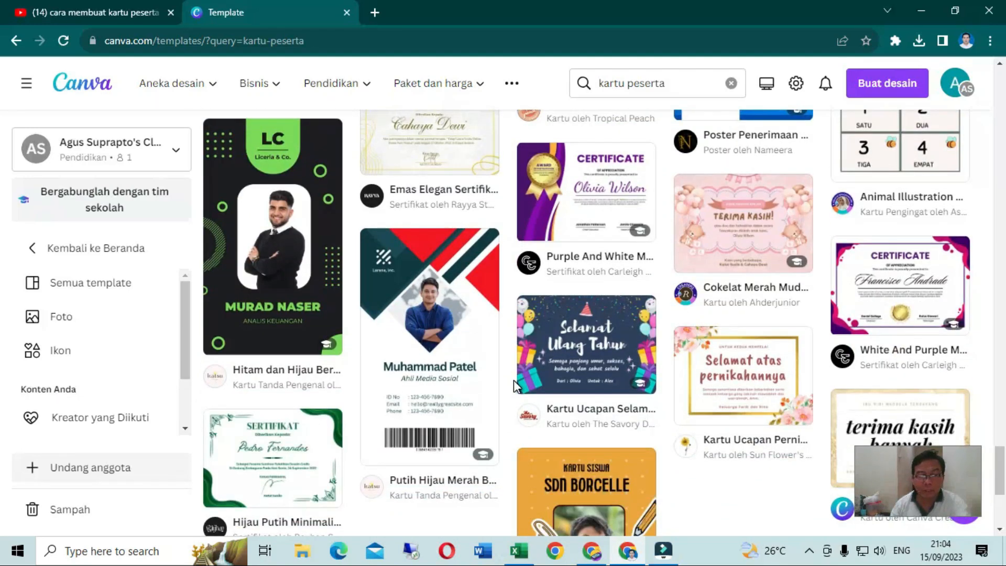
scroll(516, 383, "down", 15)
Open the "Biru dan Kuning Modern Kartu Identitas Mahasiswa Id Card" template for editing and view its second page
scroll(526, 386, "up", 10)
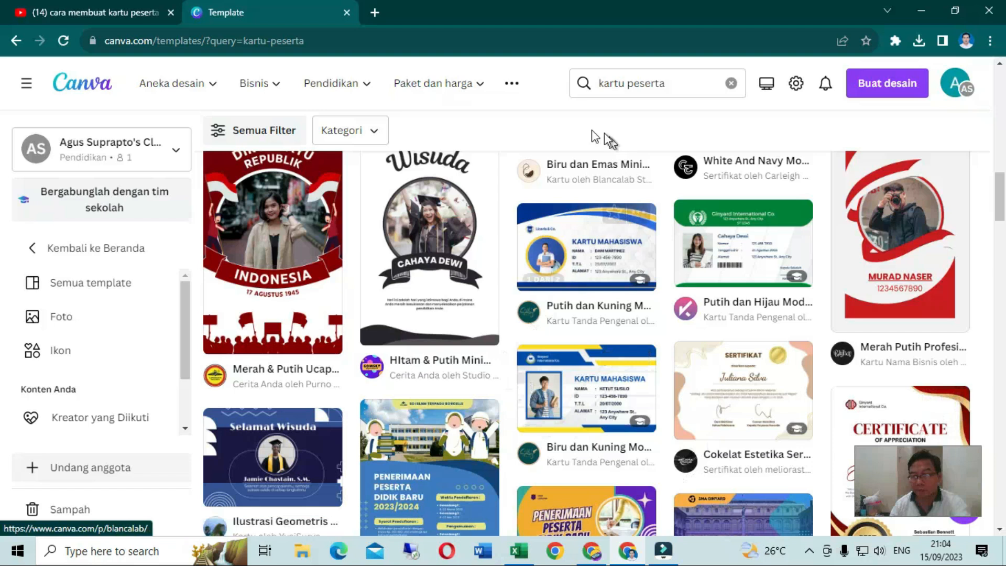
left_click(604, 406)
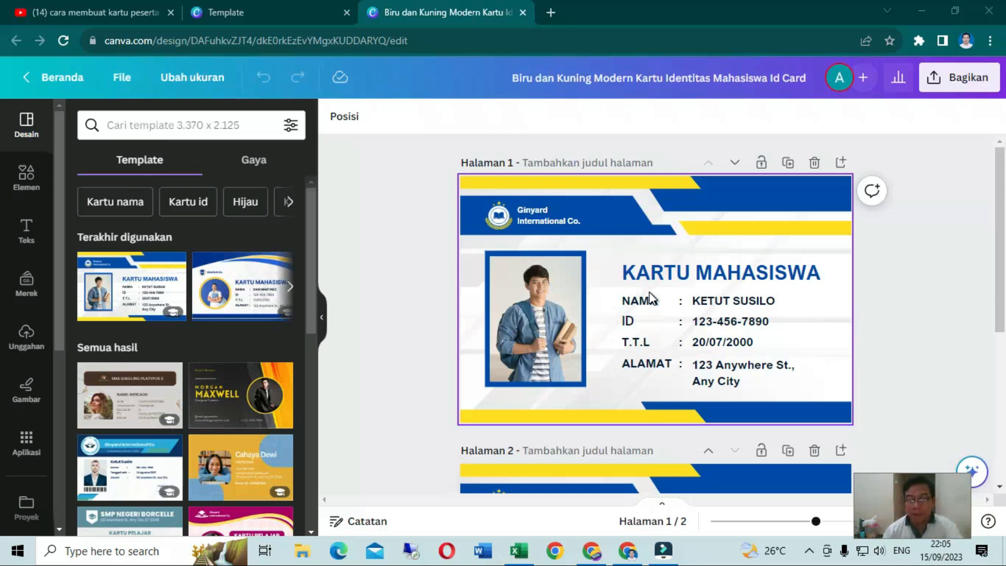
scroll(649, 304, "down", 5)
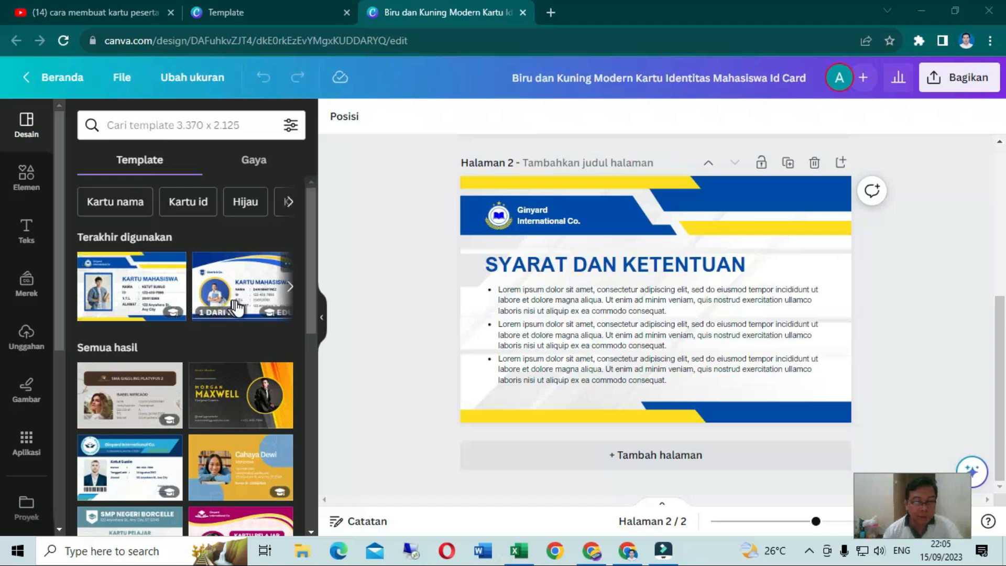
Look through the alternative ID card templates offered in the editor, including the two-page designs
scroll(158, 380, "down", 3)
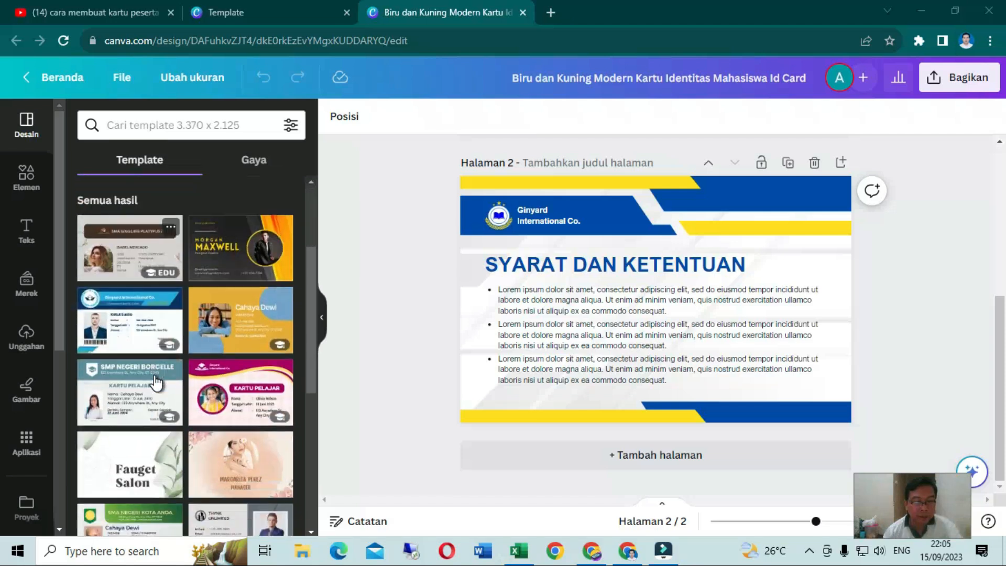
scroll(156, 383, "down", 2)
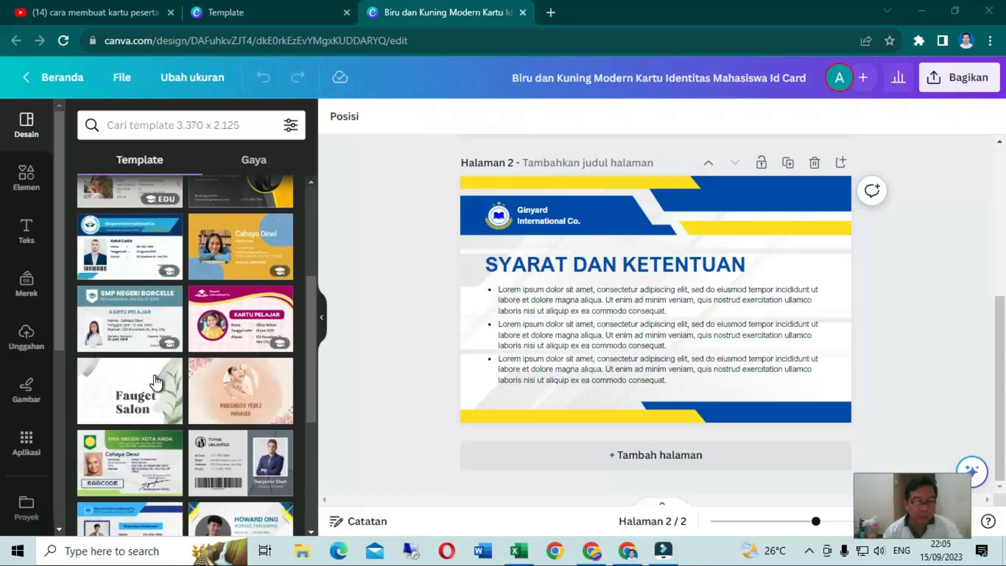
scroll(156, 380, "down", 3)
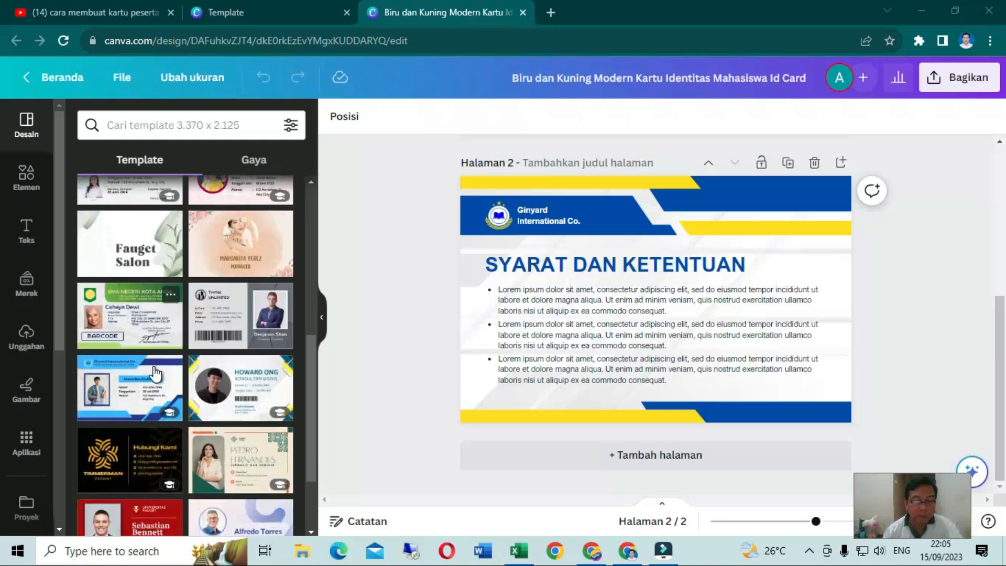
scroll(155, 373, "down", 2)
scroll(155, 373, "down", 2)
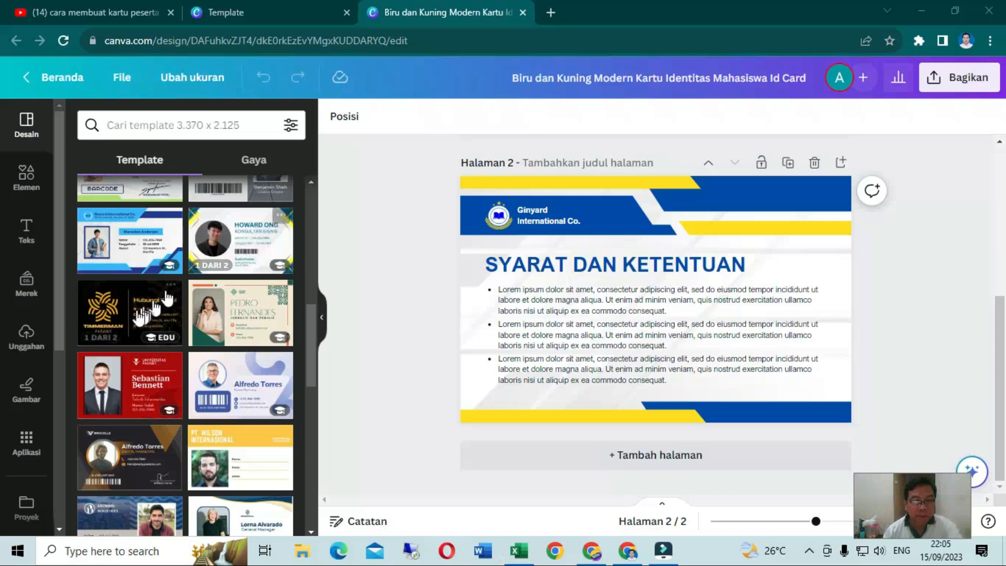
scroll(141, 325, "down", 2)
scroll(150, 392, "down", 6)
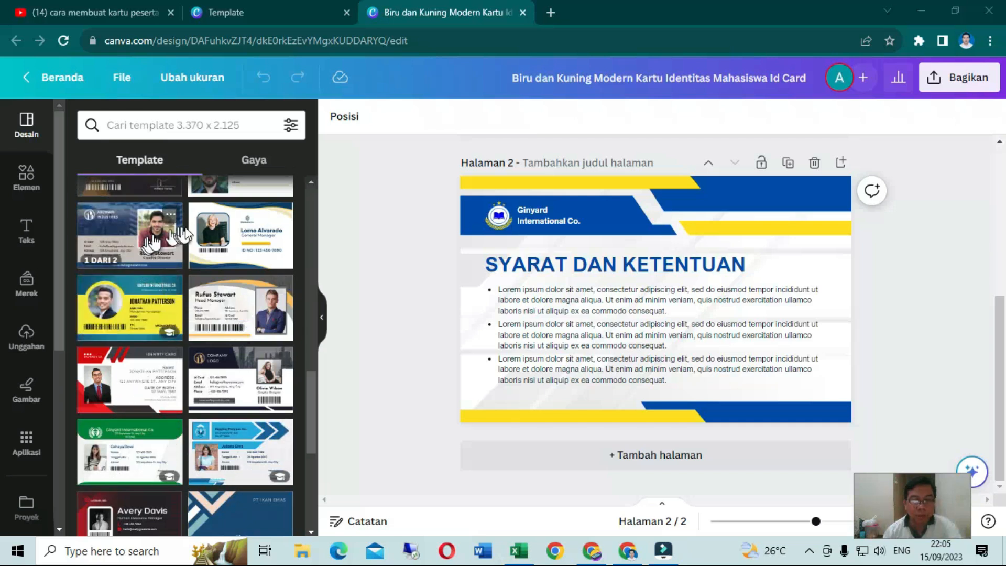
scroll(217, 248, "up", 3)
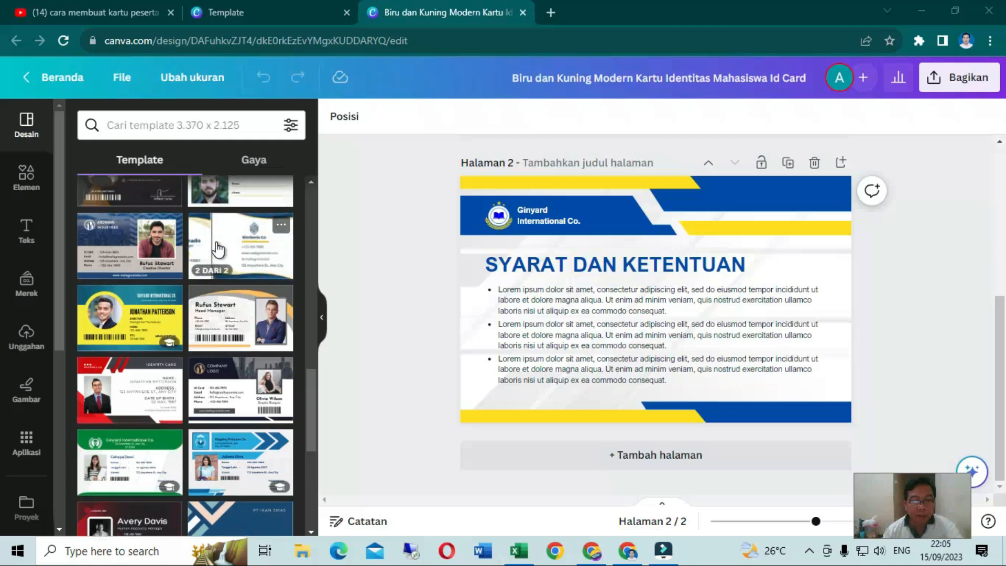
scroll(218, 251, "up", 2)
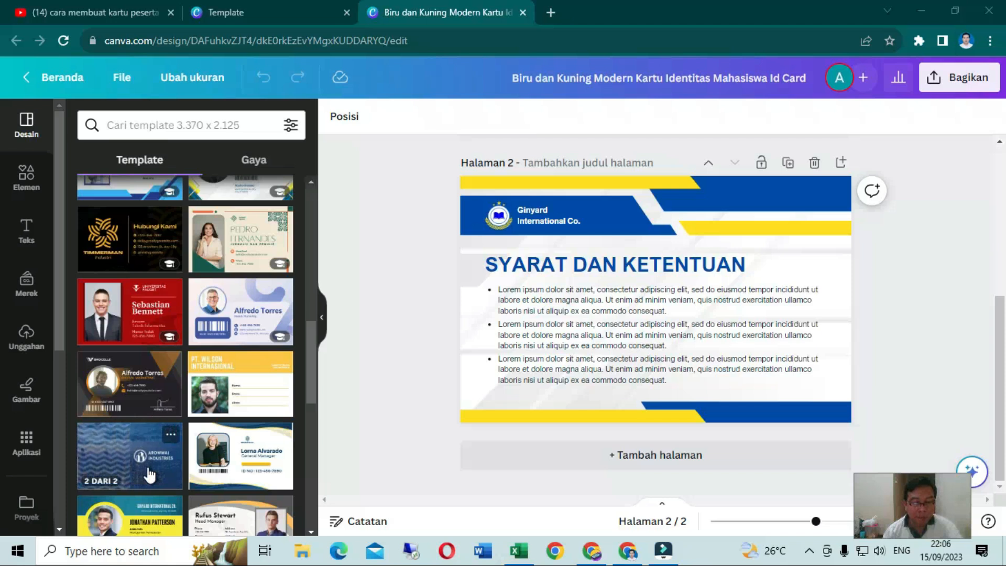
scroll(149, 470, "down", 3)
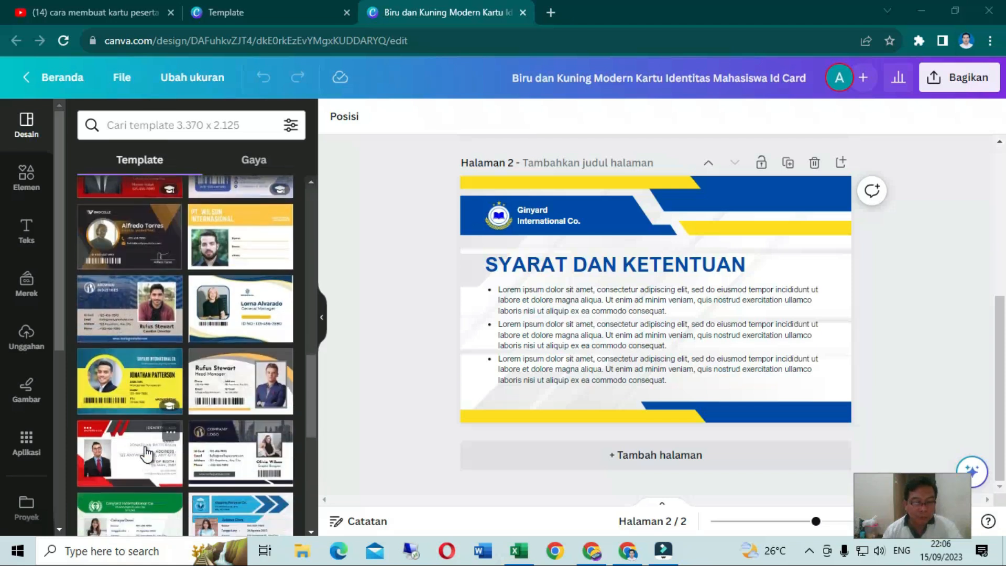
scroll(147, 451, "down", 6)
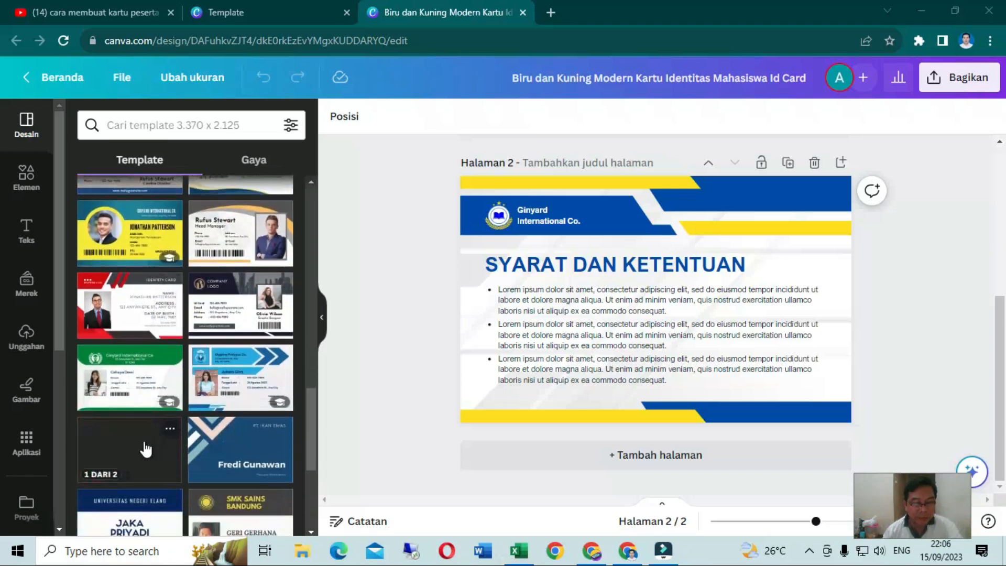
scroll(147, 448, "down", 2)
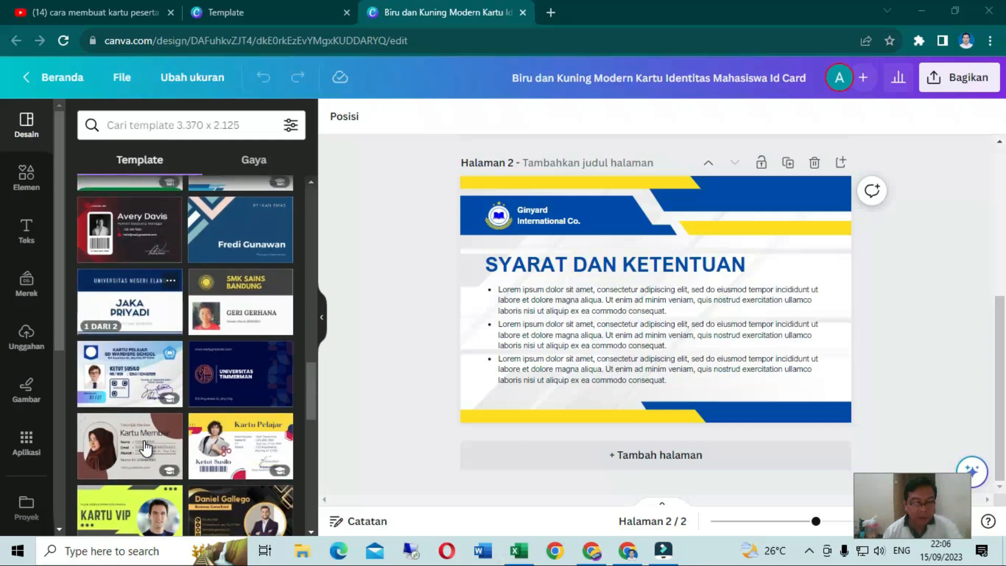
scroll(146, 448, "down", 3)
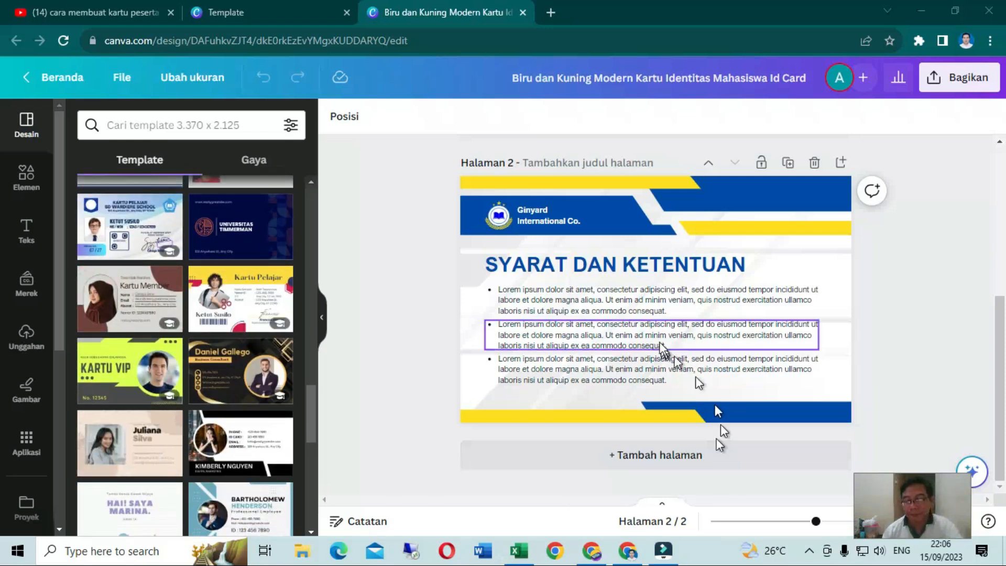
Change the card title on the first page to "KARTU PELAJAR"
scroll(663, 344, "up", 5)
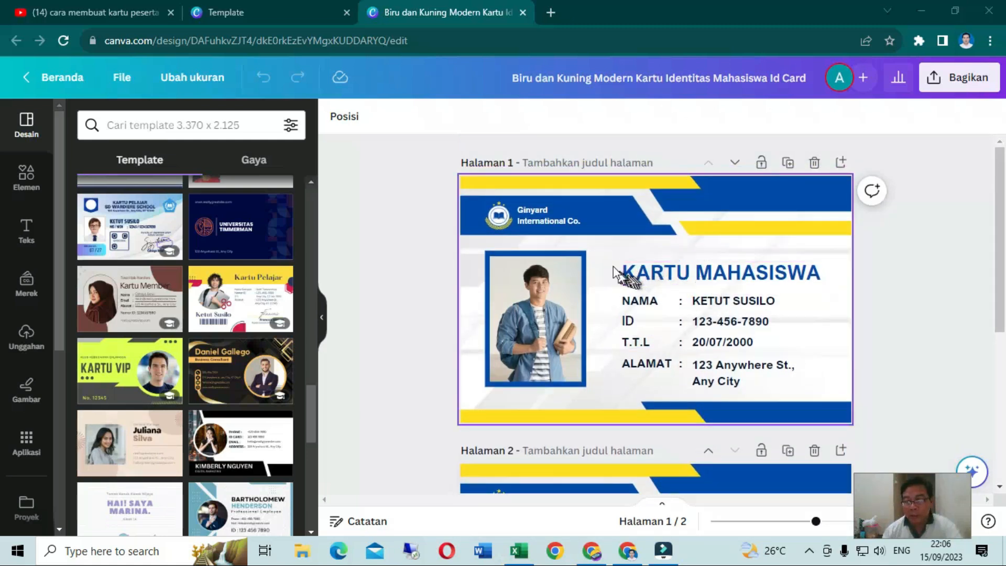
double_click(694, 273)
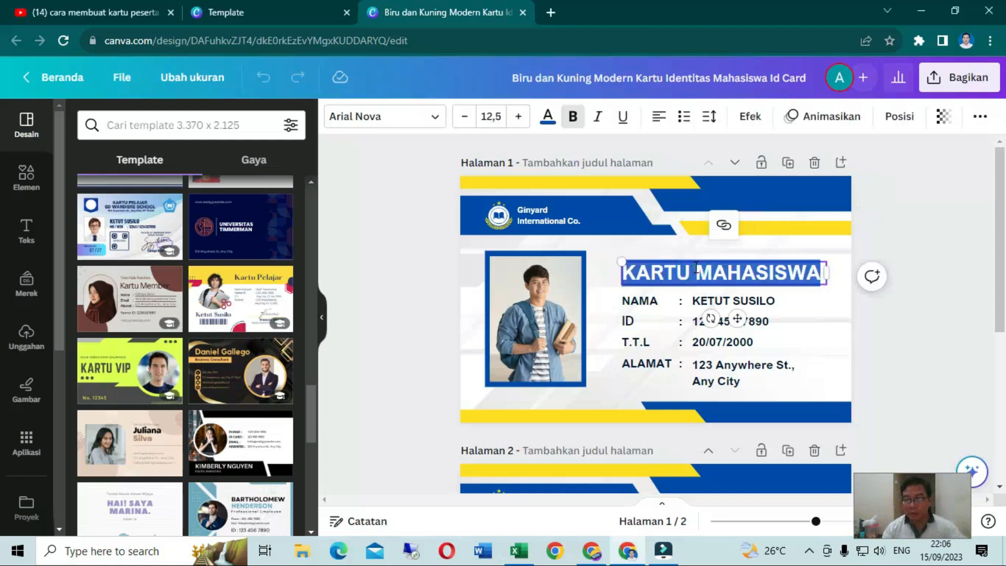
left_click(696, 270)
type("PELA")
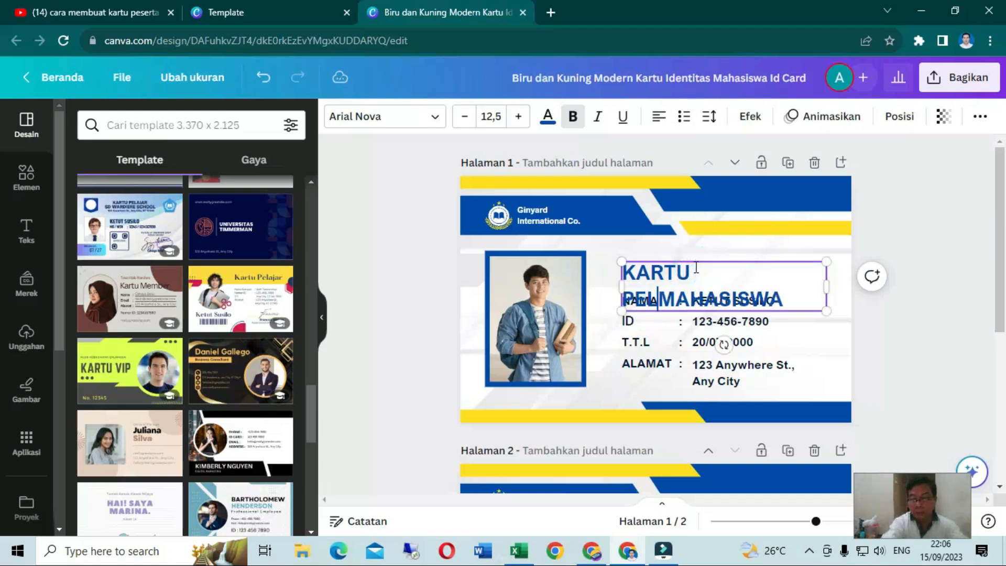
type("JAR")
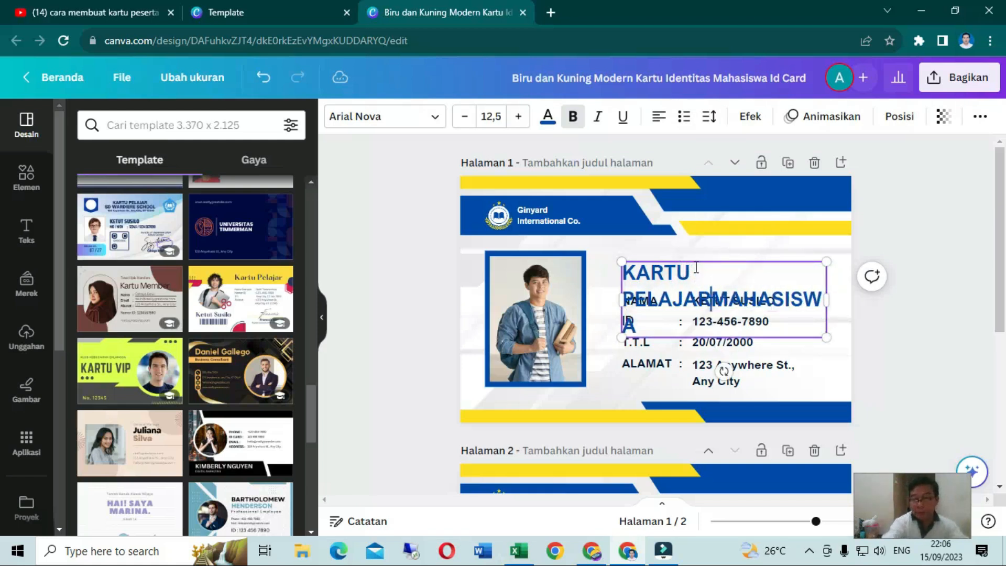
key("Delete")
key("Delete")
key("Delete")
key("Delete")
key("Delete")
key("Delete")
key("Delete")
key("Delete")
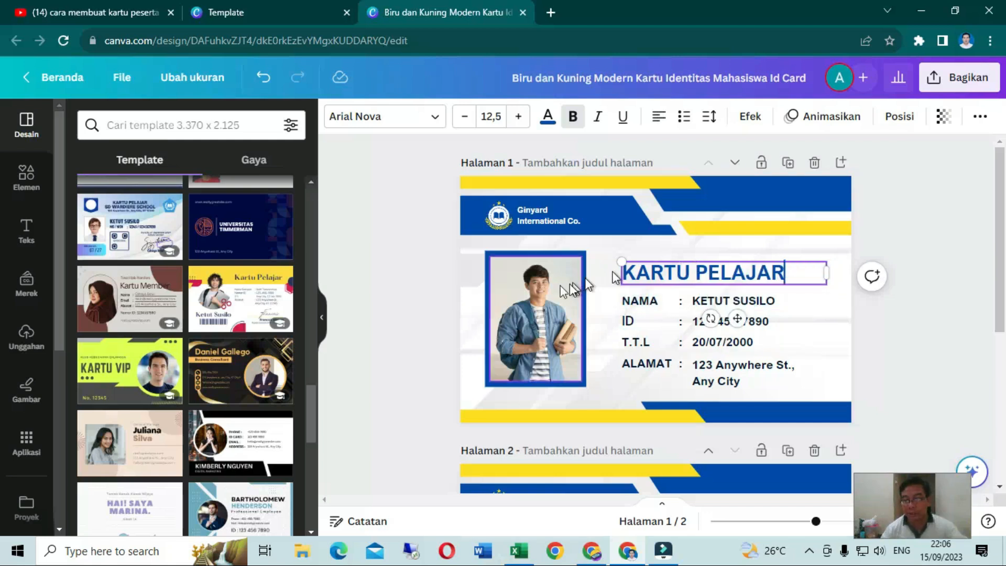
left_click(649, 303)
left_click(687, 302)
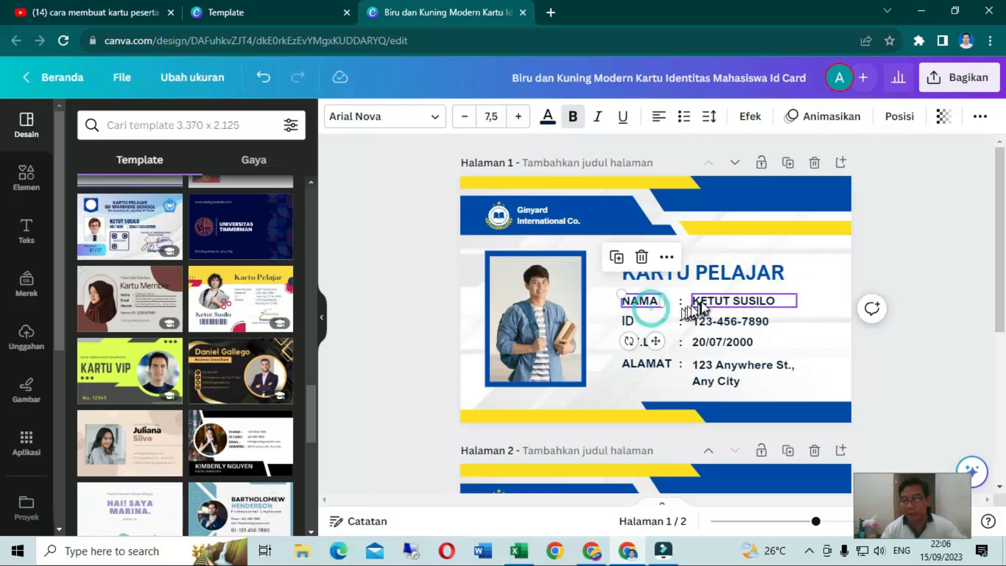
left_click(699, 322)
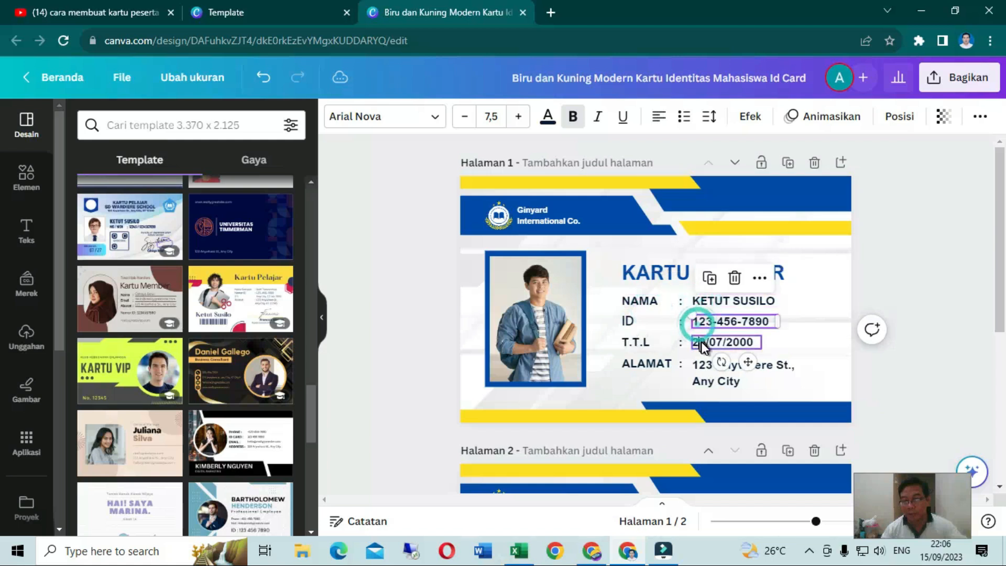
left_click(698, 342)
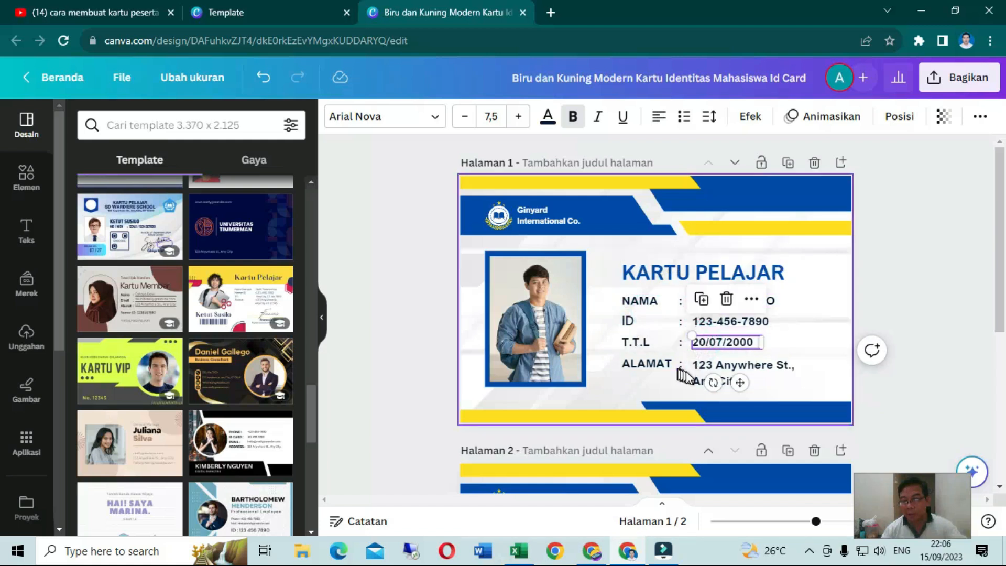
left_click(711, 371)
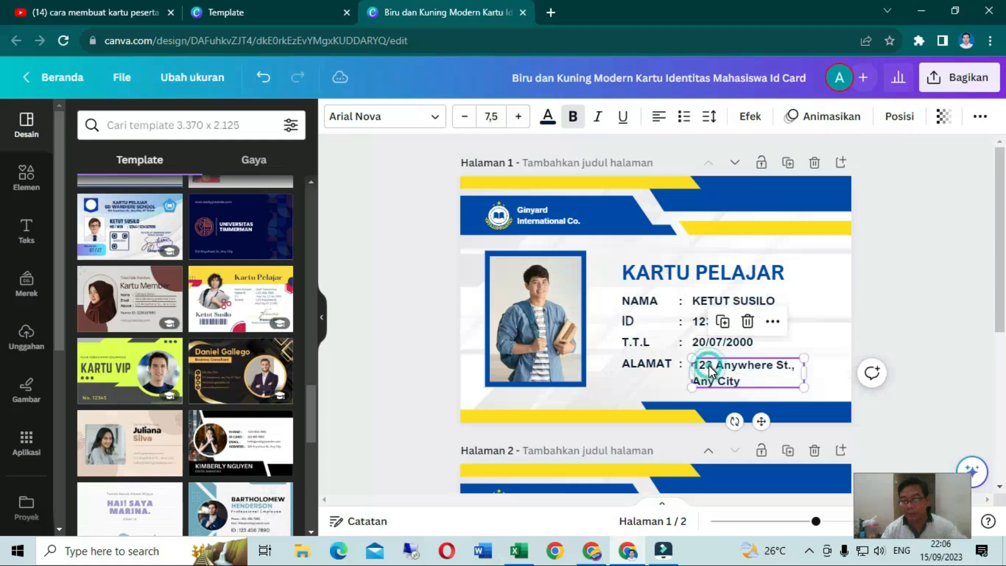
Replace the organization name in the first page's header with "SMK NEGERI 2 MADIUN"
left_click(531, 224)
double_click(534, 214)
type("s")
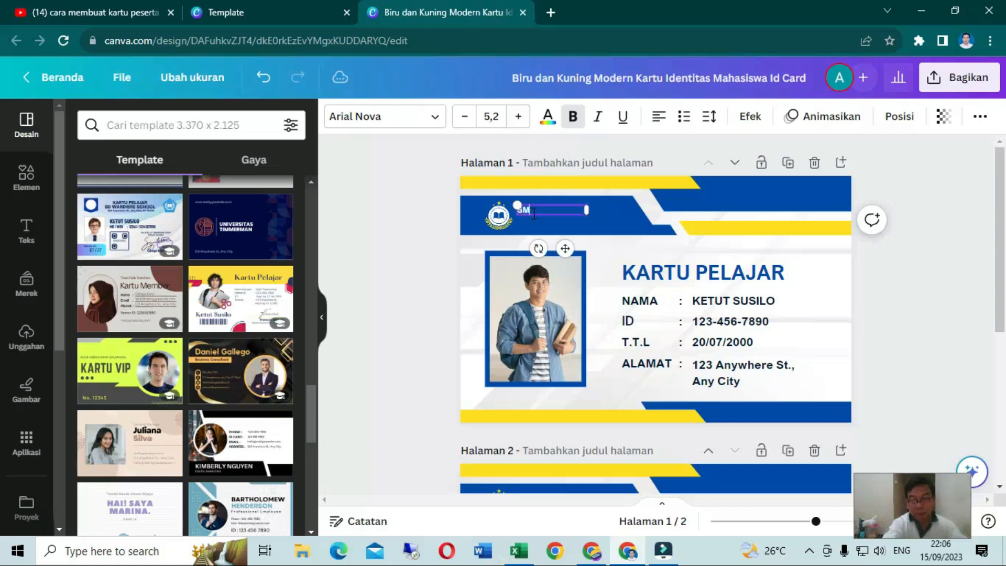
type("MK NEGERI 2")
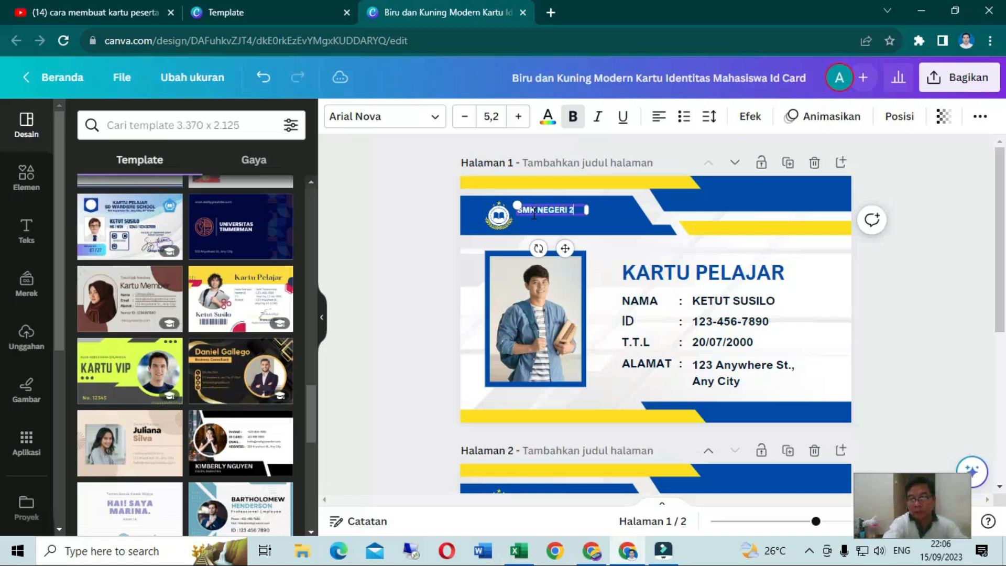
type(" MADIUN")
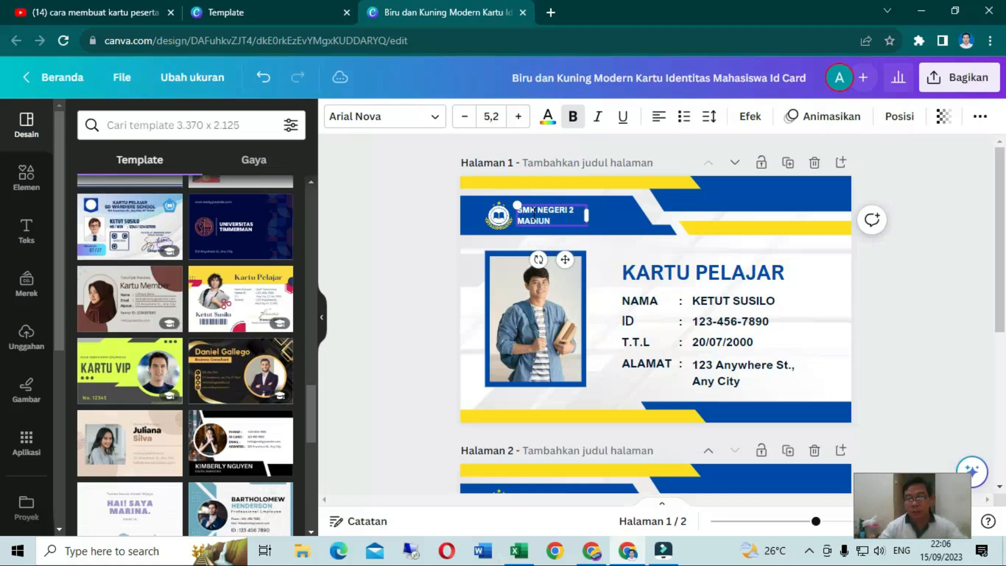
Delete the template logo from the first page's header and upload the image logo_smk-removebg-preview from the Downloads folder
left_click(493, 225)
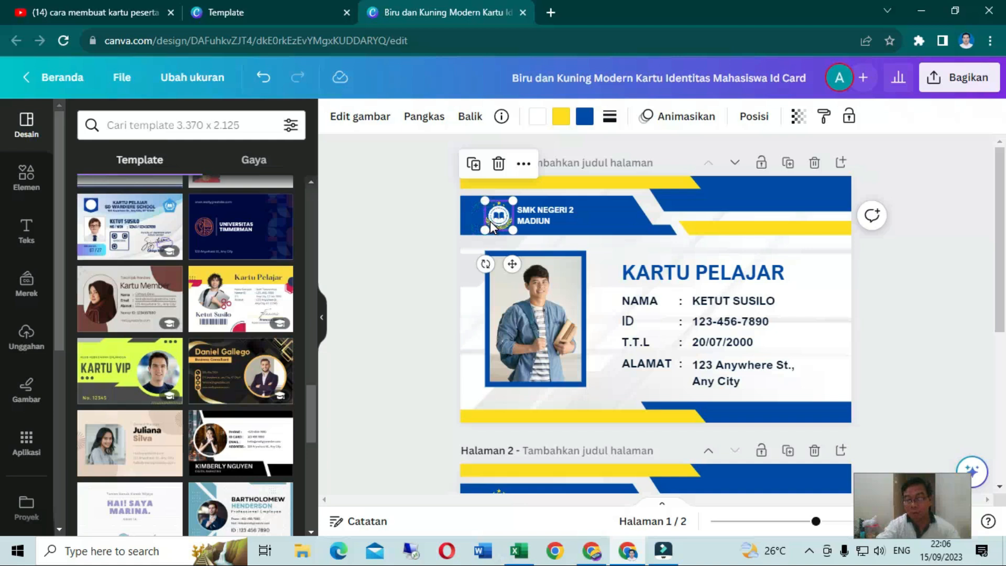
key("Delete")
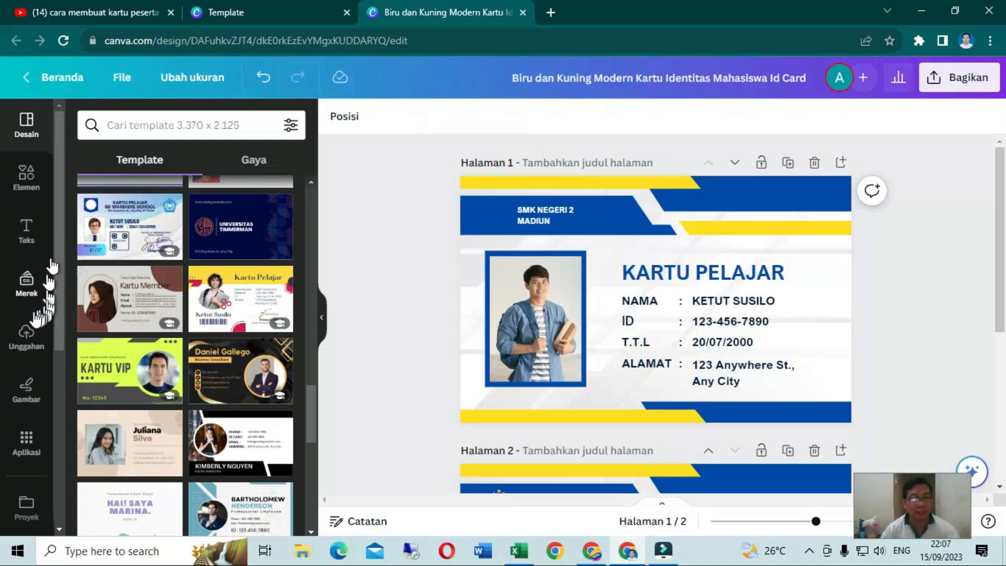
left_click(27, 339)
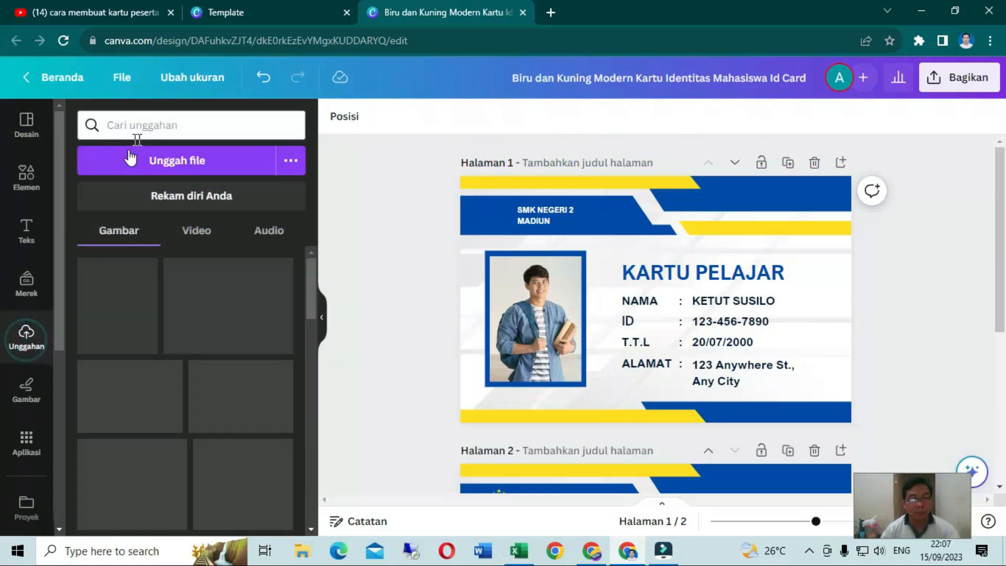
left_click(180, 162)
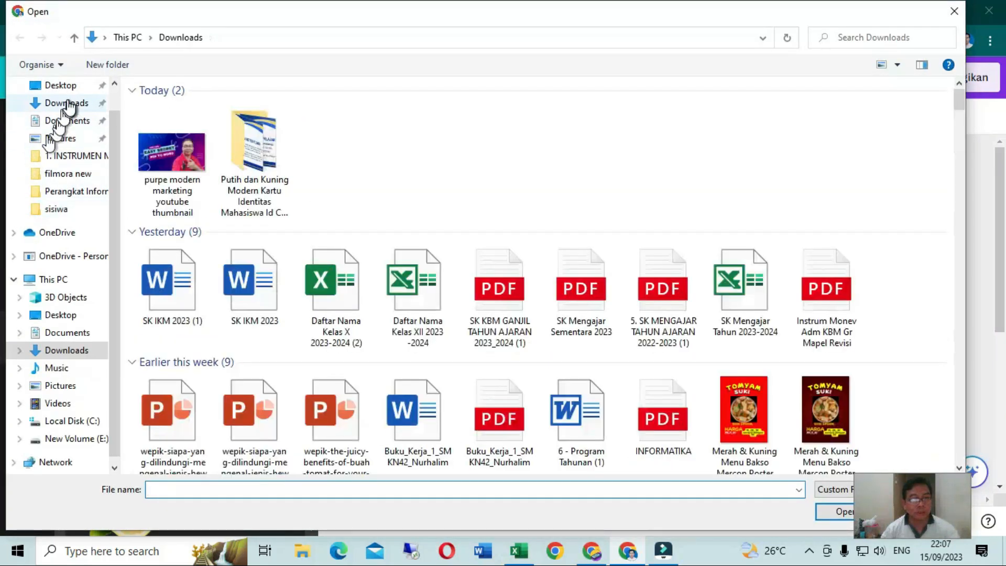
left_click(68, 104)
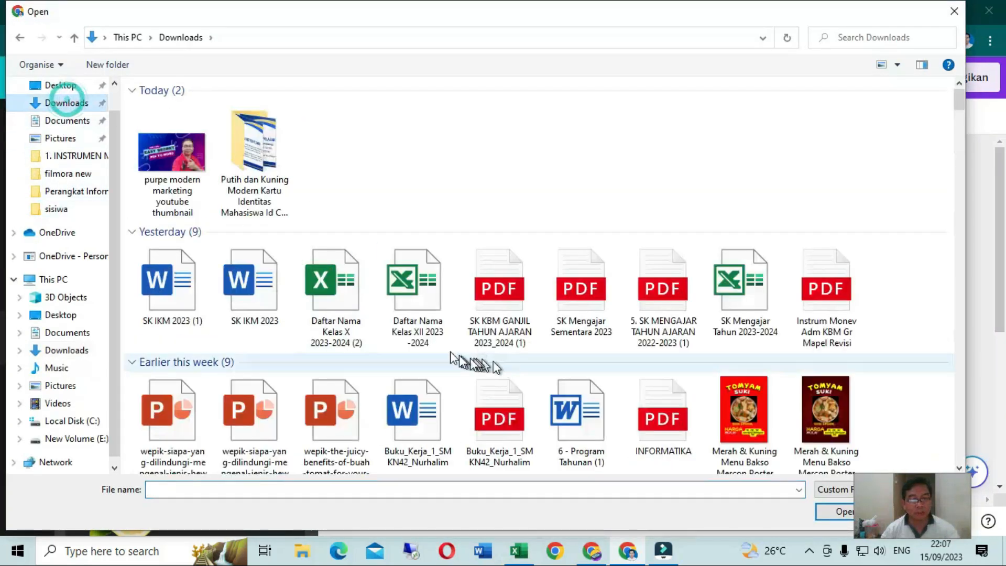
left_click(327, 291)
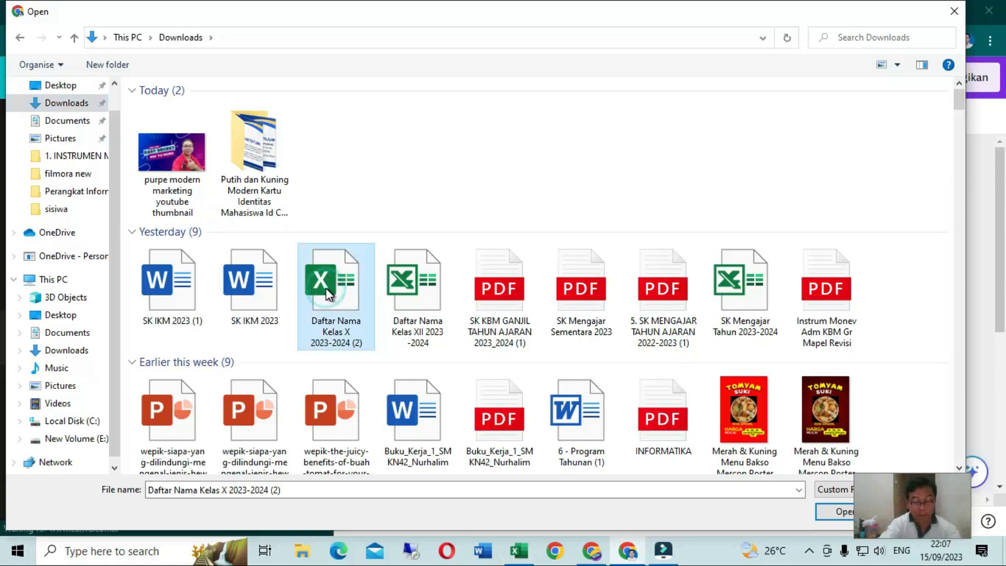
scroll(327, 291, "down", 8)
left_click(935, 153)
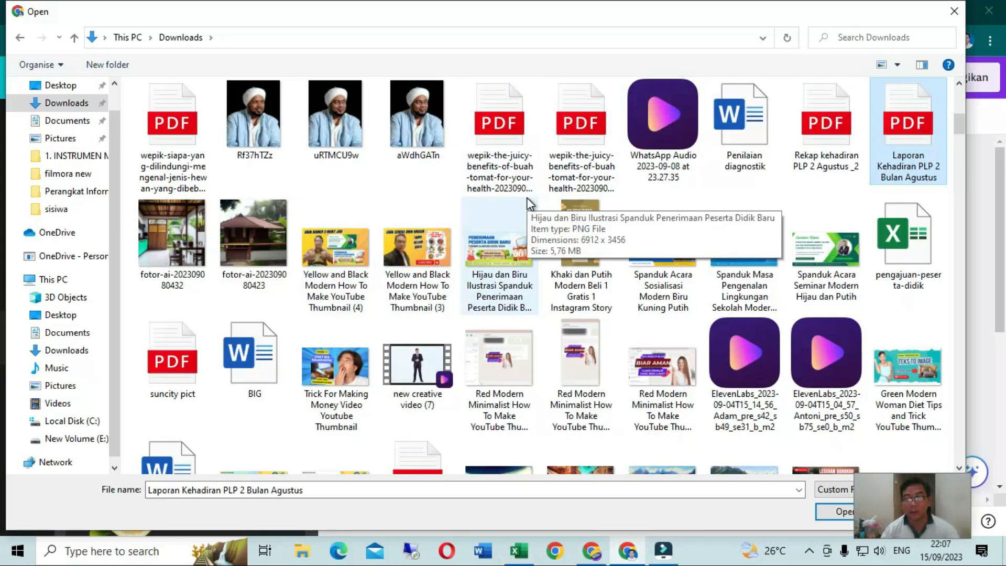
left_click(432, 307)
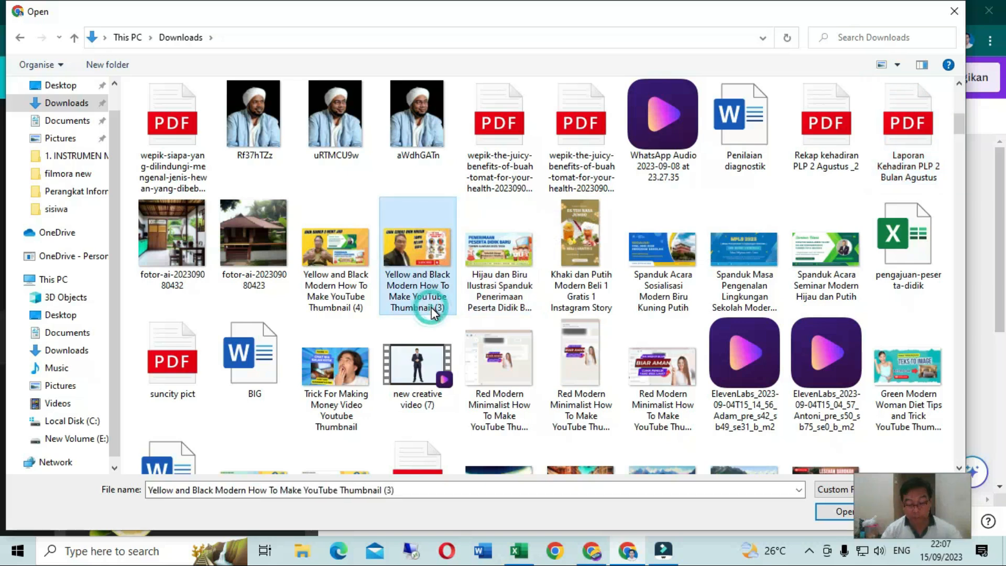
key("l")
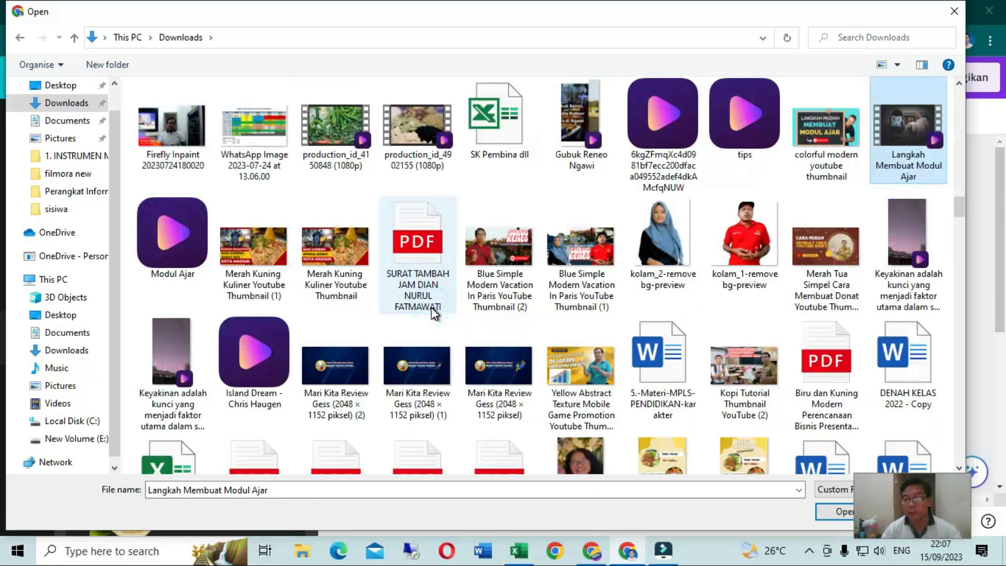
key("l")
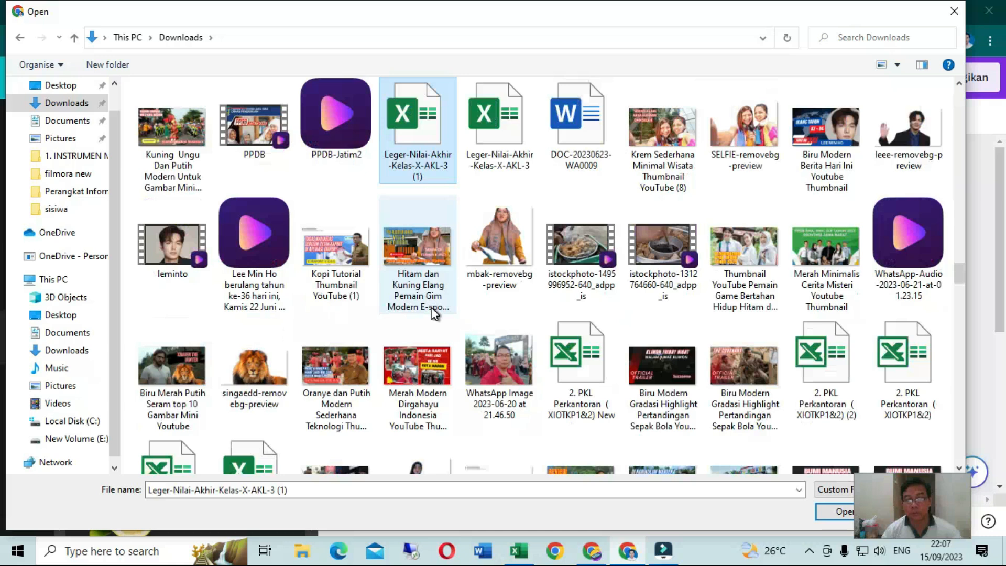
key("l")
key("l")
key("l")
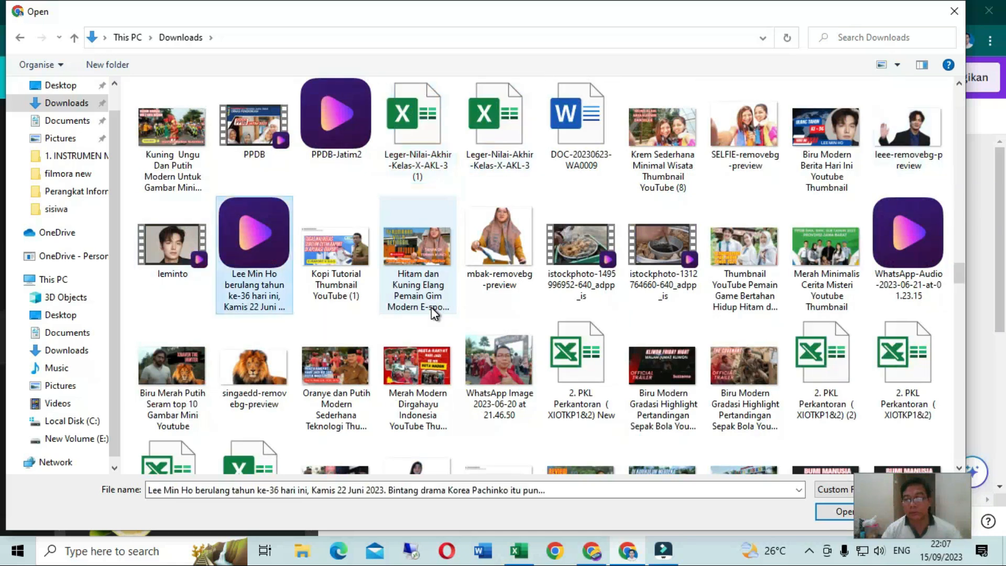
key("l")
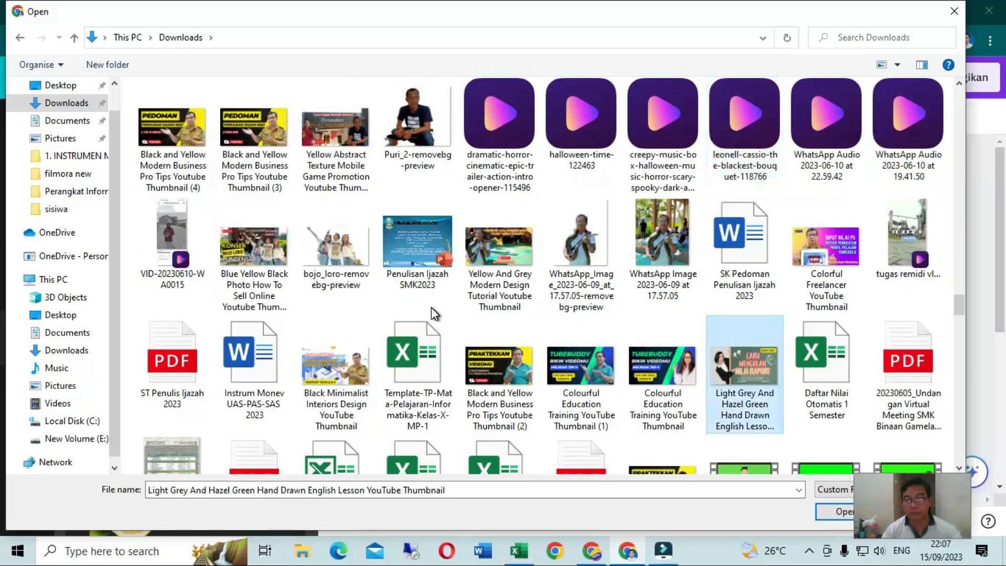
key("l")
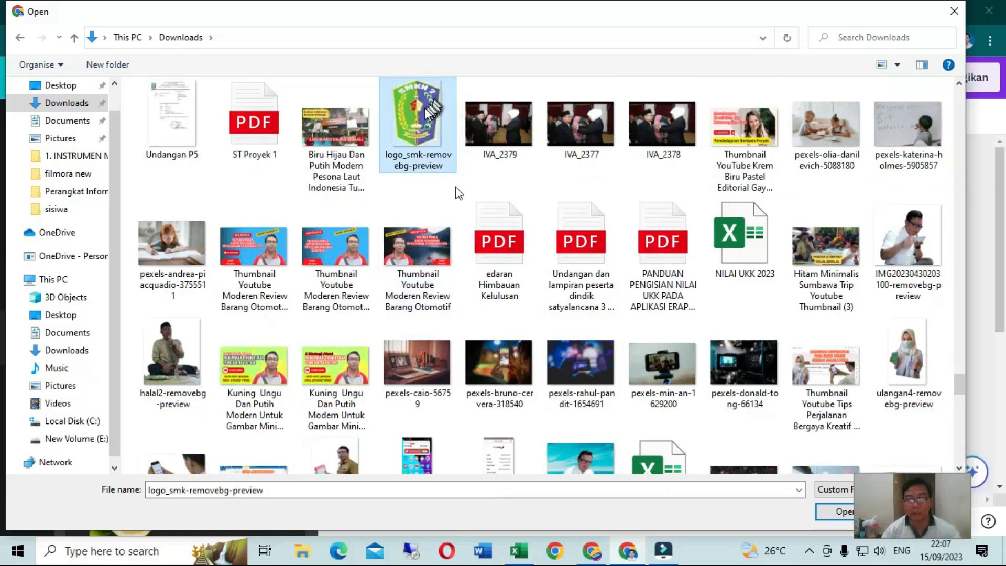
left_click(837, 511)
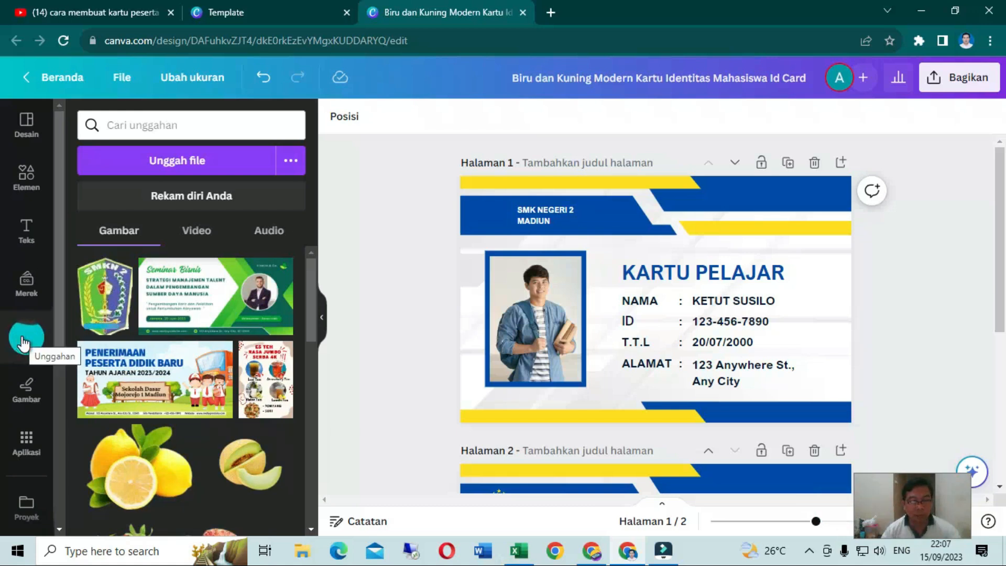
Add the uploaded SMKN 2 logo to the first page, shrink it to header height and place it just before the school name
left_click(105, 296)
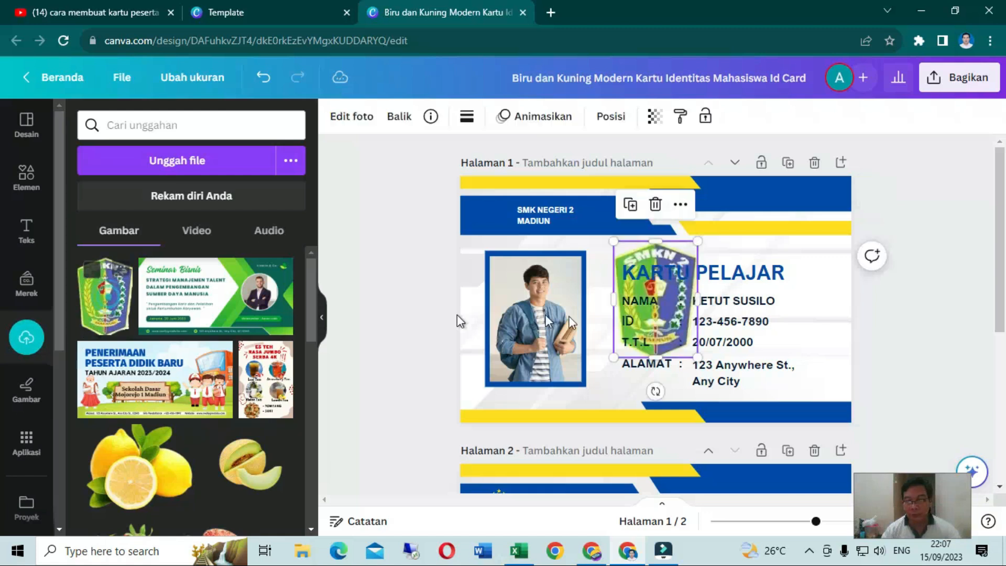
left_click_drag(697, 358, 490, 208)
left_click_drag(501, 244, 489, 228)
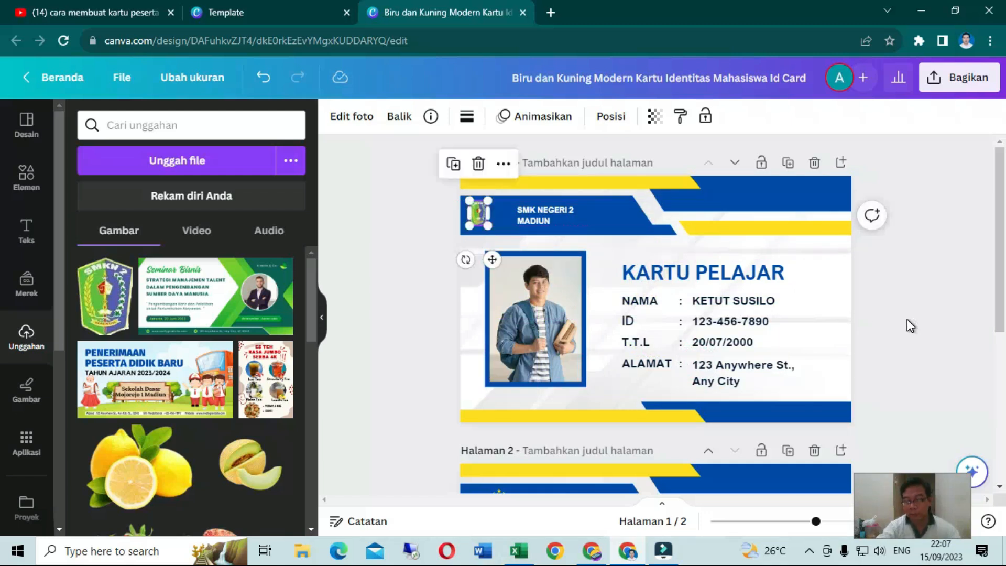
key("Right")
key("Right")
key("Right")
key("Right")
key("Right")
key("Right")
key("Right")
key("Right")
key("Right")
key("Right")
key("Right")
key("Right")
key("Right")
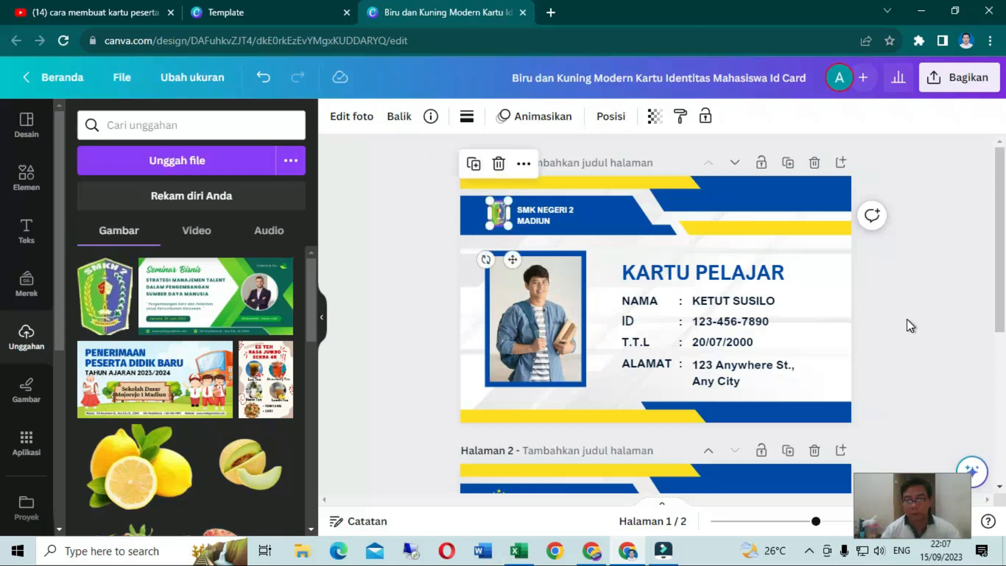
Delete the sample student photo from its frame on the first page, keeping the empty frame
left_click(530, 346)
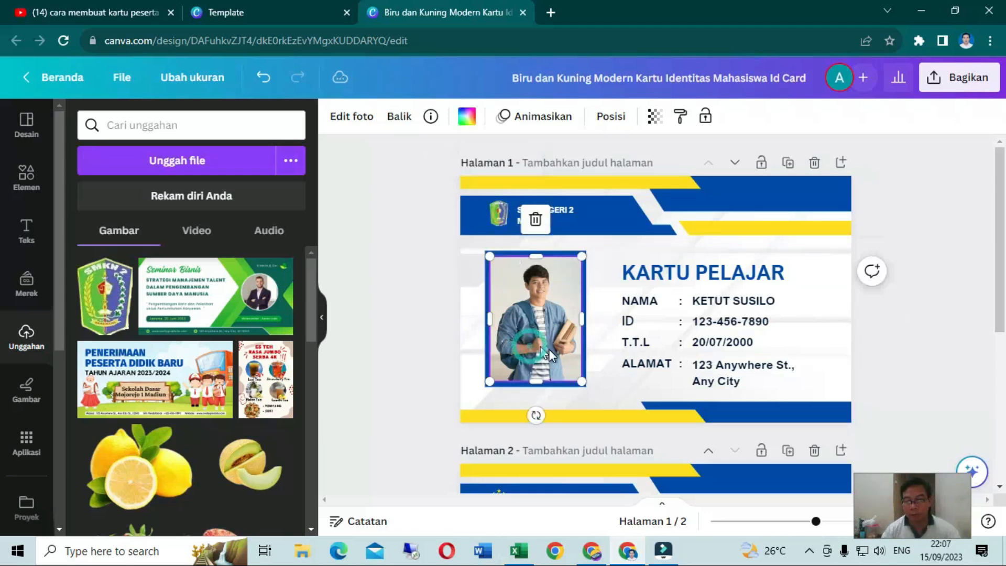
key("Delete")
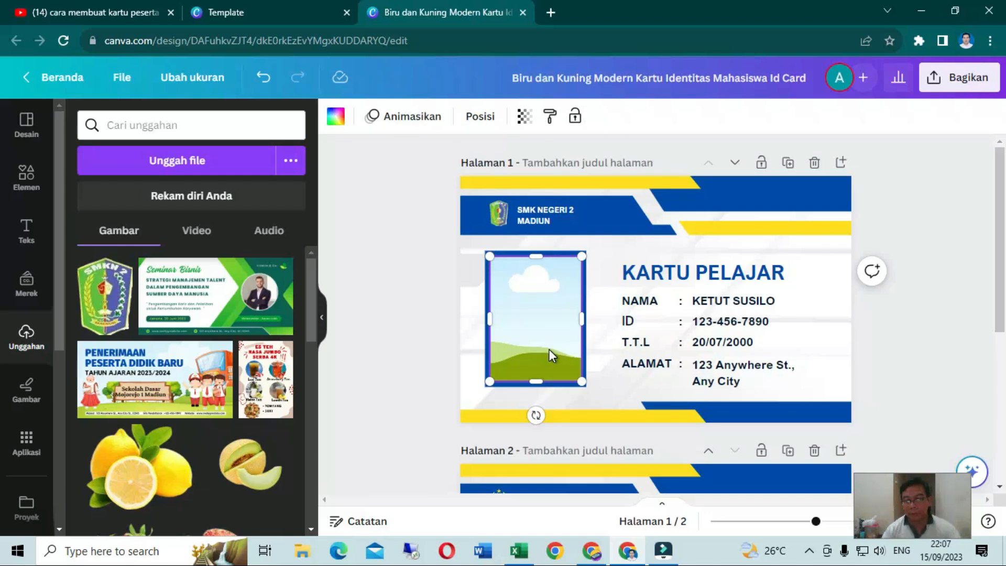
left_click(941, 343)
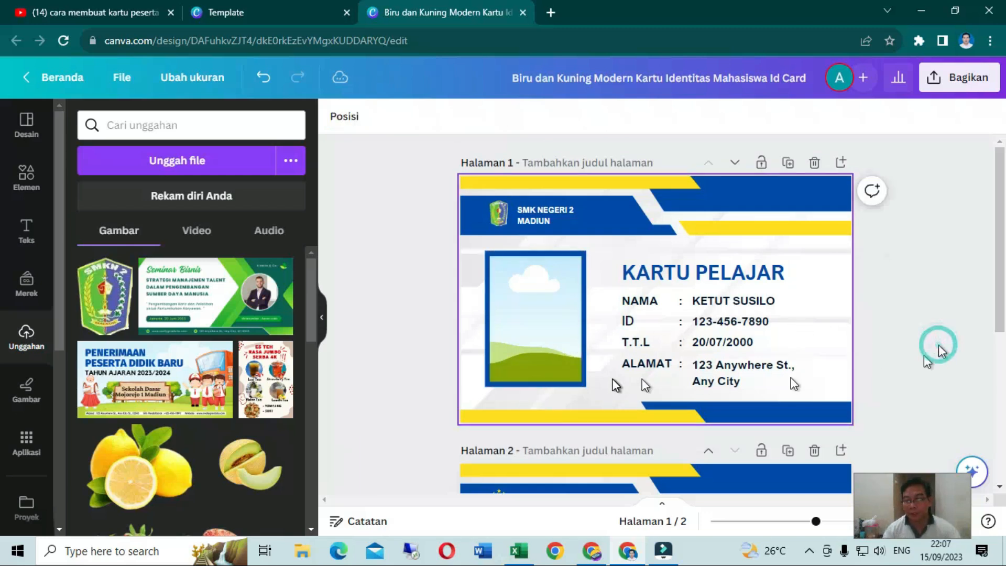
Replace the organization name in the second page's header with "SMK NEGERI 2 MADIUN"
scroll(616, 386, "down", 3)
scroll(616, 385, "down", 3)
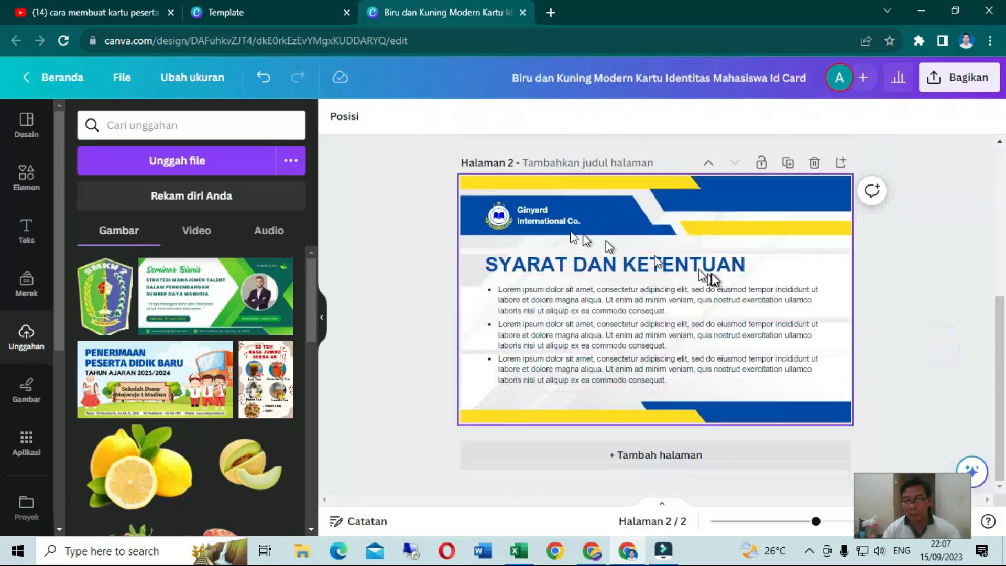
left_click(534, 220)
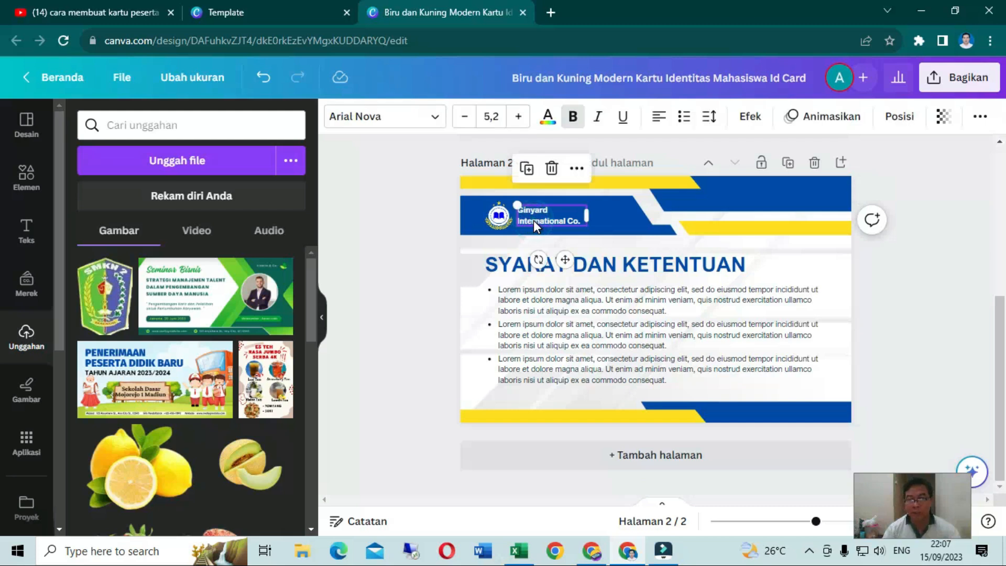
left_click(534, 220)
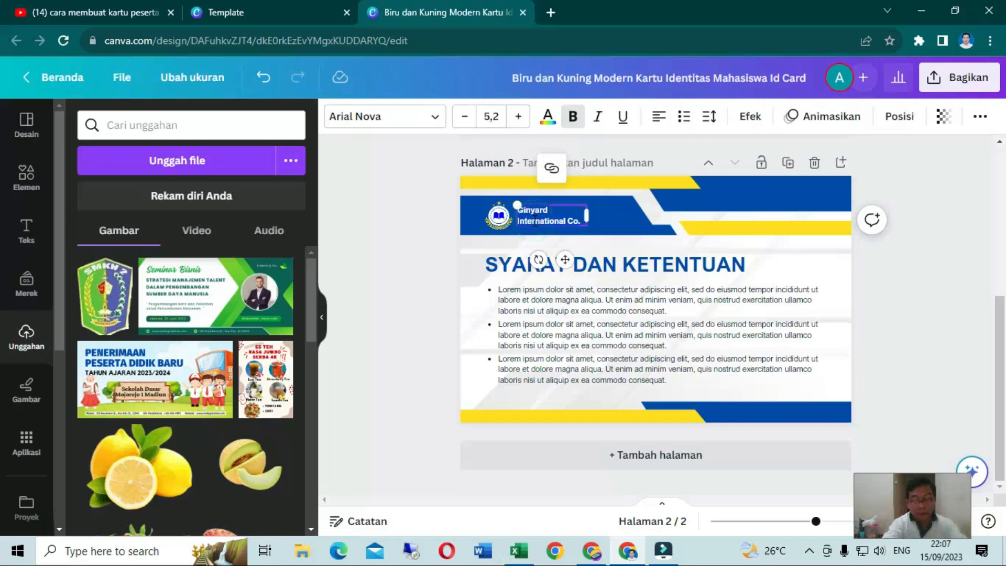
type("S")
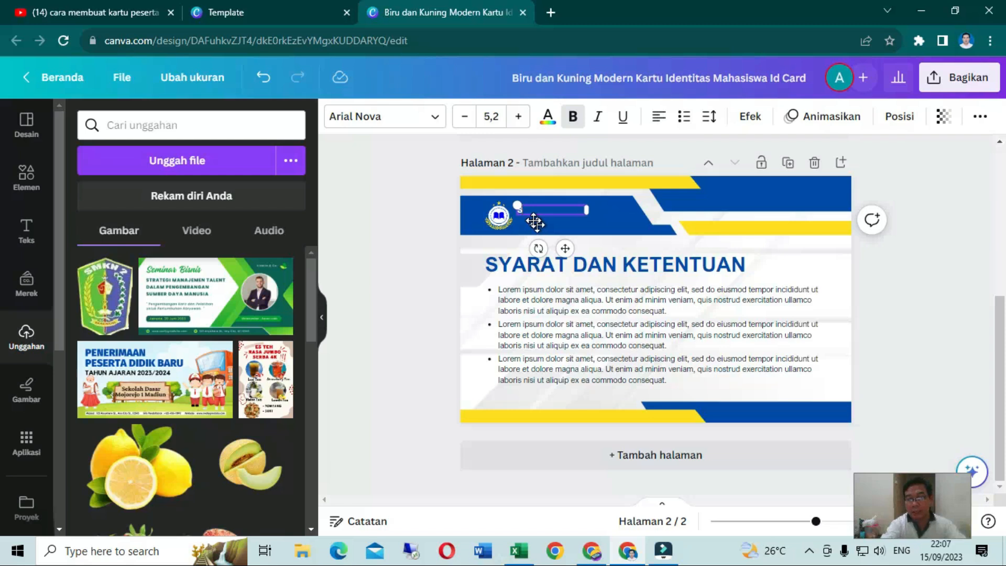
type("MK NEG")
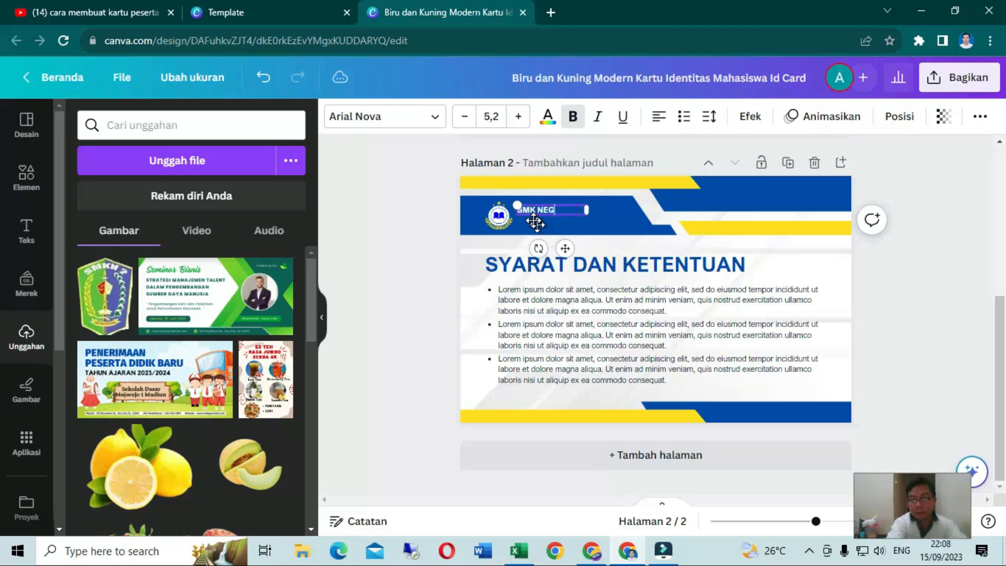
type("ERI 2MADIUN")
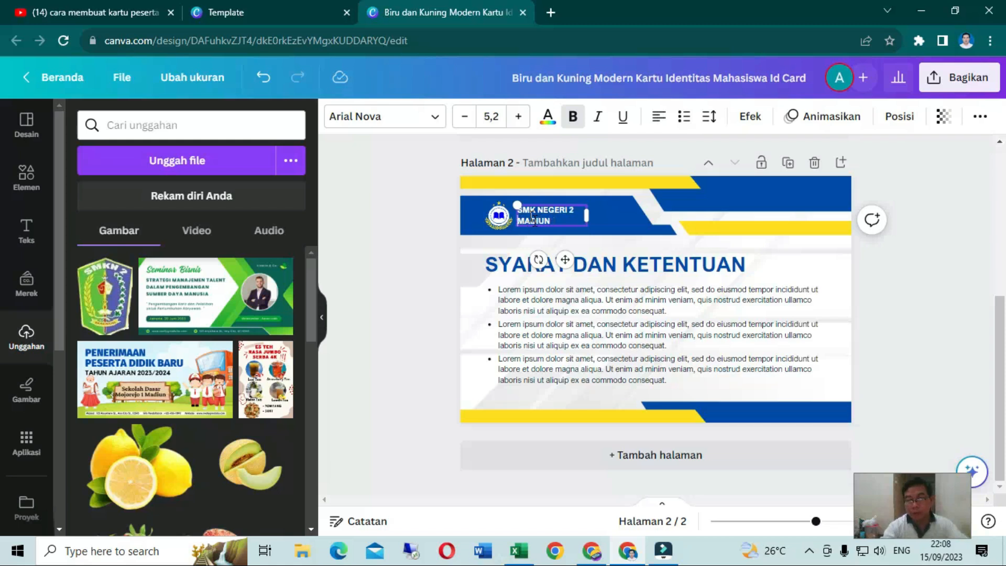
Replace the template logo in the second page's header with the uploaded SMKN 2 logo, placed just before the school name
left_click(498, 216)
key("Delete")
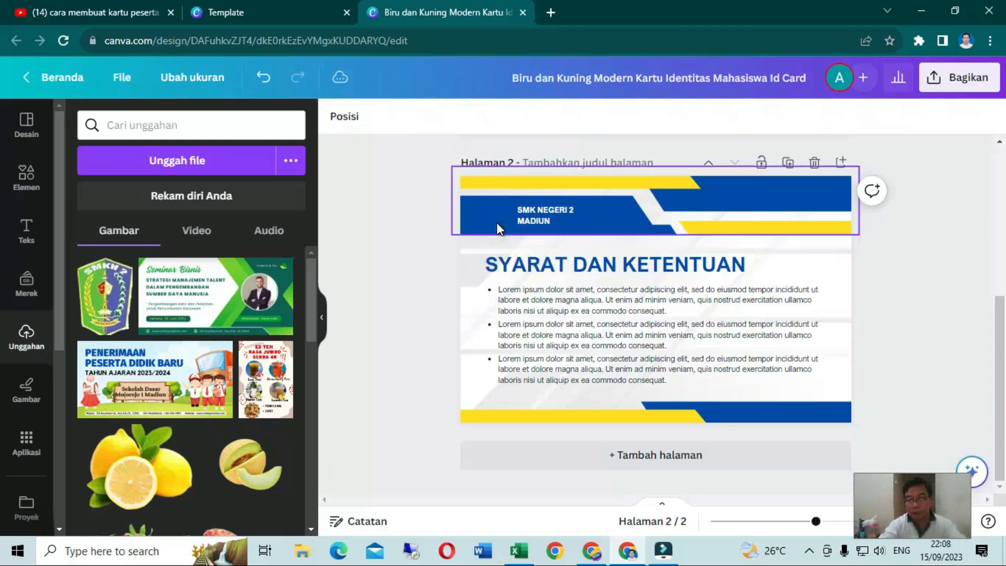
left_click(104, 296)
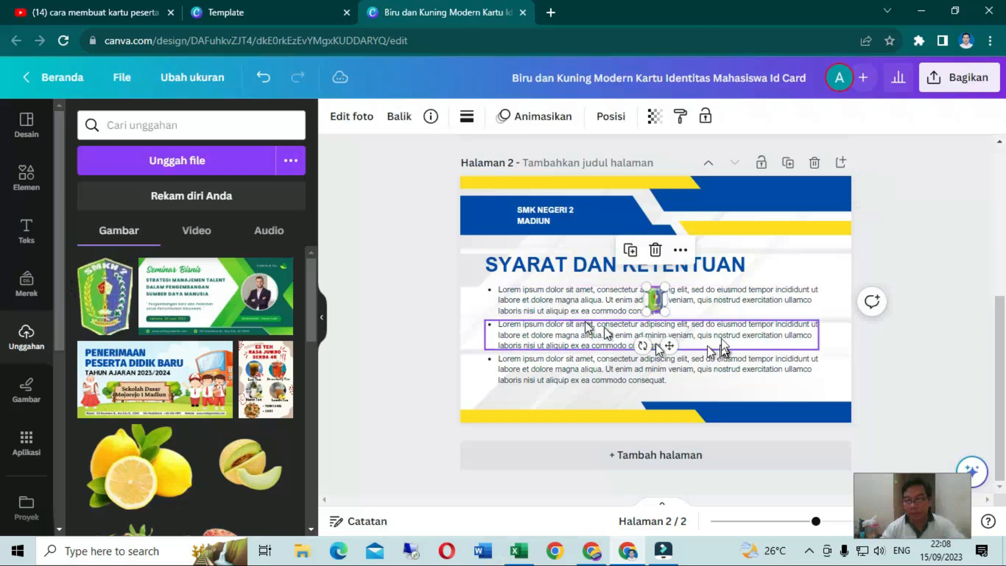
left_click_drag(655, 299, 478, 210)
key("ctrl+z")
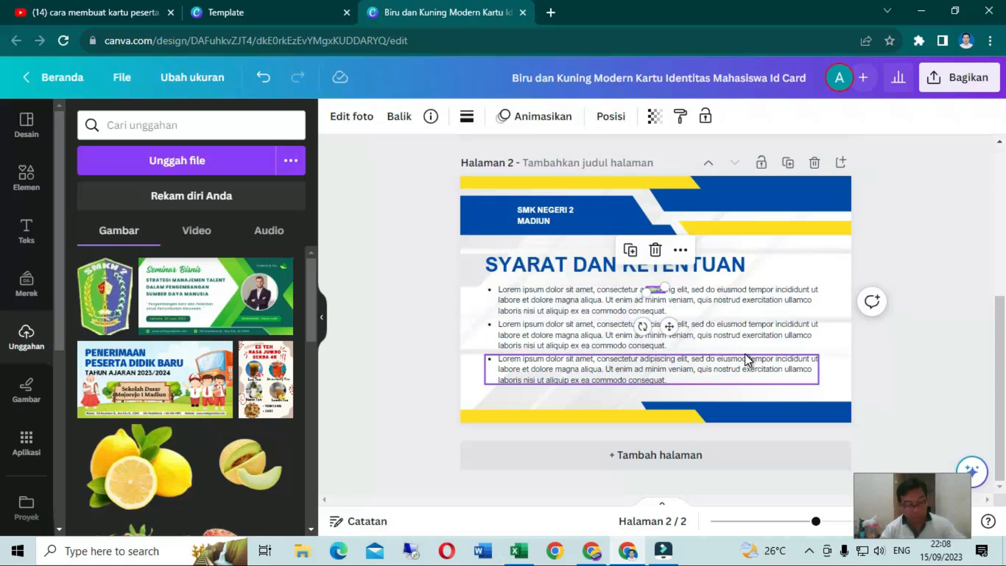
left_click_drag(670, 345, 503, 261)
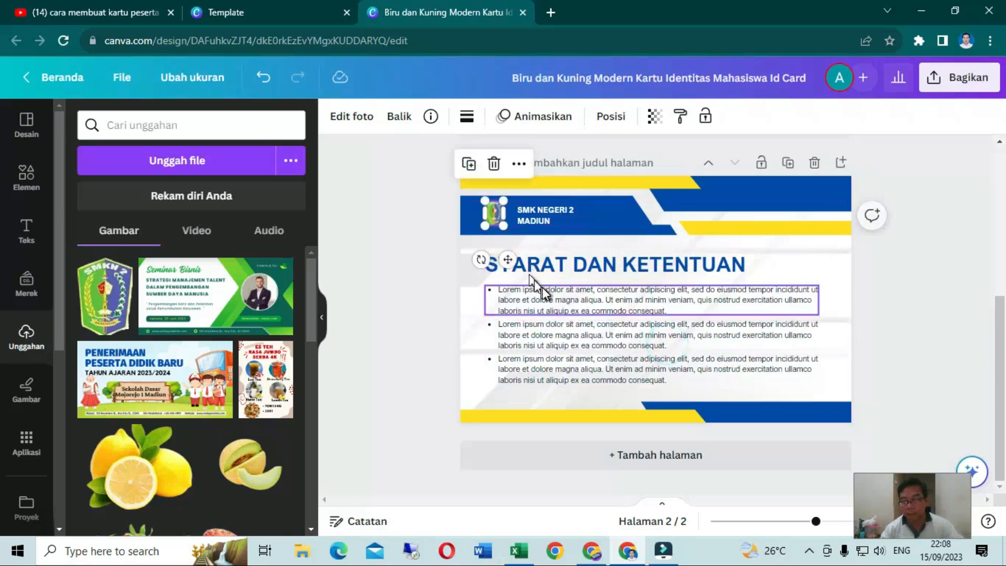
key("Right")
key("Right")
key("Right")
key("Right")
key("Right")
key("Right")
key("Right")
key("Right")
key("Right")
key("Right")
key("Right")
key("Right")
key("Right")
key("Right")
key("Right")
key("Right")
key("Right")
key("Right")
key("Right")
key("Left")
key("Left")
key("Left")
key("Left")
key("Left")
key("Left")
key("Left")
key("Left")
key("Left")
key("Left")
key("Left")
key("Left")
key("Left")
key("Left")
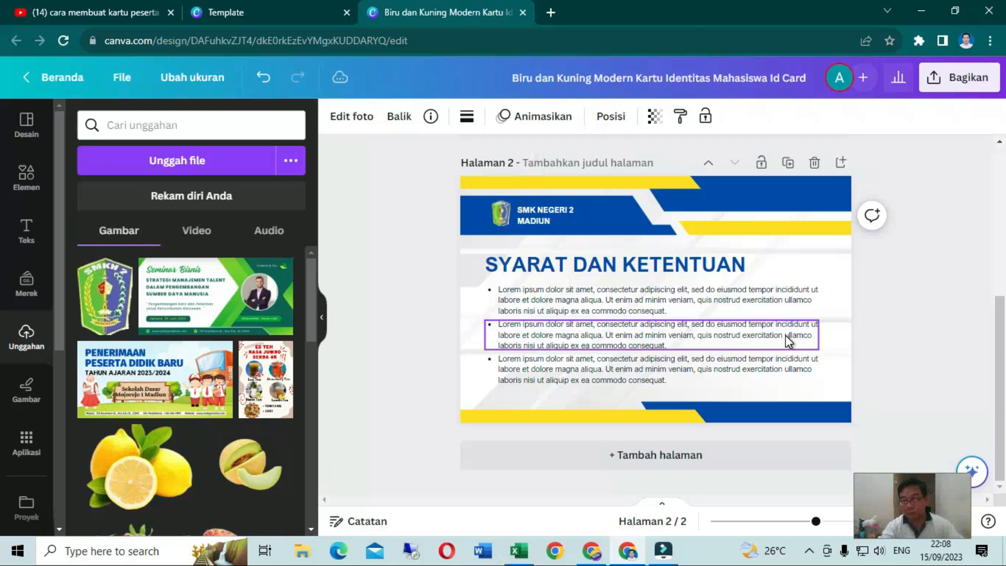
Review the three placeholder paragraphs under SYARAT DAN KETENTUAN on the second page and return to the first page
left_click(626, 300)
left_click(545, 324)
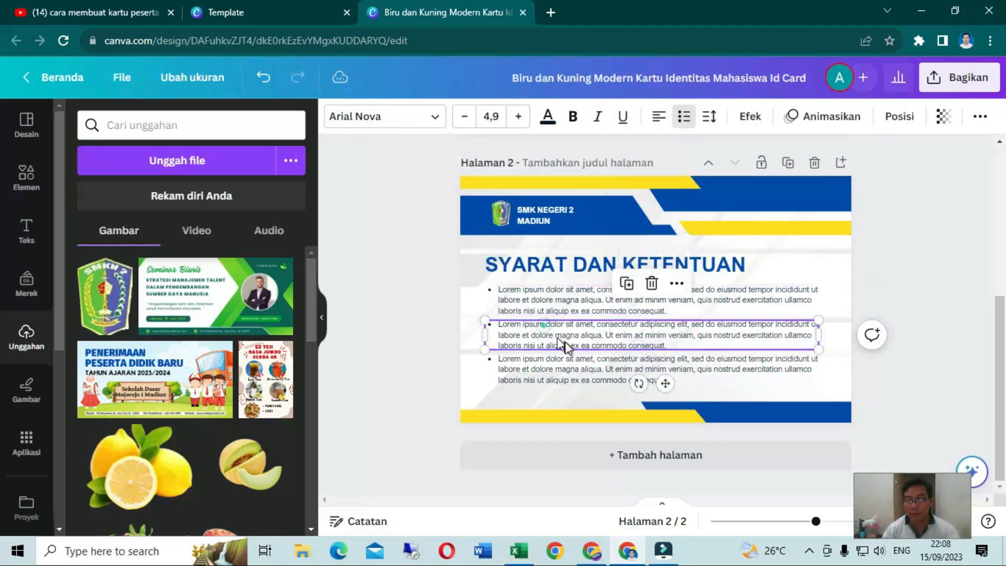
left_click(567, 312)
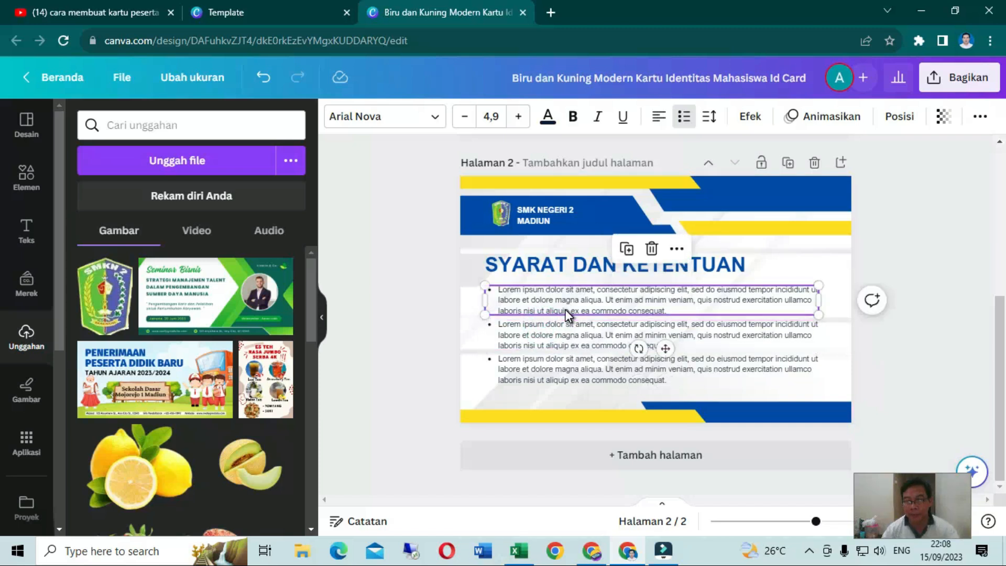
left_click(567, 310)
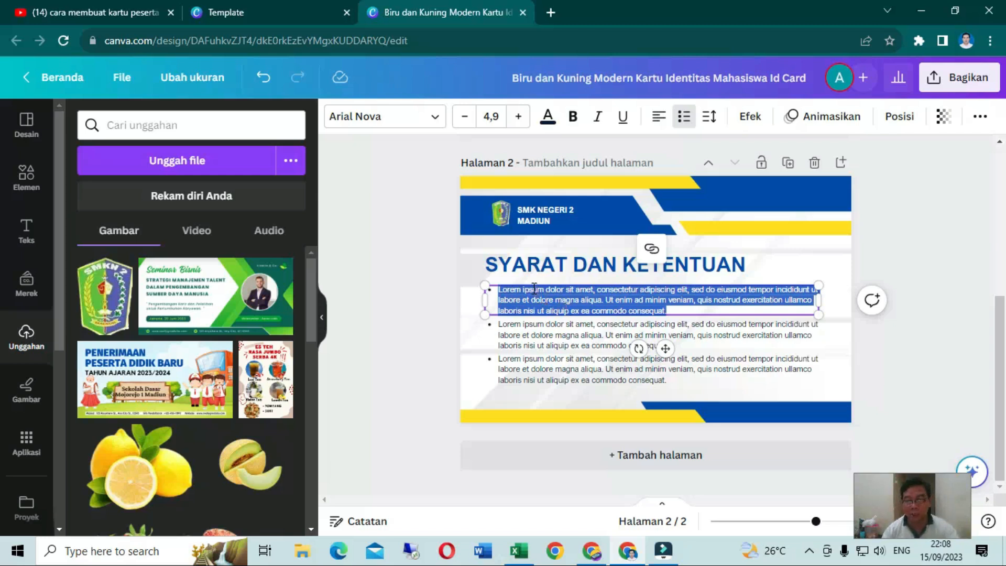
left_click(604, 343)
left_click(597, 373)
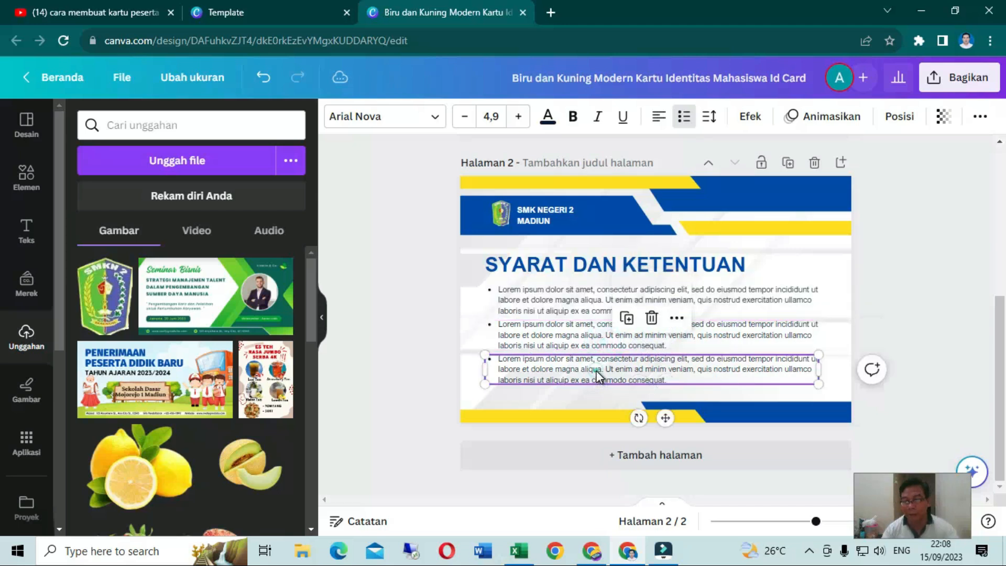
scroll(596, 372, "up", 3)
scroll(597, 377, "up", 3)
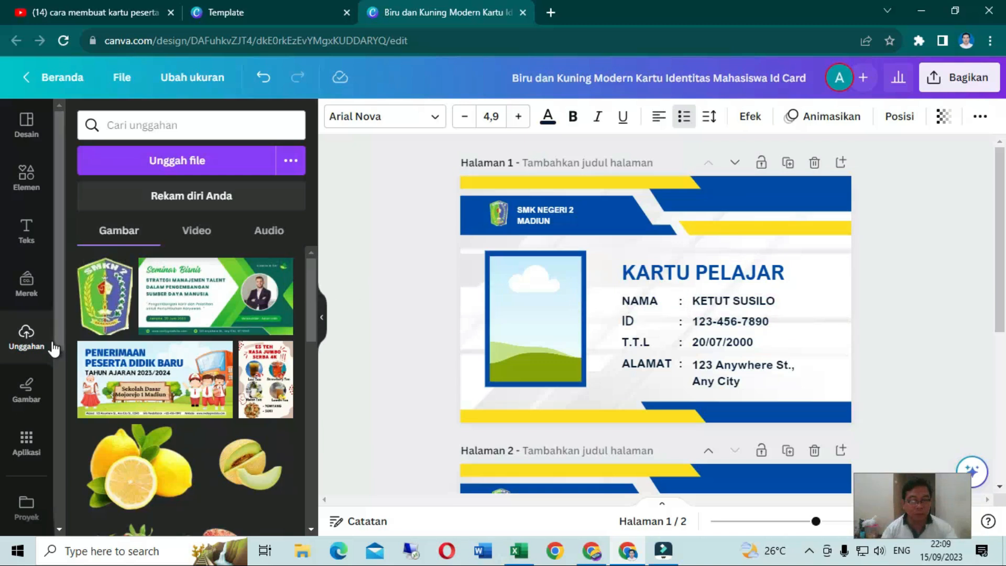
Start a bulk creation (Buat banyak) with manually entered data and select the Nama column heading in its table
scroll(46, 354, "down", 1)
scroll(46, 354, "down", 2)
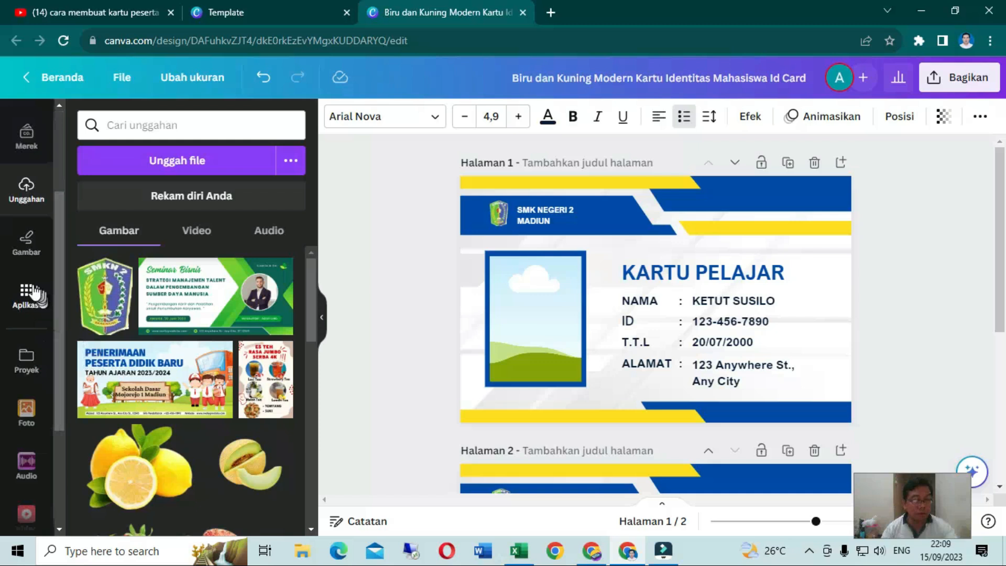
scroll(32, 293, "down", 3)
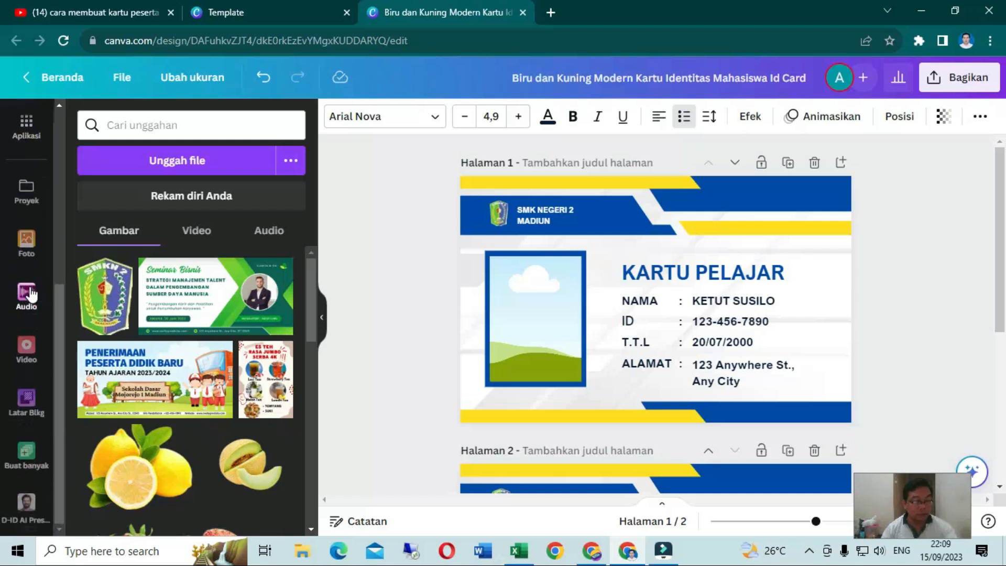
left_click(23, 462)
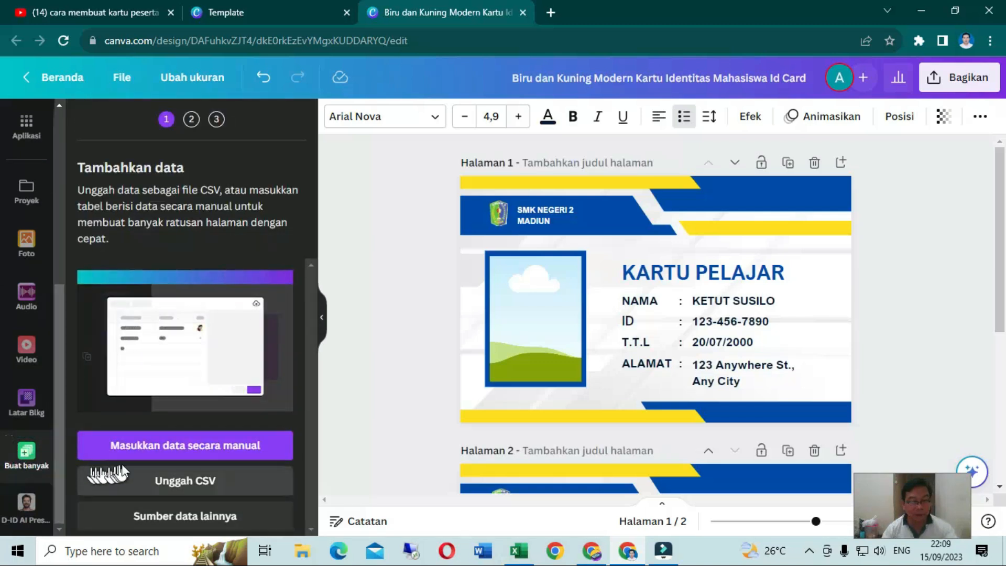
left_click(204, 451)
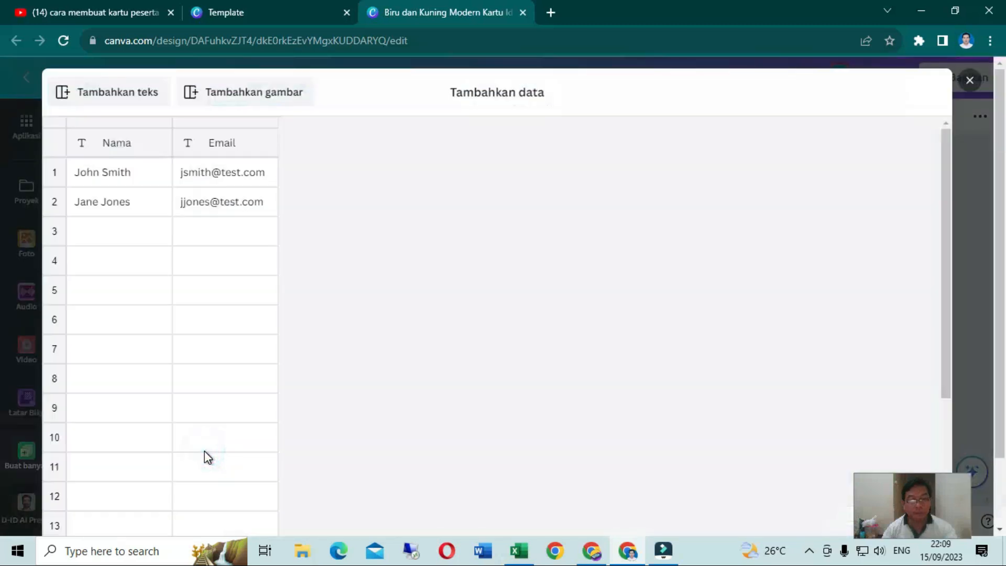
left_click(131, 149)
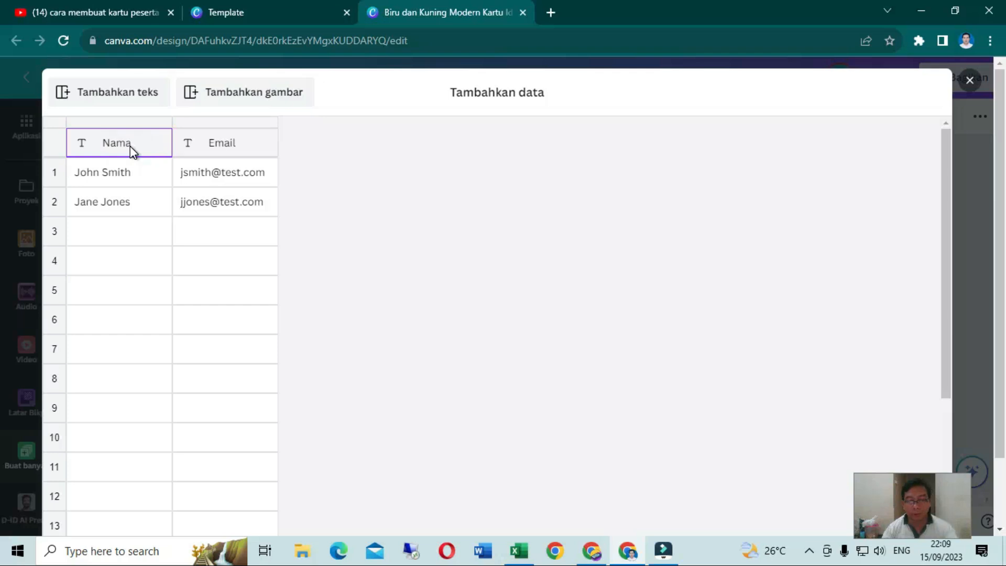
Switch to the Excel workbook Book1, check the columns of the female students' table, and return to the Canva data table
left_click(524, 558)
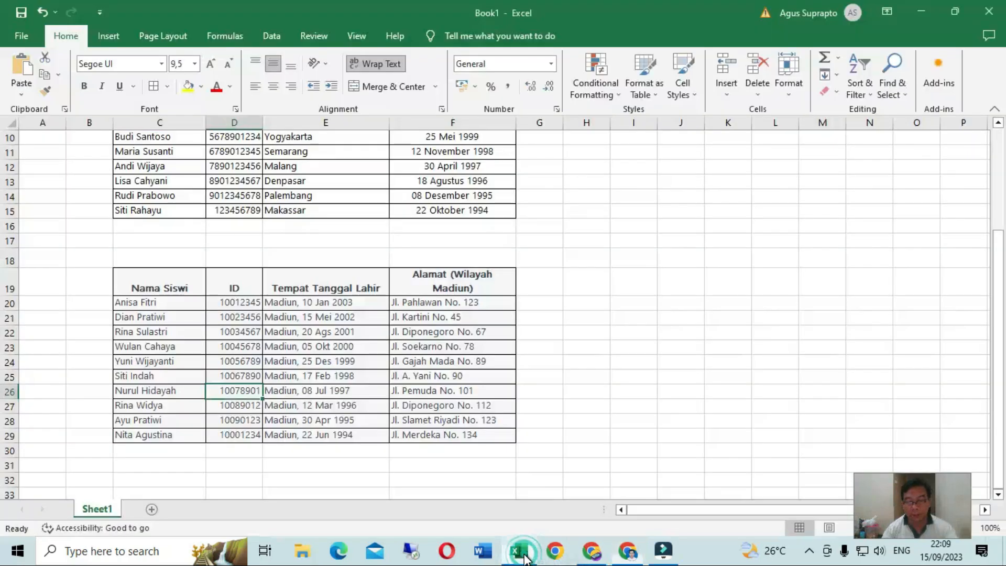
scroll(382, 415, "down", 2)
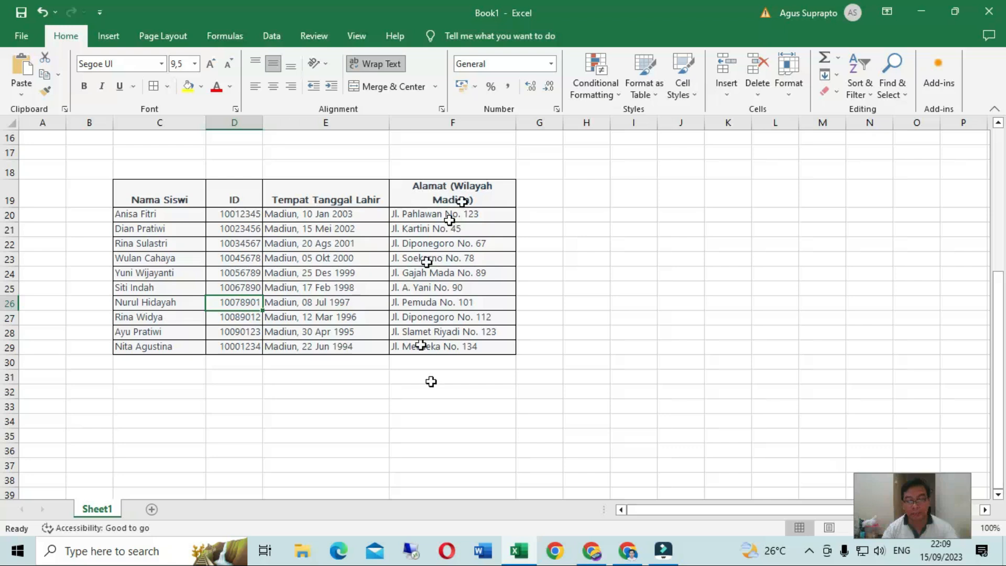
left_click(636, 554)
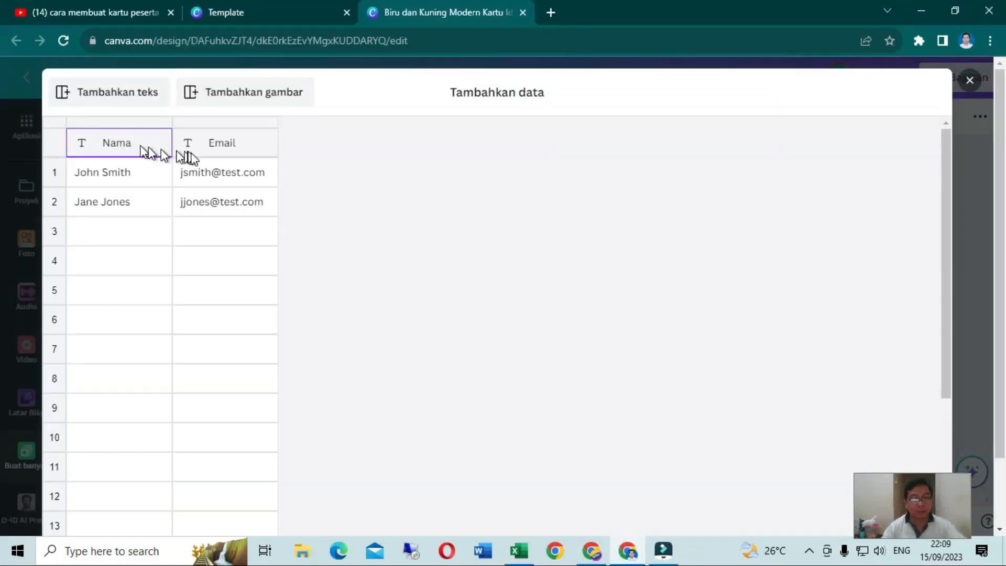
Rename the Email column of the data table as ID
left_click(210, 144)
left_click(212, 144)
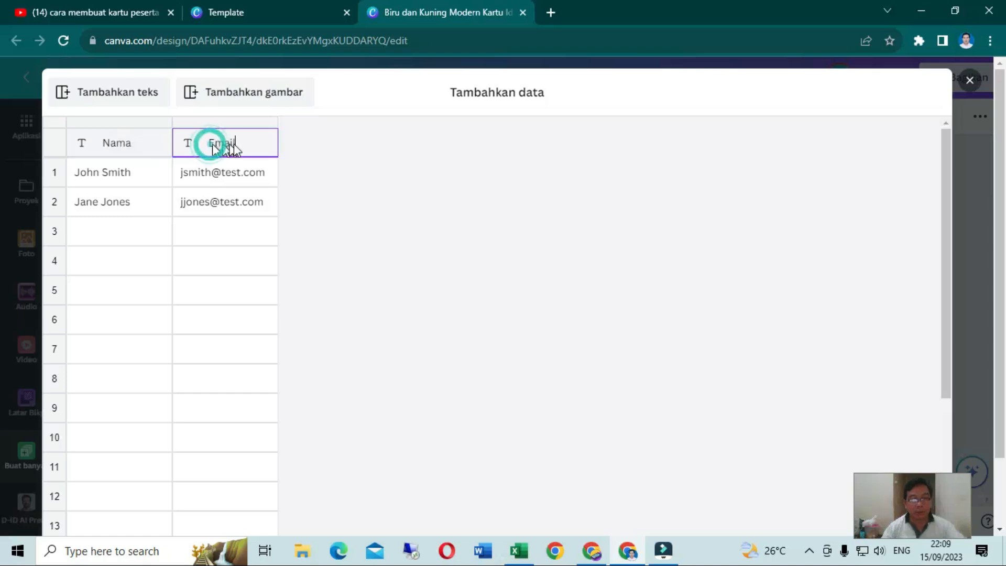
left_click(239, 144)
key("BackSpace")
key("BackSpace")
key("BackSpace")
key("BackSpace")
key("BackSpace")
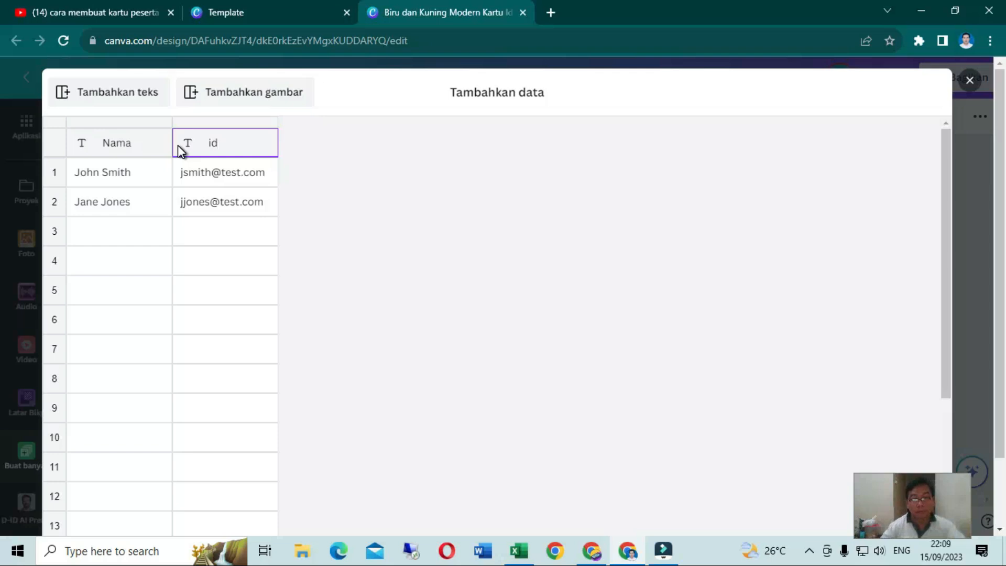
key("BackSpace")
key("BackSpace")
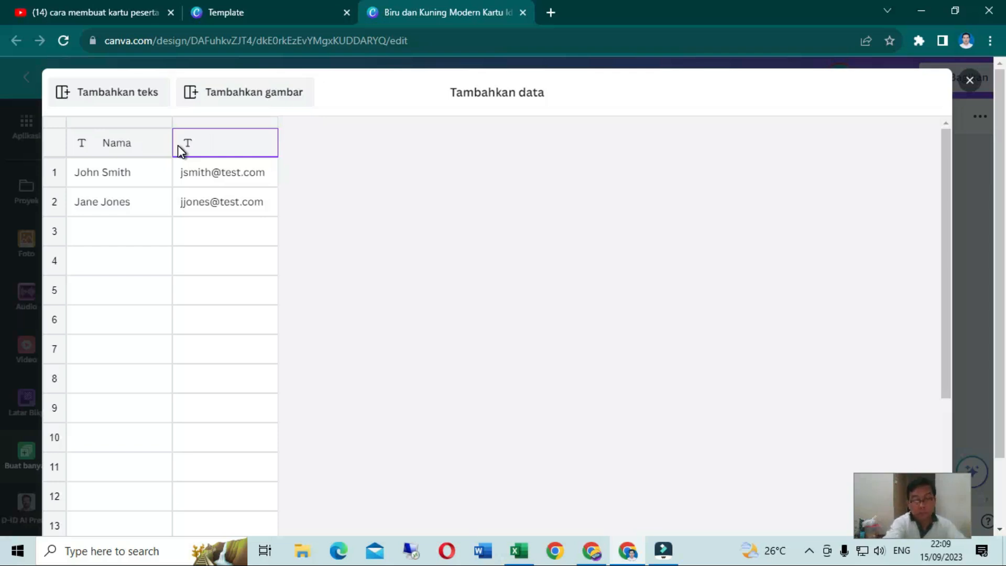
type("ID")
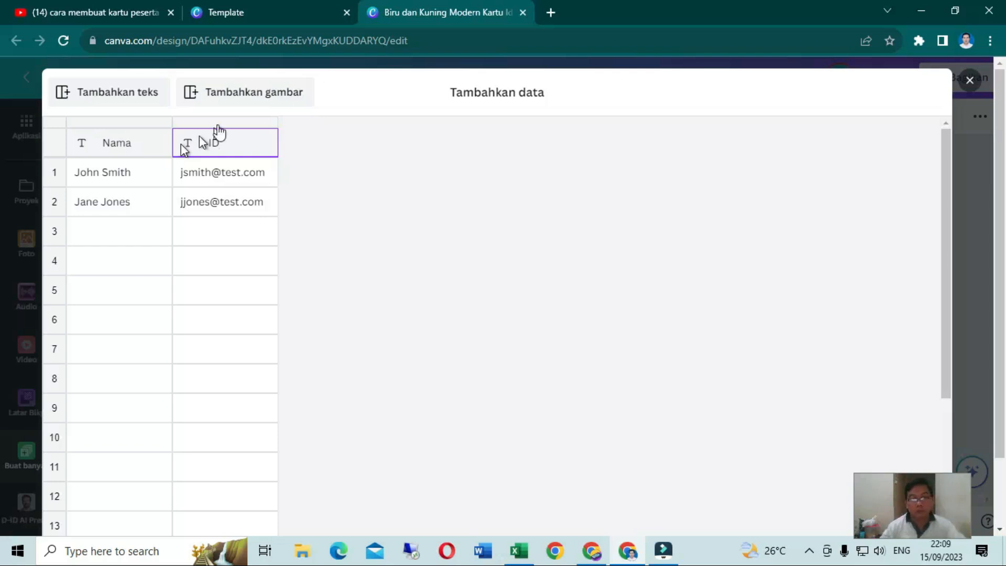
Add two more text columns named TTL and ALamat to the data table
left_click(122, 91)
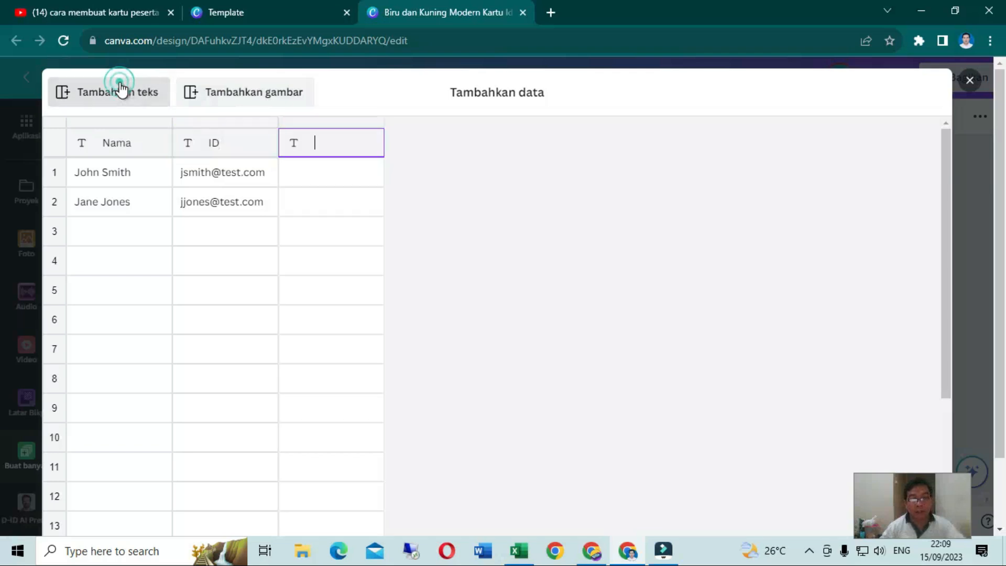
type("TTL")
key("Return")
left_click(322, 150)
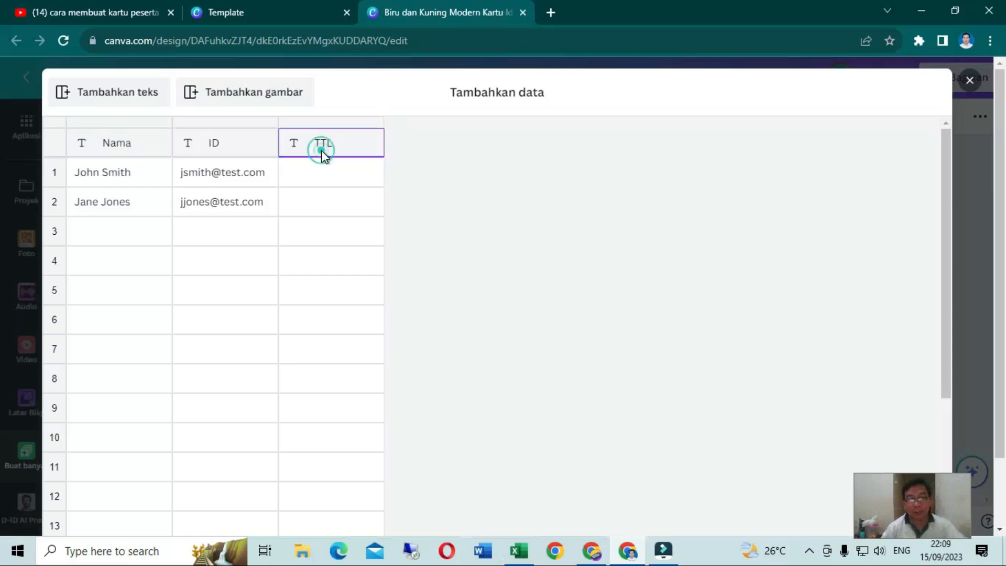
left_click(143, 100)
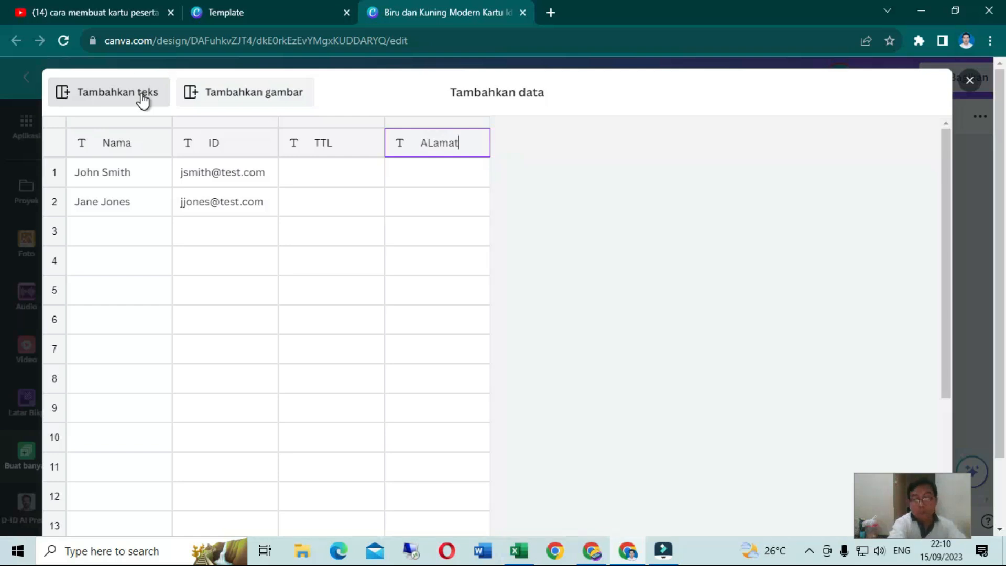
left_click(242, 232)
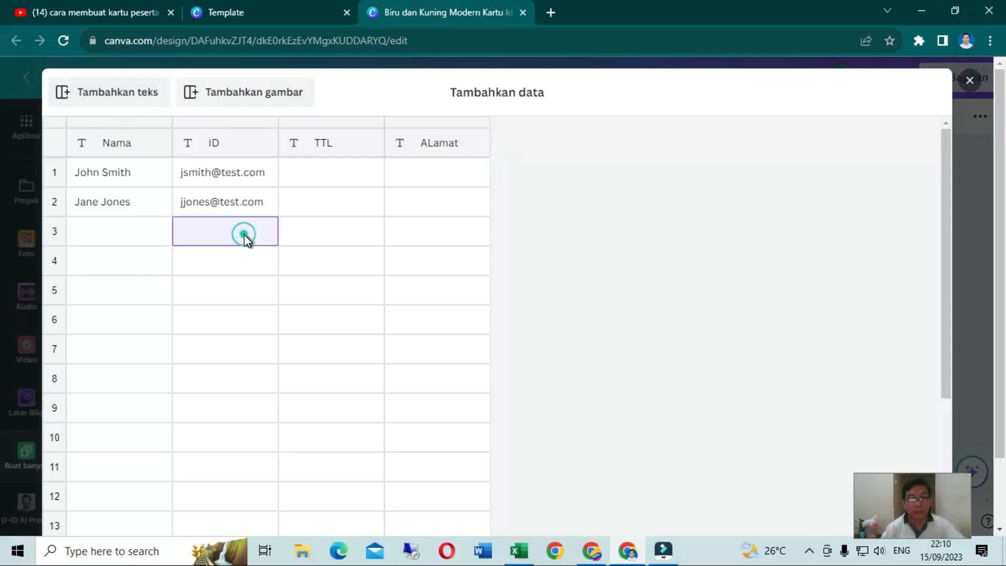
Copy the student rows C20:F29, without the headings, from the Excel workbook Book1 and return to the Canva data table
left_click(527, 552)
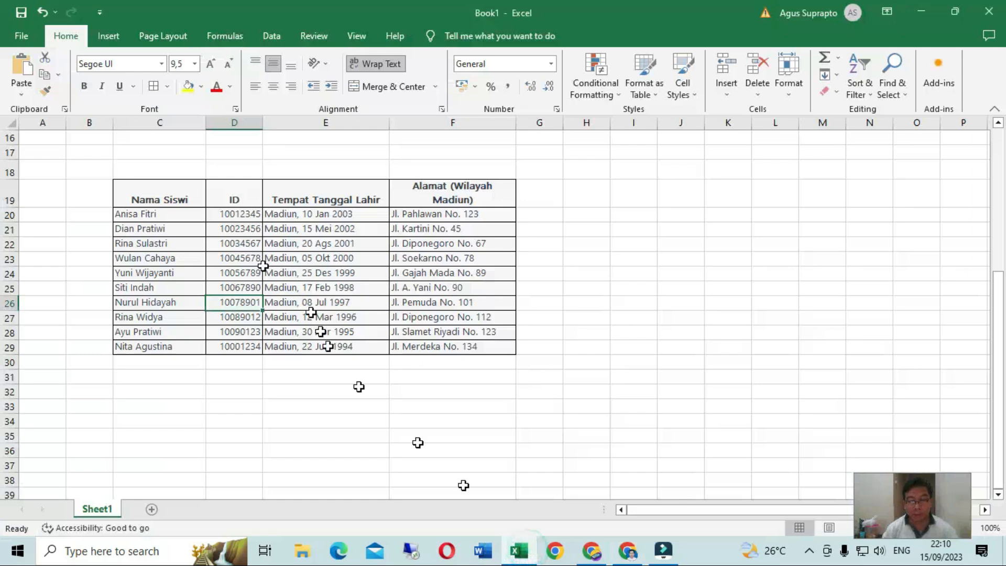
left_click_drag(148, 220, 427, 343)
key("ctrl+c")
key("ctrl+q")
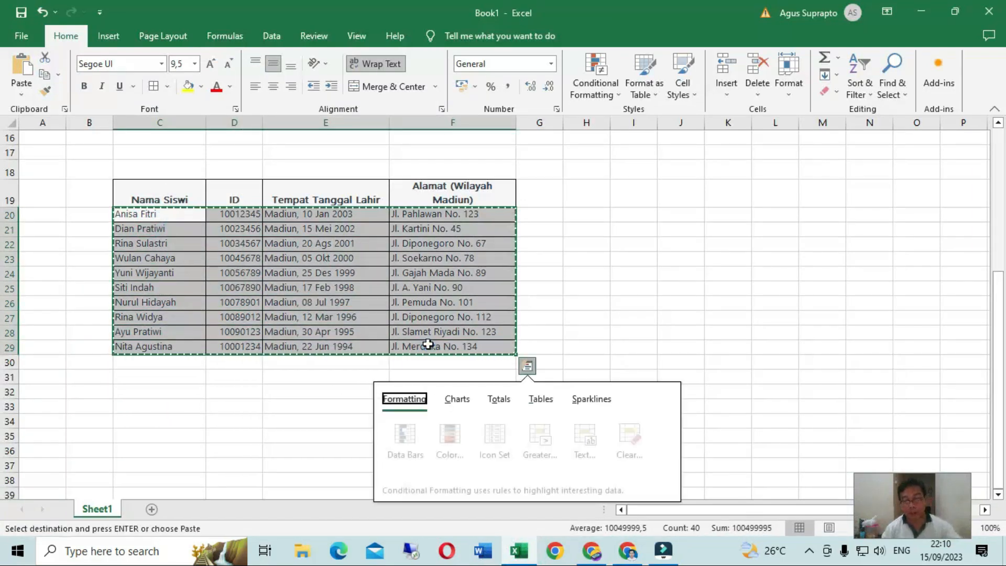
left_click(627, 551)
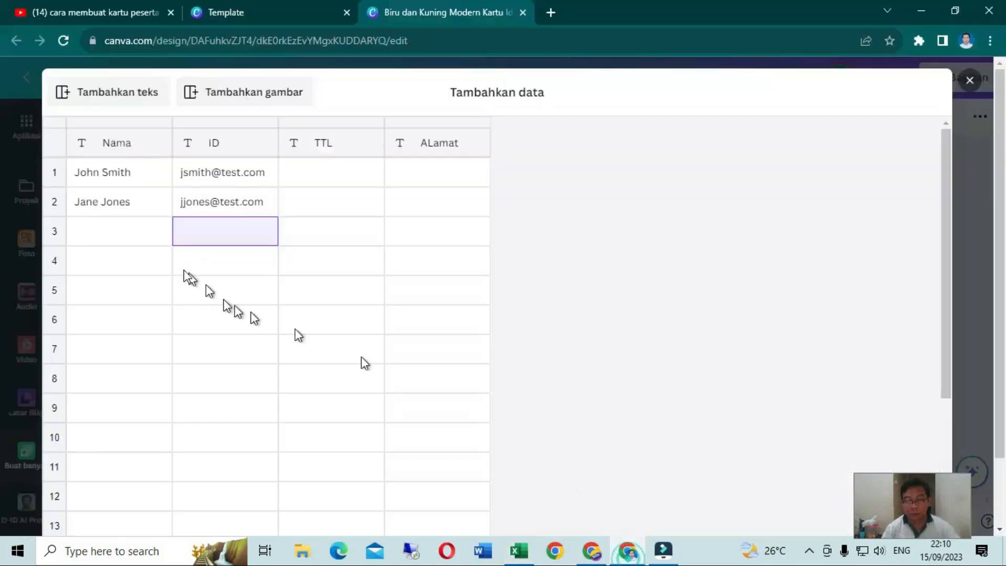
Paste the copied student rows into the data table starting at row 1 of the Nama column, and add an image column
left_click(102, 173)
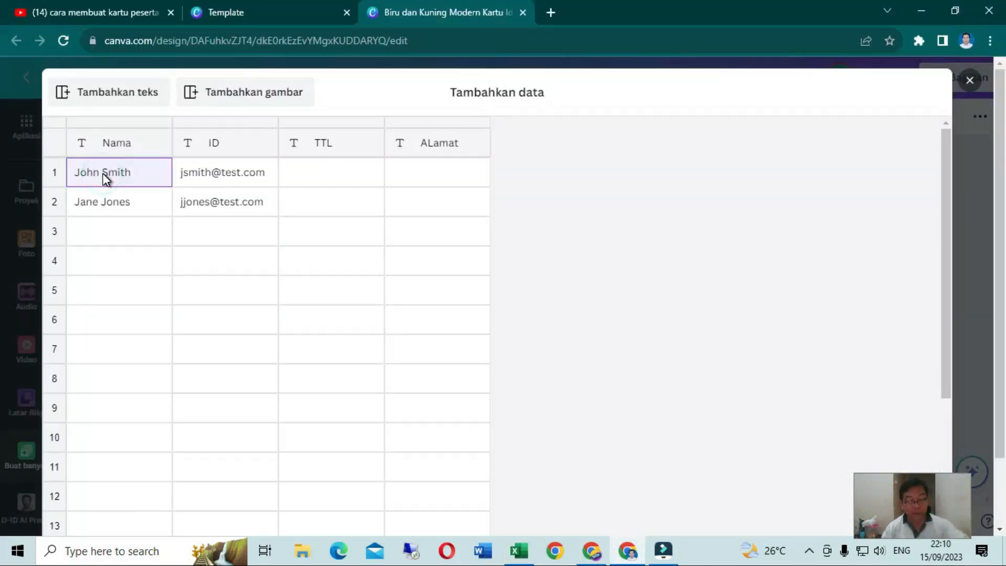
key("ctrl+v")
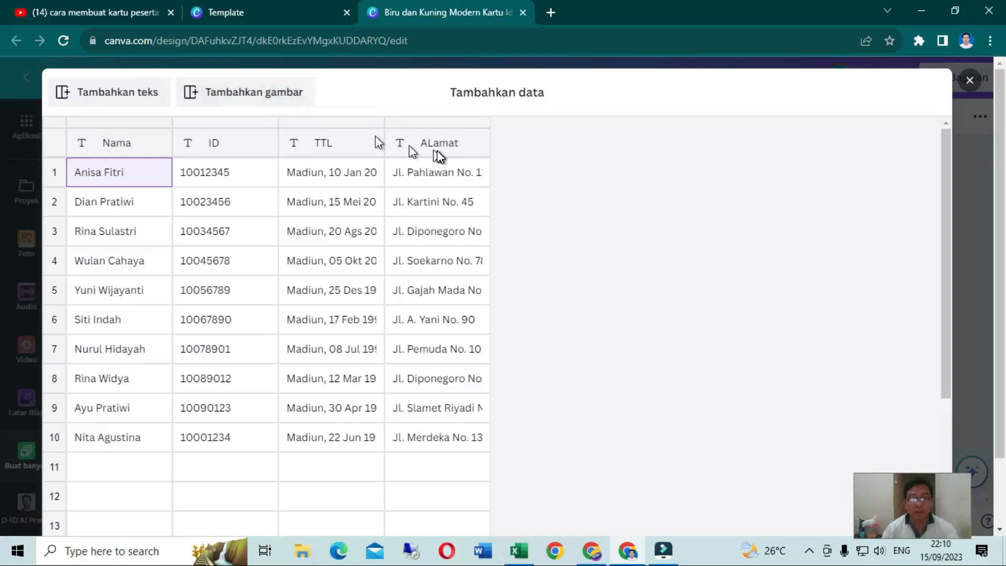
left_click(454, 150)
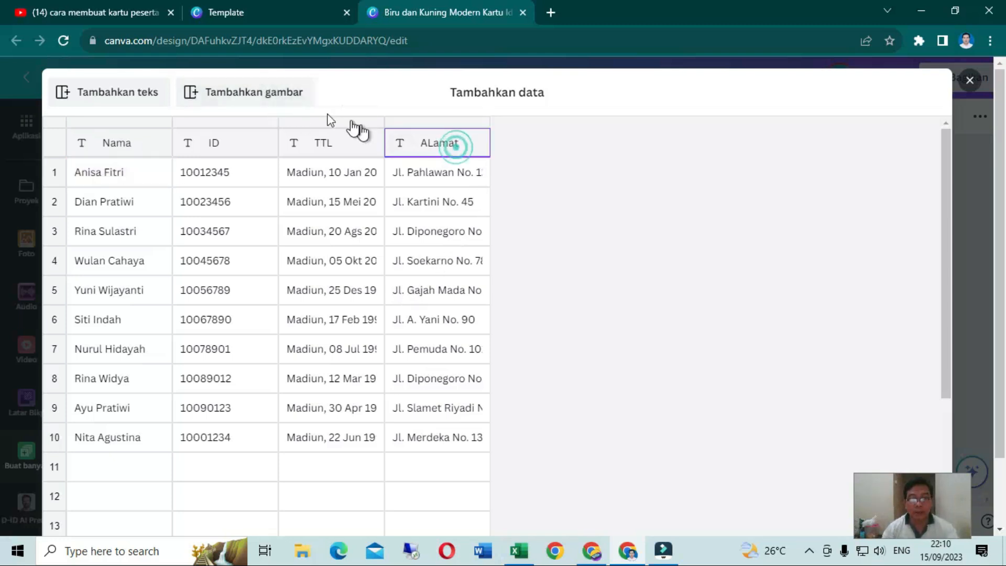
left_click(262, 96)
mouse_move(574, 183)
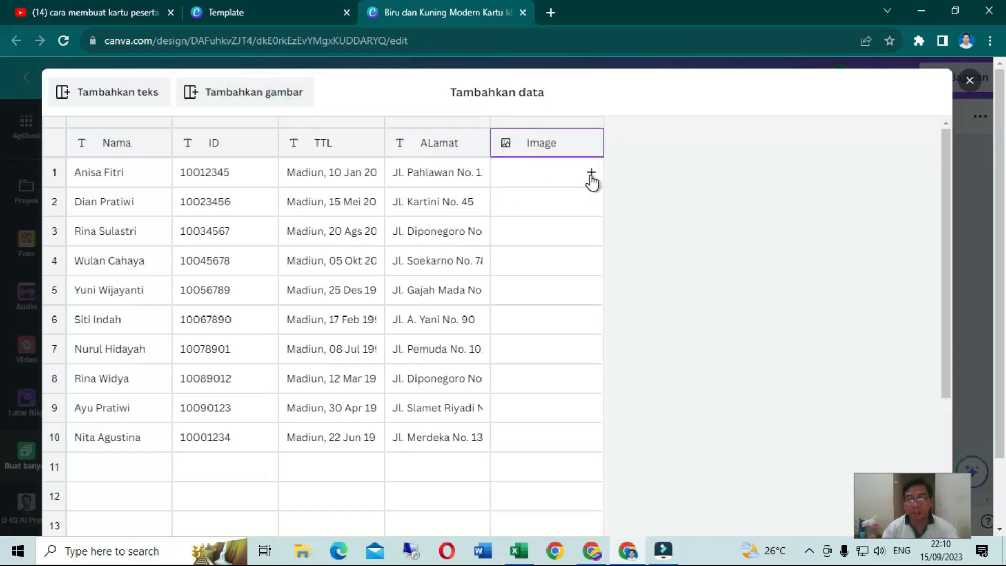
Assign siswa10.jpg to row 1 and siswa7.jpg to row 2 of the Image column
left_click(592, 174)
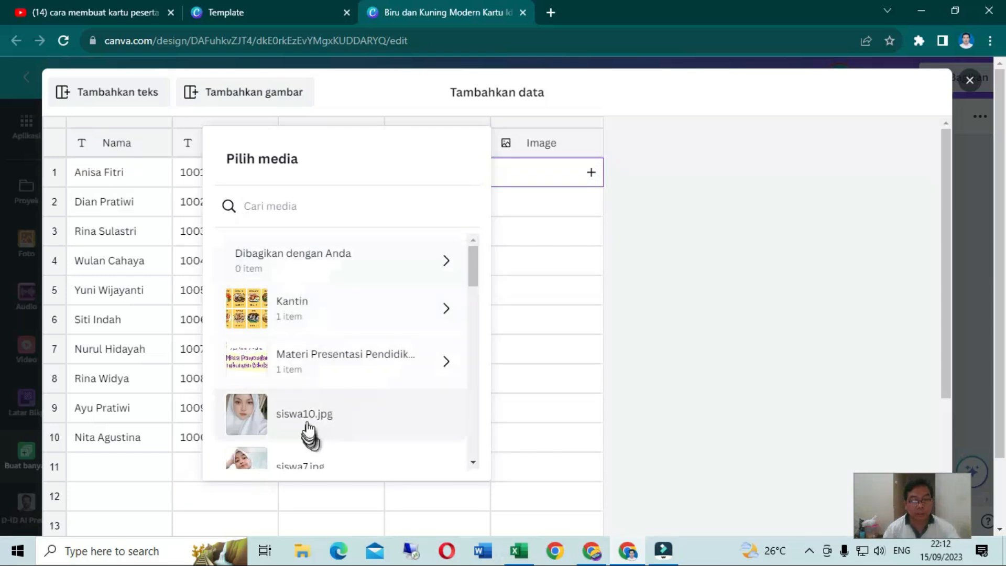
left_click(310, 419)
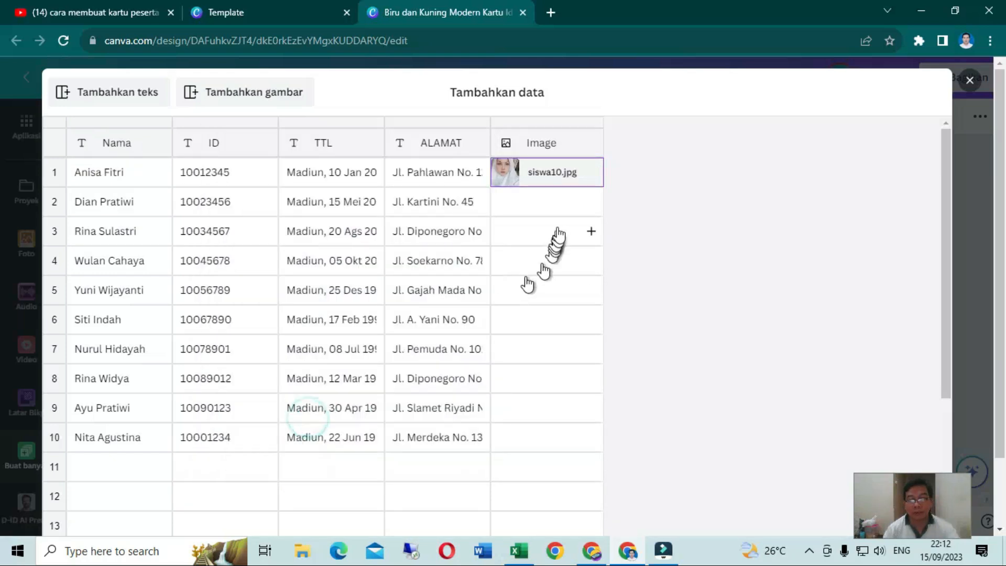
left_click(590, 202)
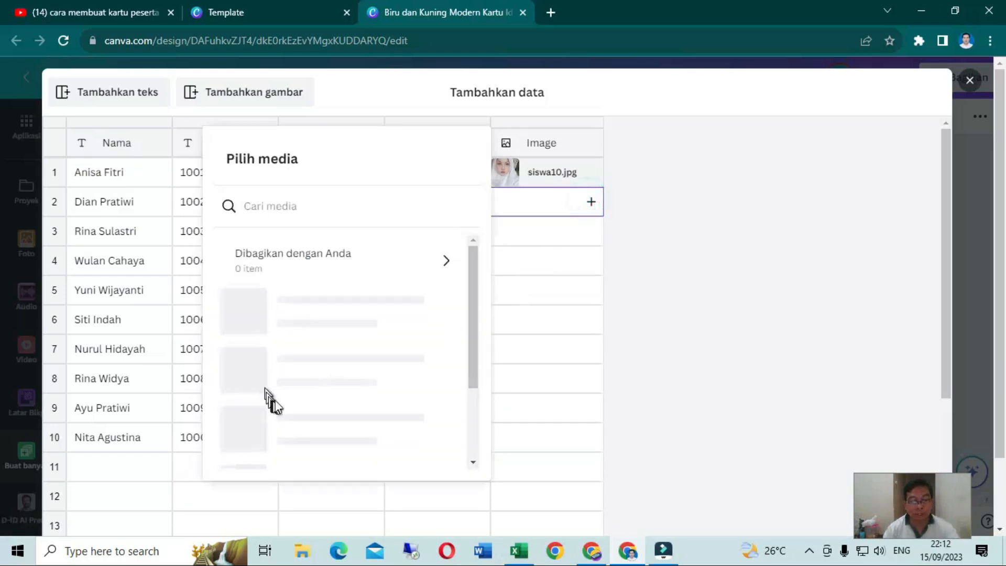
left_click(270, 460)
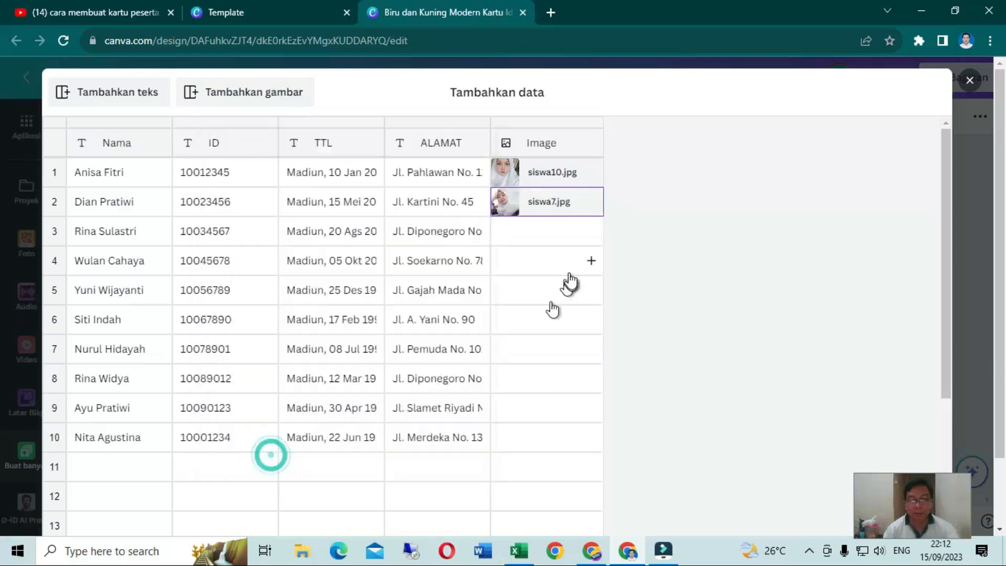
Assign siswa7.jpg to row 3 of the Image column
left_click(588, 235)
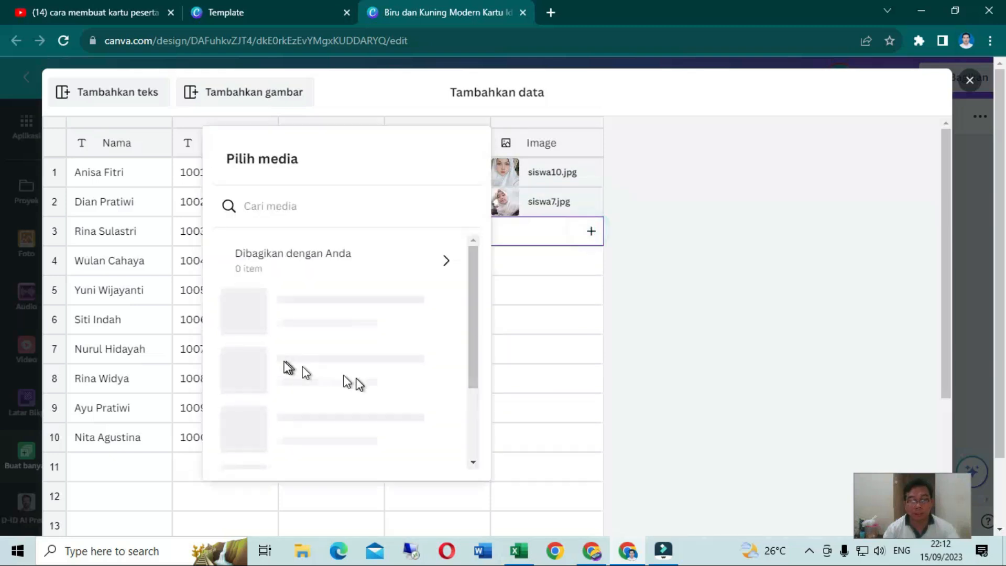
scroll(357, 385, "down", 2)
scroll(347, 390, "down", 1)
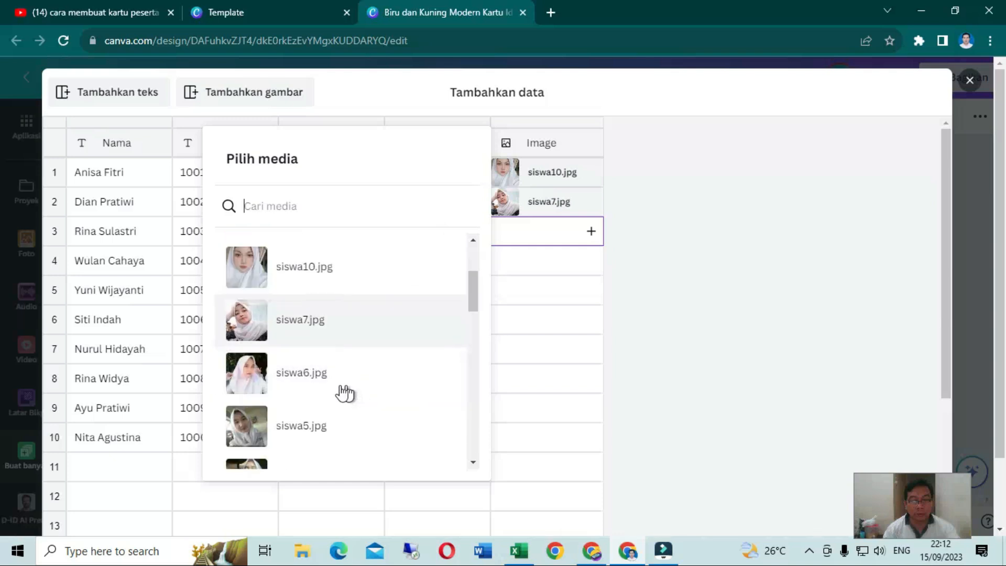
left_click(313, 330)
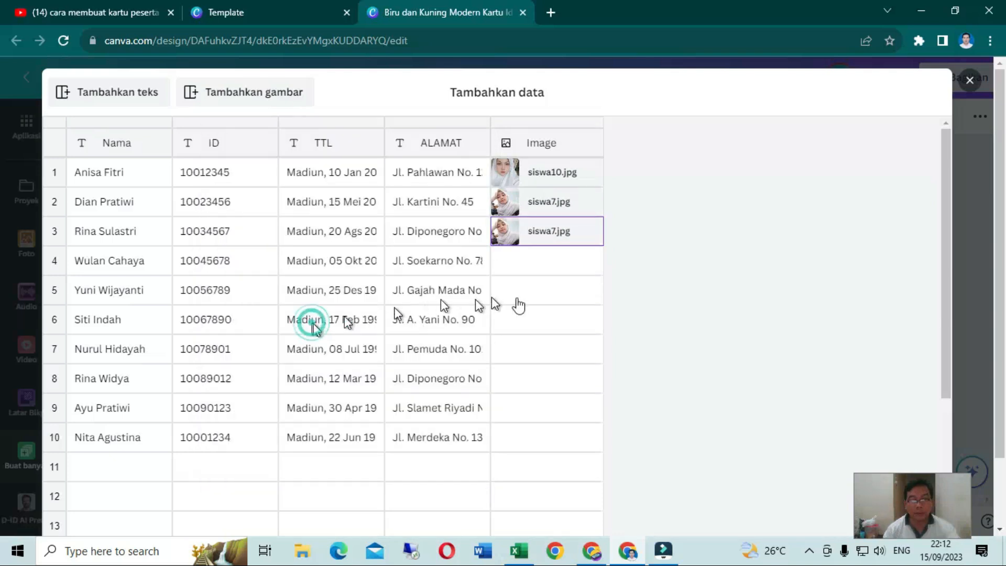
Assign siswa6.jpg to row 4 and siswa5.jpg to row 5 of the Image column
left_click(591, 262)
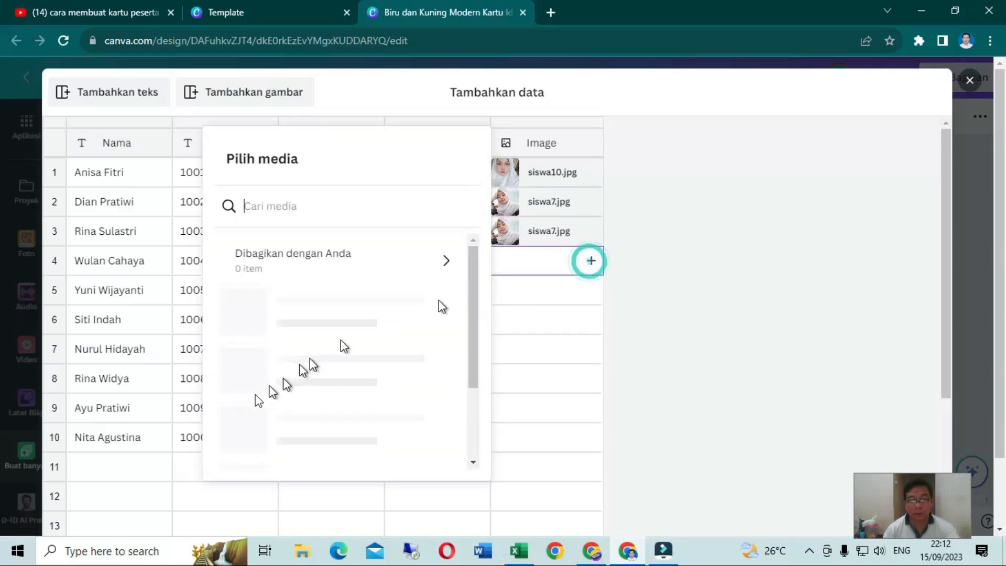
scroll(293, 401, "down", 2)
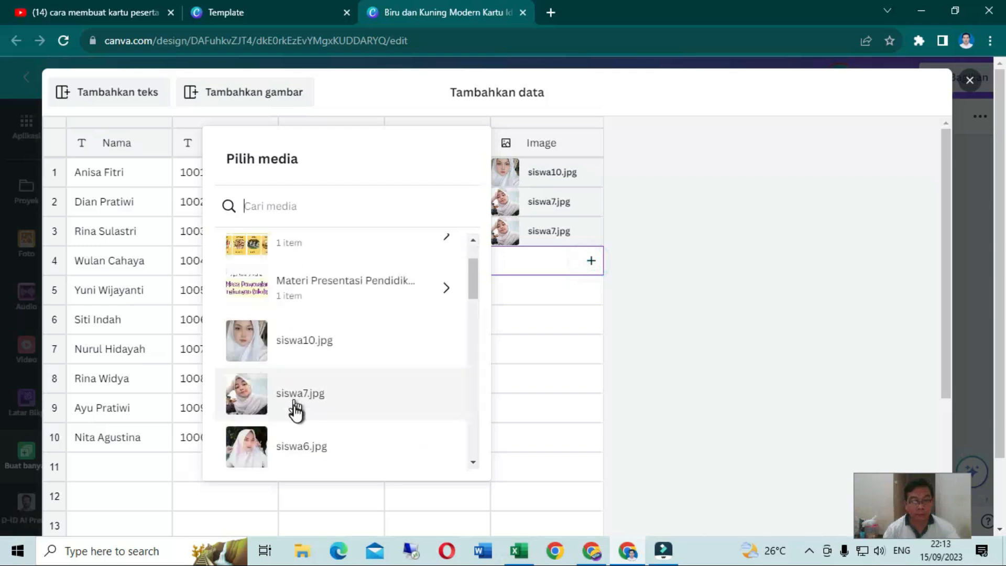
scroll(293, 406, "down", 1)
left_click(241, 373)
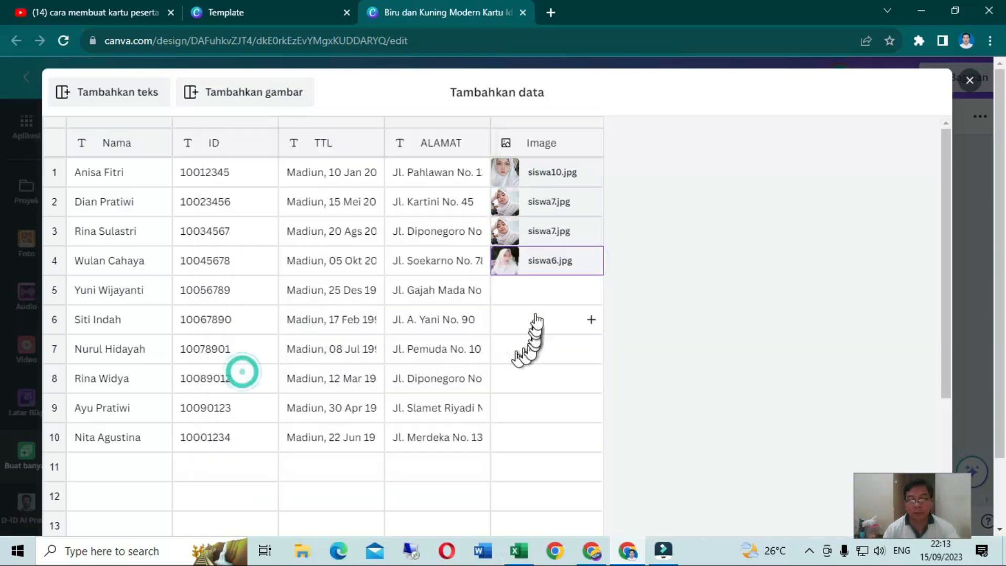
left_click(591, 291)
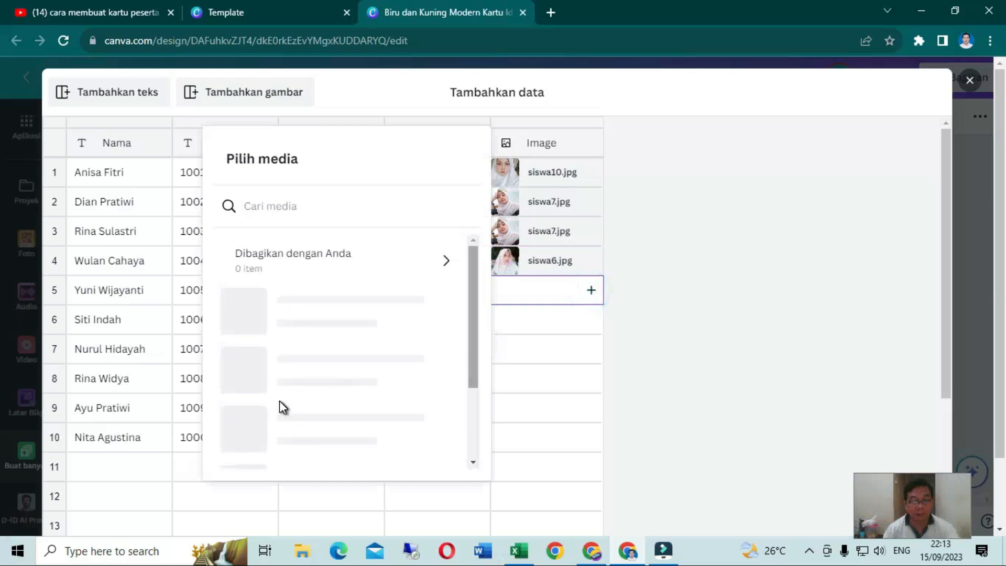
scroll(283, 405, "down", 5)
left_click(286, 374)
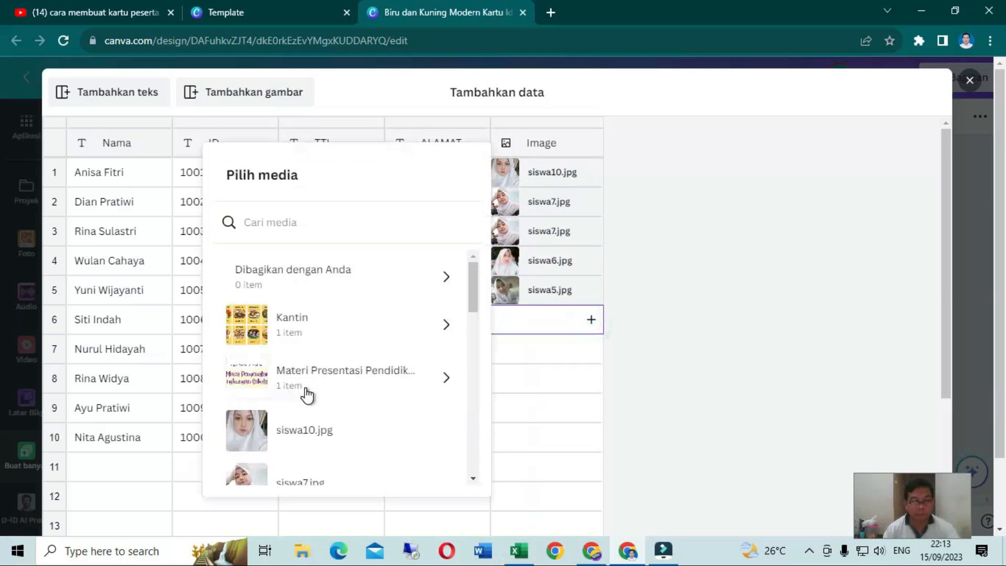
Fill rows 6 to 8 of the Image column with siswa4.jpg, siswa3.jpg and siswa 1.jpg
scroll(307, 394, "down", 5)
left_click(306, 395)
left_click(591, 350)
left_click(303, 403)
left_click(592, 380)
scroll(294, 455, "down", 8)
left_click(294, 455)
Assign sisiwa 9.jpg to row 9 and siswa 8.jpg to row 10 of the Image column
left_click(591, 408)
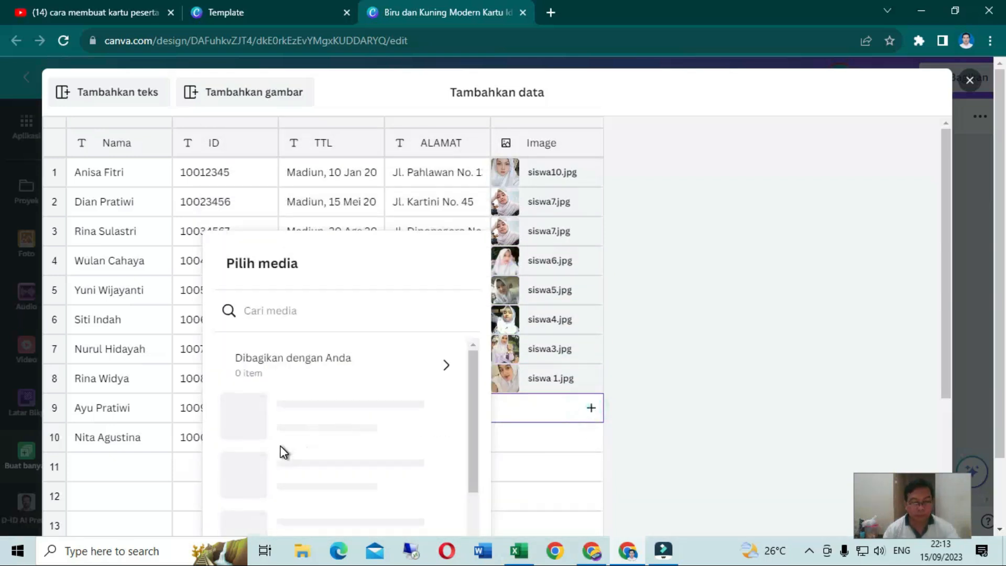
scroll(284, 452, "down", 8)
left_click(284, 450)
left_click(591, 438)
scroll(273, 446, "down", 8)
left_click(257, 412)
Replace the duplicate photo in row 3 of the Image column with another student photo and finish the data table
left_click(591, 233)
scroll(261, 438, "down", 3)
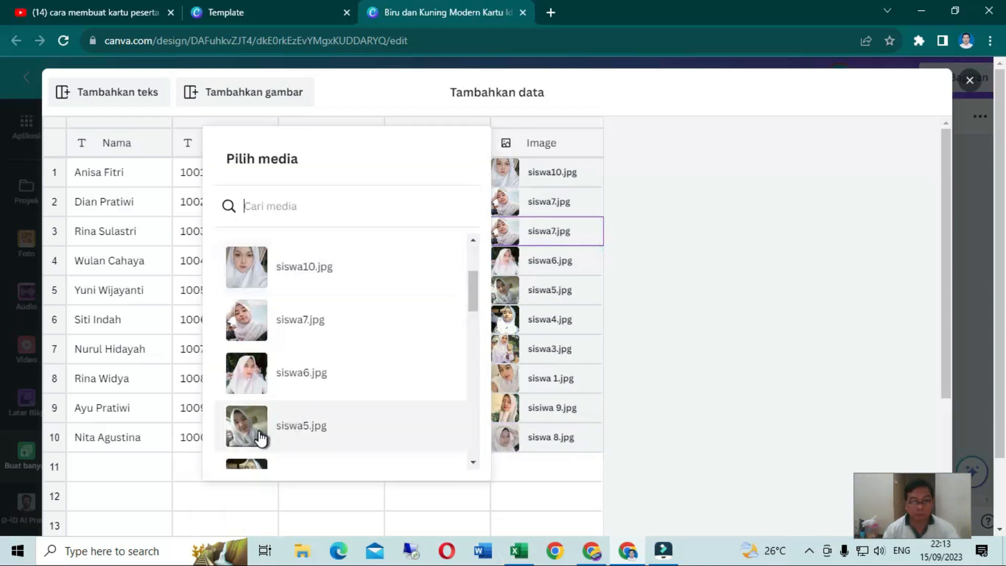
scroll(260, 435, "down", 3)
left_click(252, 389)
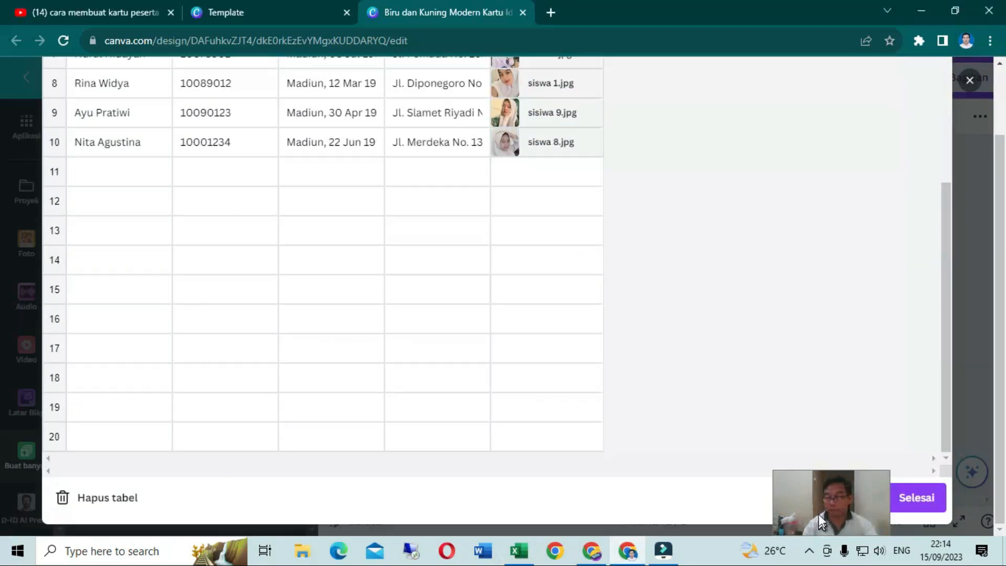
left_click_drag(723, 495, 774, 496)
left_click(930, 498)
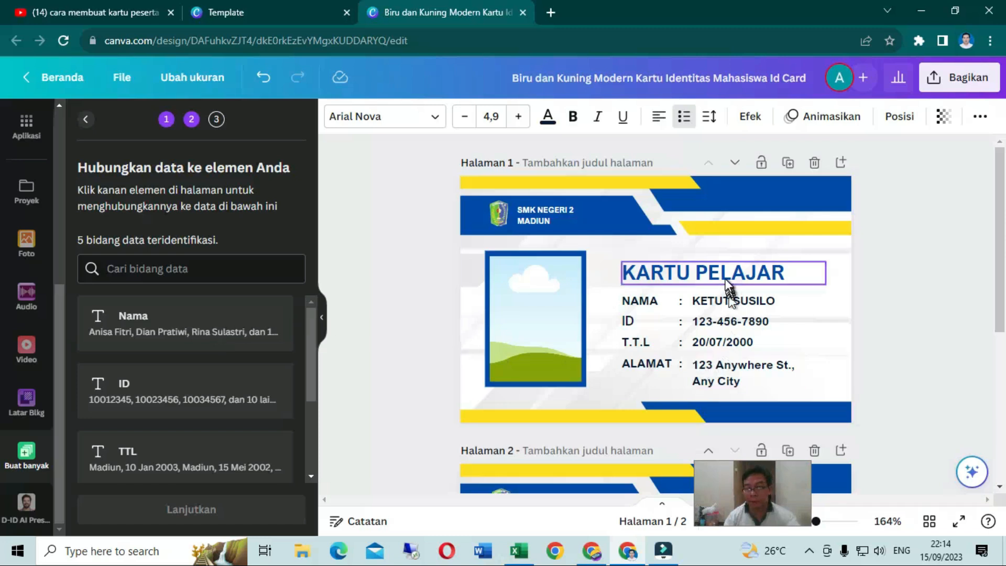
Connect the placeholder name and ID number texts on page 1 to the Nama and ID data fields
left_click(726, 305)
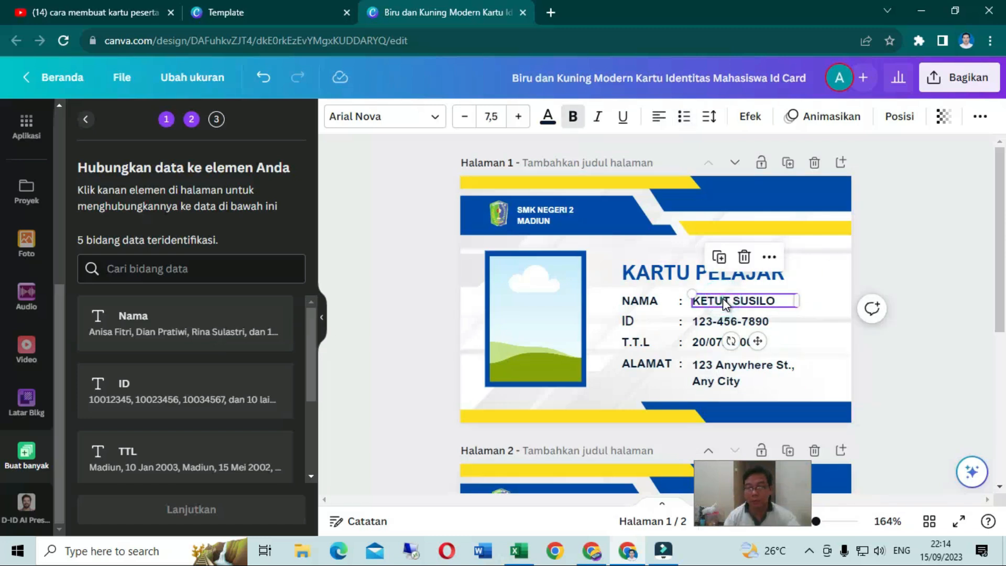
right_click(726, 305)
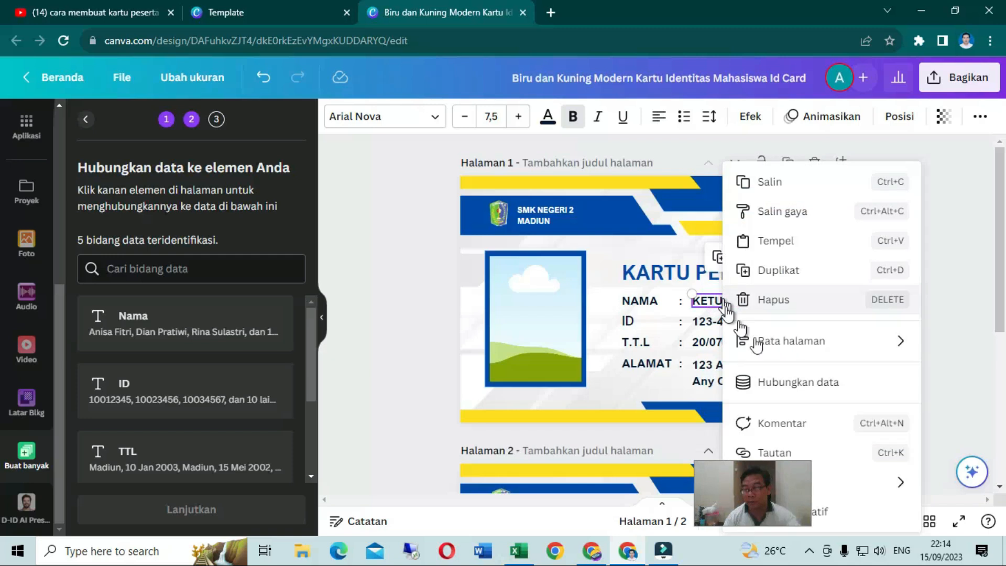
left_click(772, 386)
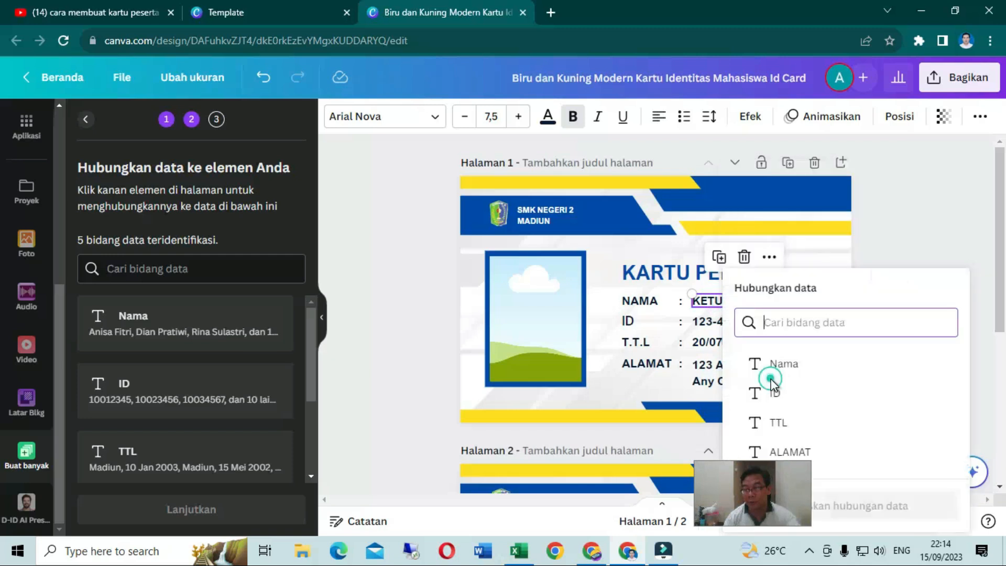
left_click(782, 367)
left_click(721, 322)
right_click(728, 325)
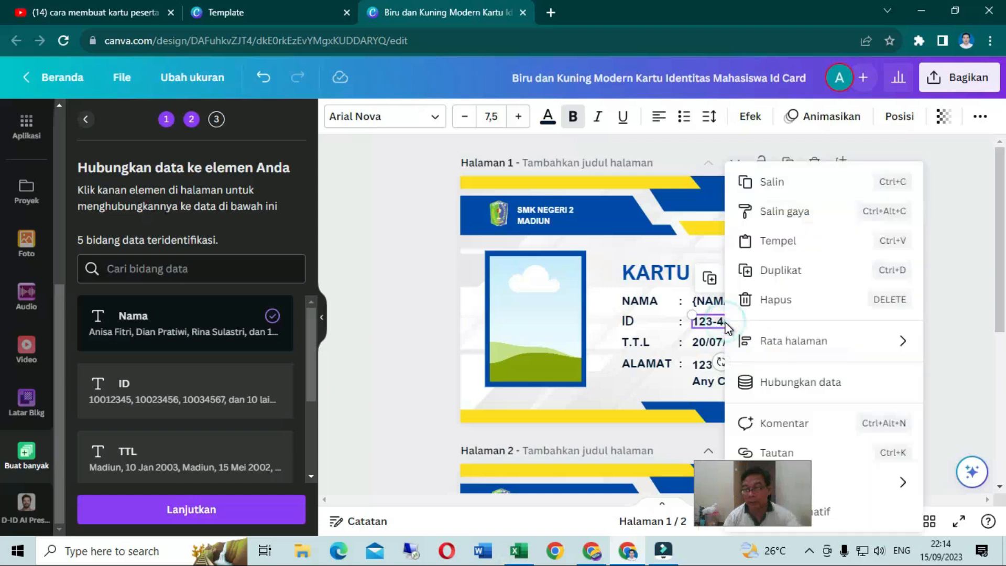
left_click(753, 383)
left_click(762, 393)
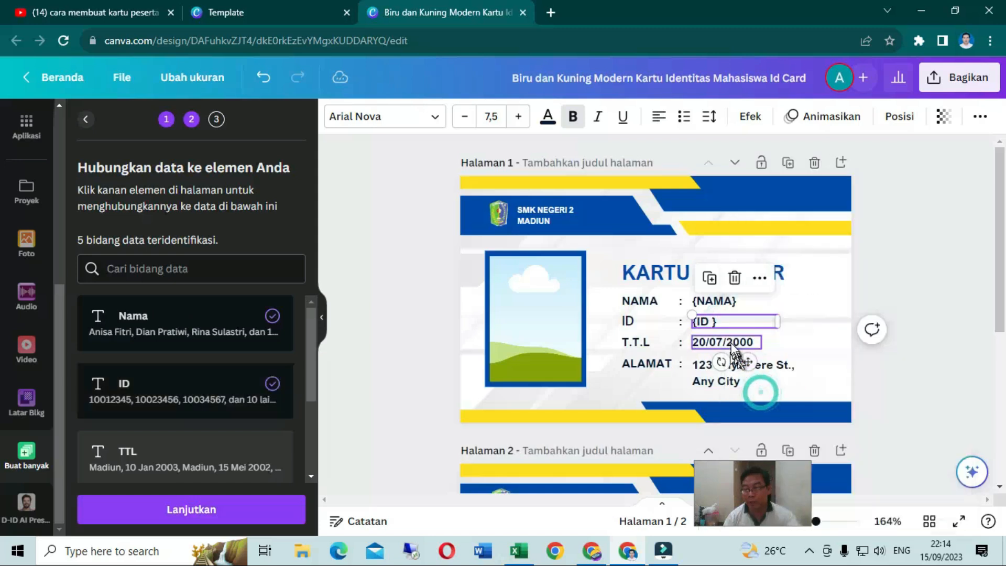
Connect the T.T.L date and the ALAMAT address texts on page 1 to the TTL and ALAMAT data fields
left_click(733, 343)
right_click(733, 344)
left_click(752, 381)
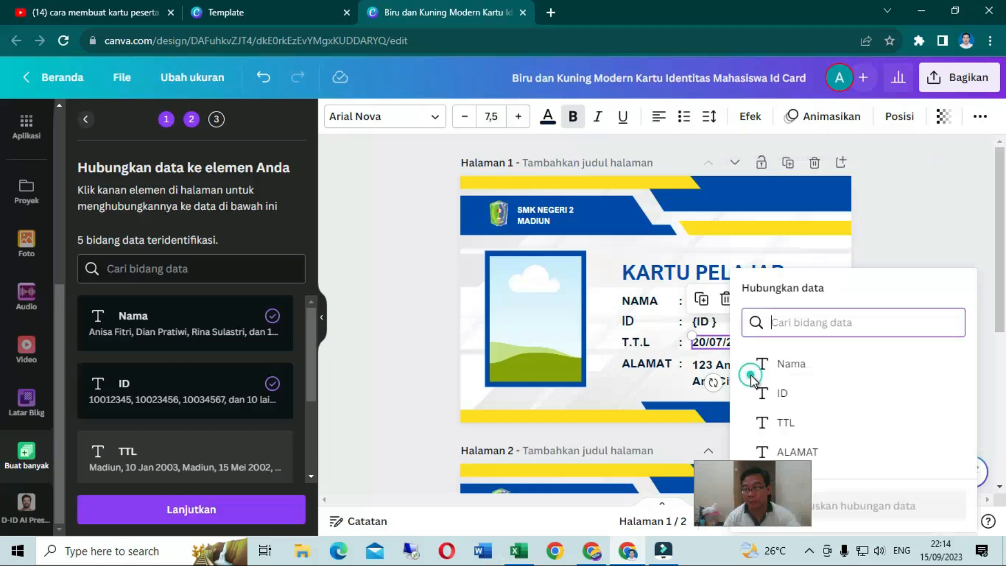
left_click(778, 420)
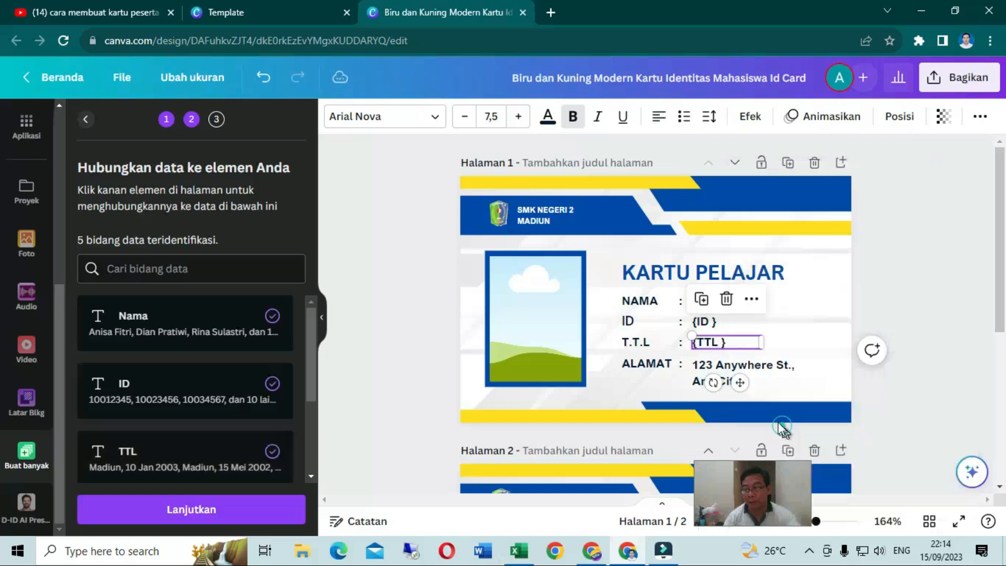
left_click(736, 370)
right_click(736, 371)
left_click(753, 382)
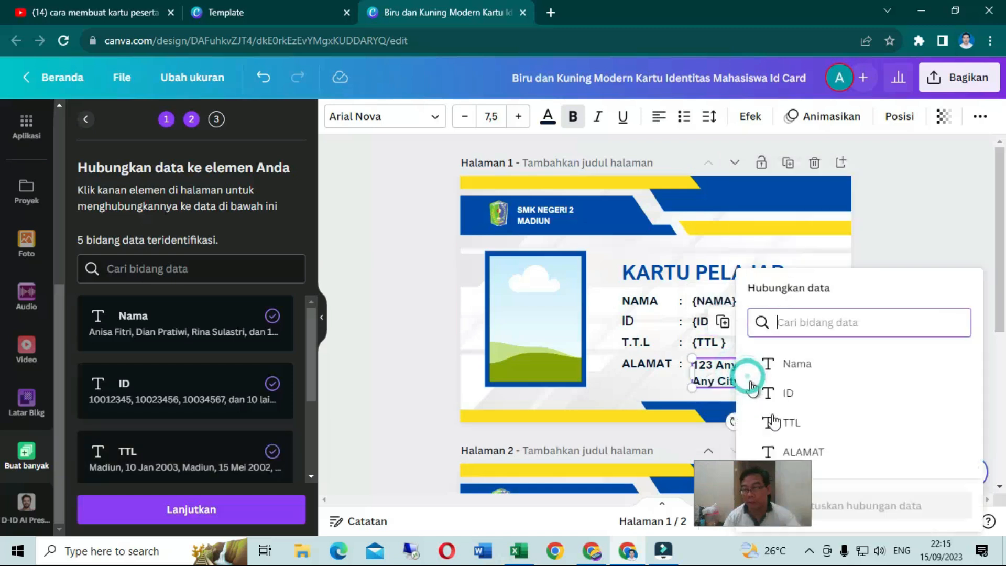
left_click(789, 451)
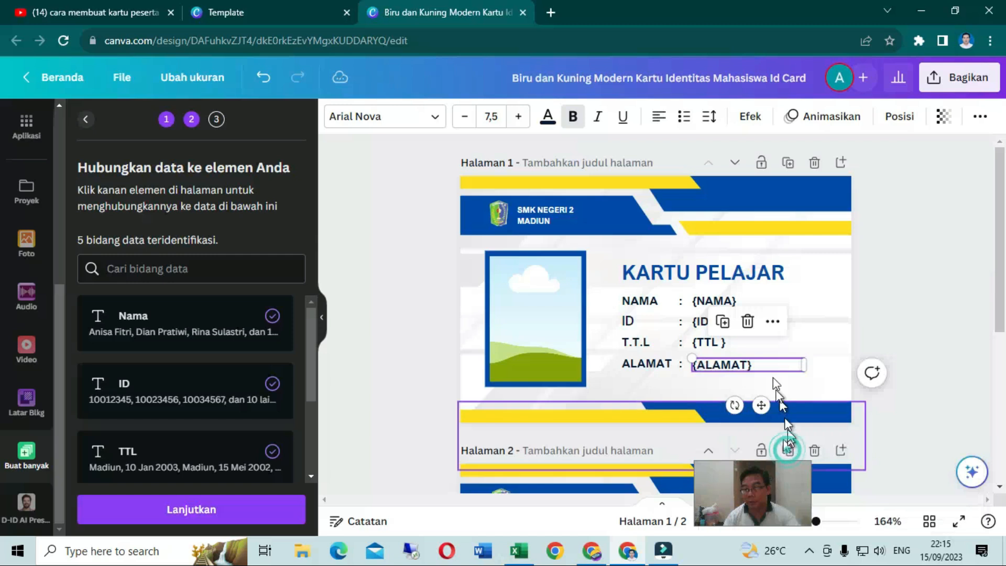
Widen the {NAMA} and {ALAMAT} text boxes on page 1 to leave room for longer entries
left_click(767, 298)
left_click_drag(800, 299, 824, 299)
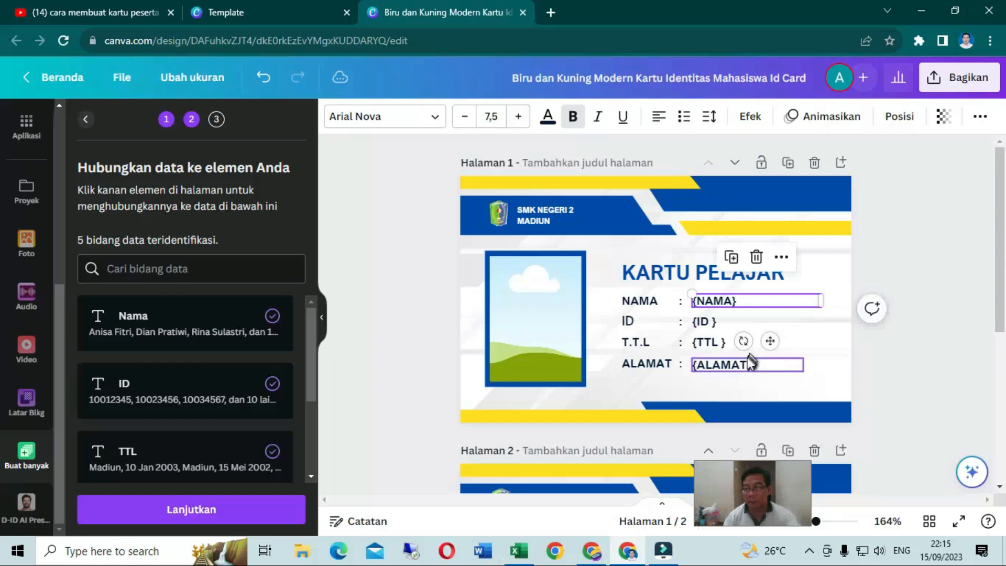
left_click(805, 371)
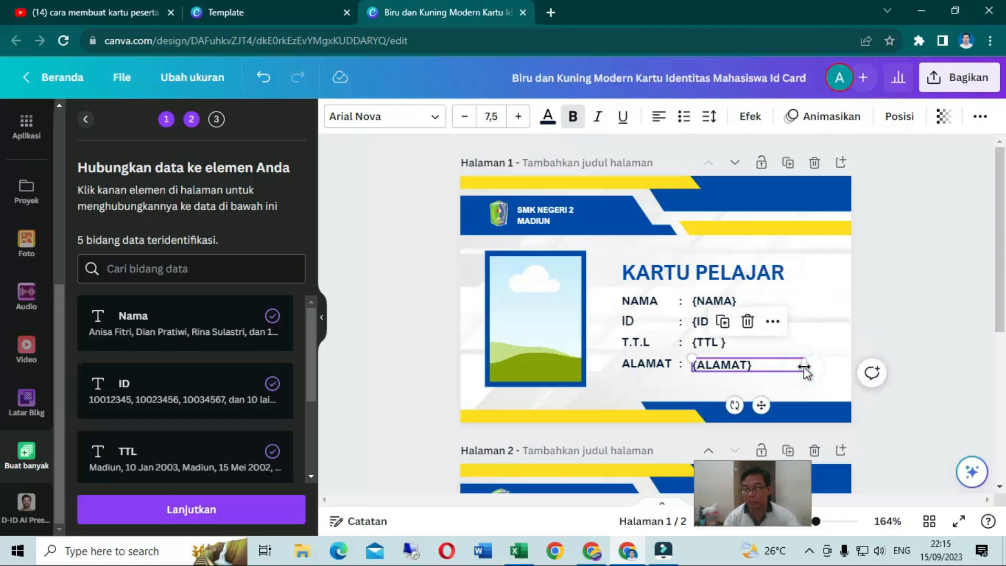
left_click_drag(806, 367, 822, 366)
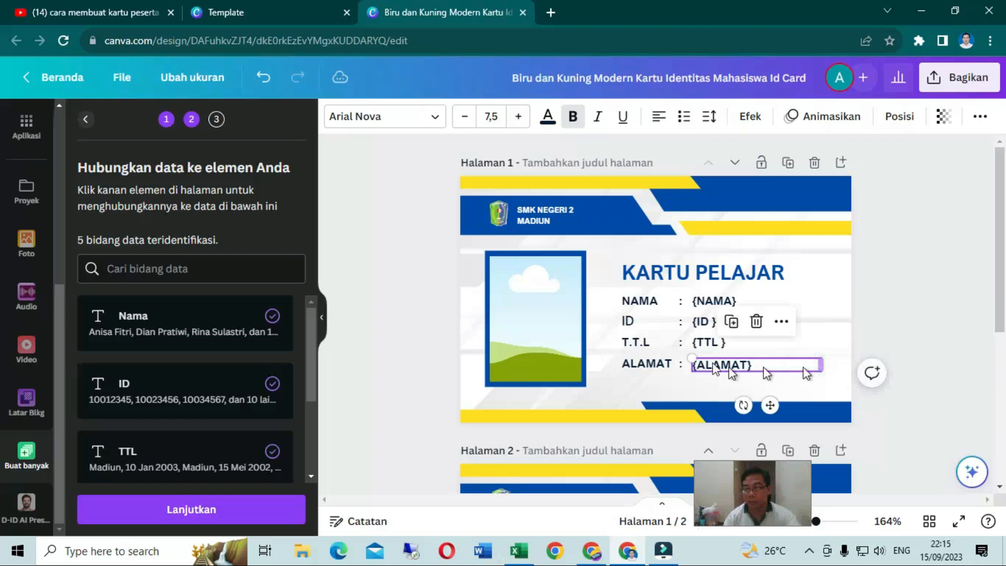
Open the options of the photo frame on page 1, and generate 10 pages from all the selected data rows
left_click(545, 310)
right_click(545, 310)
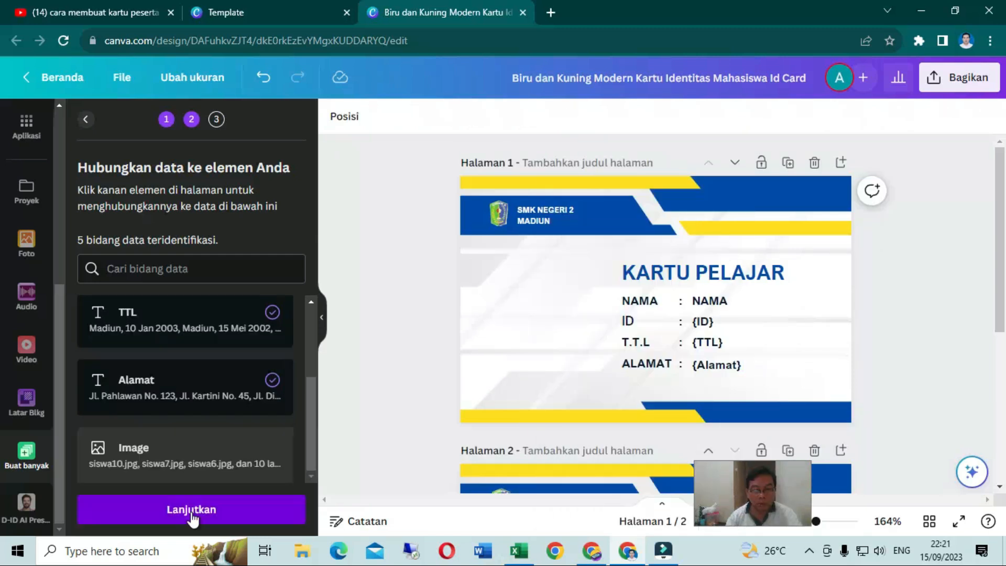
left_click(191, 510)
scroll(219, 428, "down", 2)
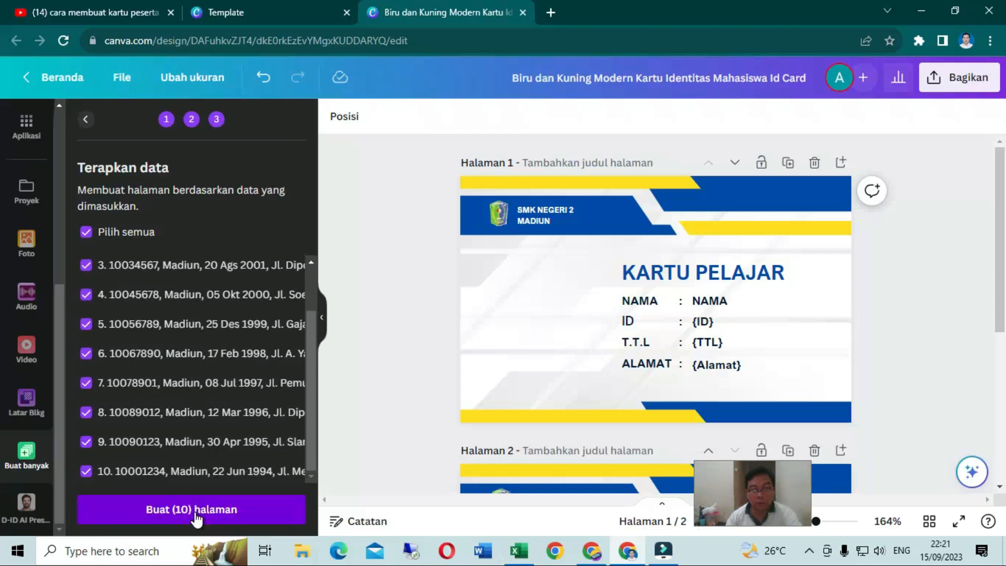
left_click(196, 514)
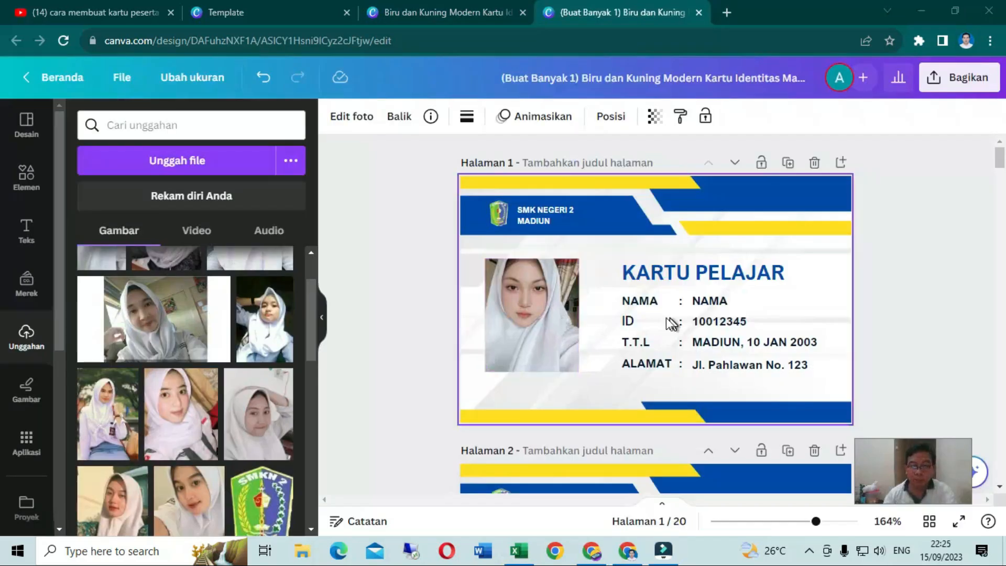
Review the generated student cards and their SYARAT DAN KETENTUAN back sides from page 1 through page 19
scroll(612, 299, "down", 15)
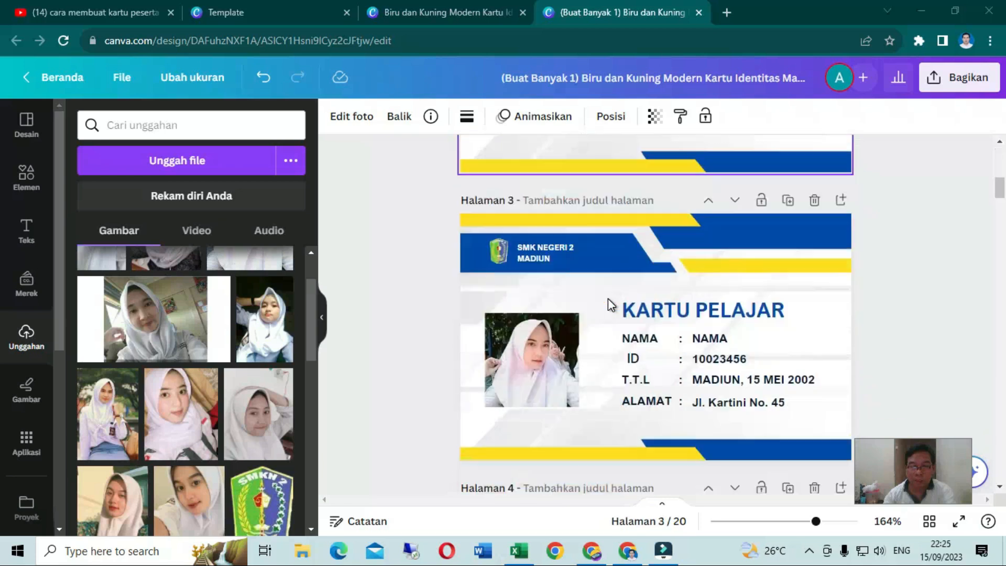
scroll(606, 298, "down", 15)
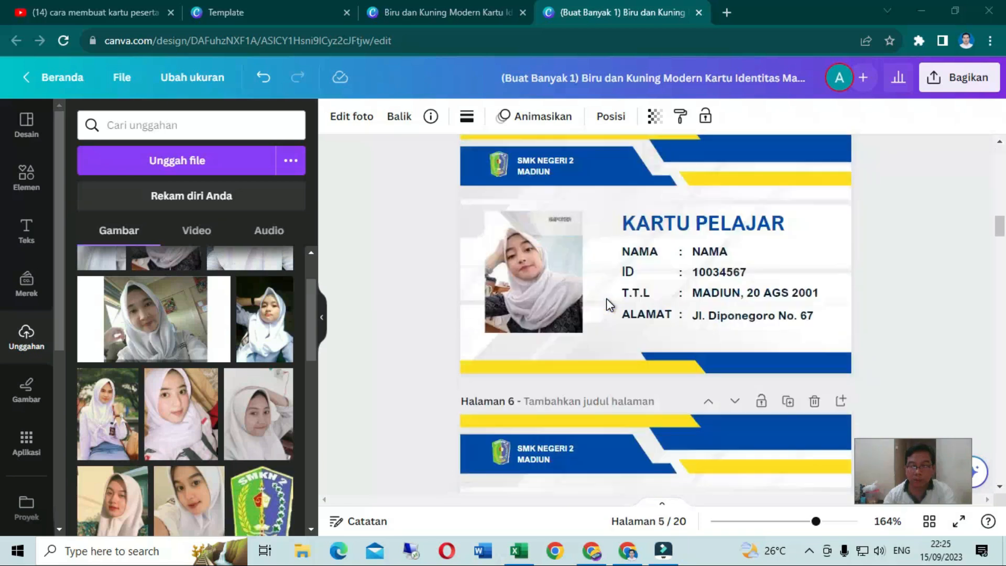
scroll(606, 297, "down", 12)
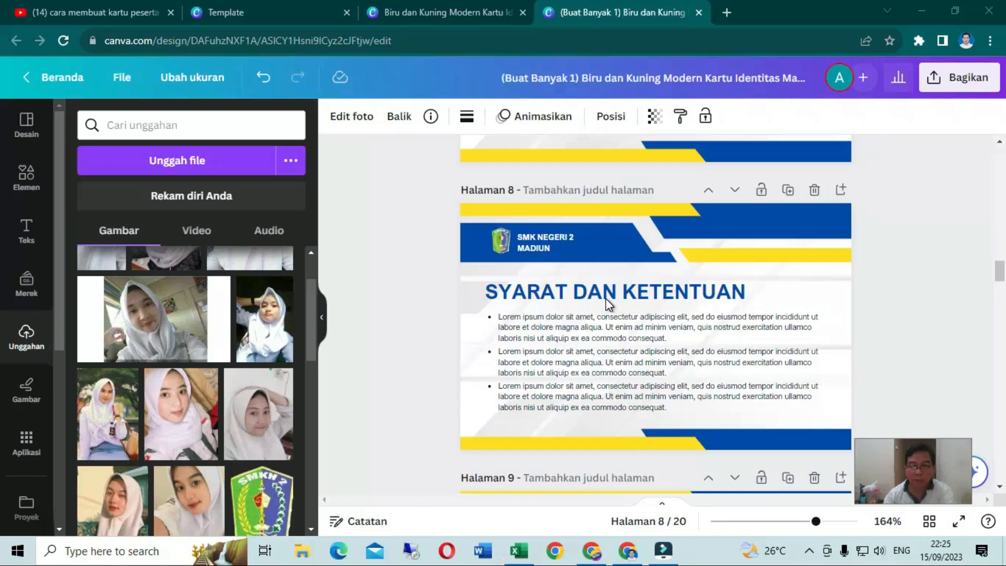
scroll(608, 304, "down", 12)
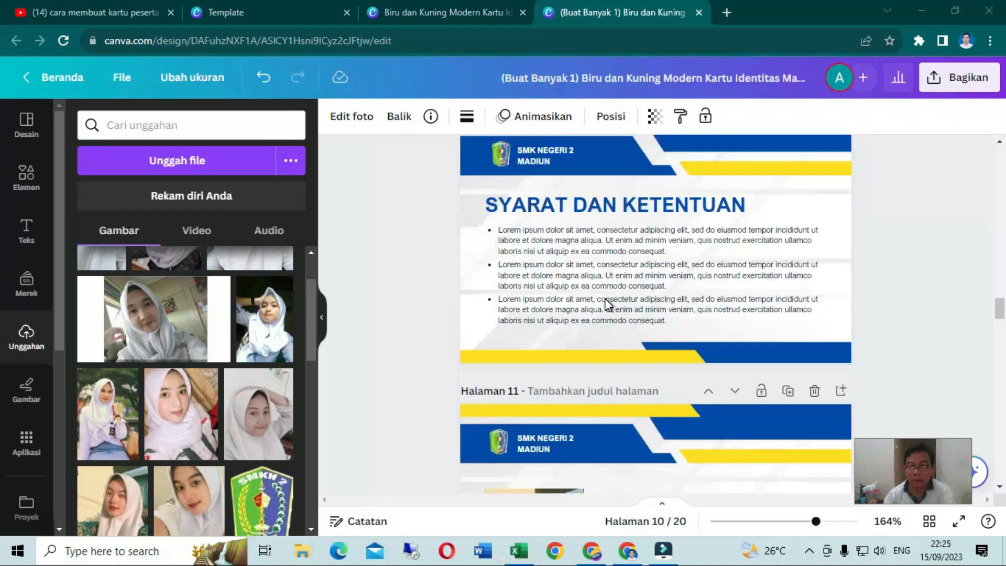
scroll(611, 302, "down", 12)
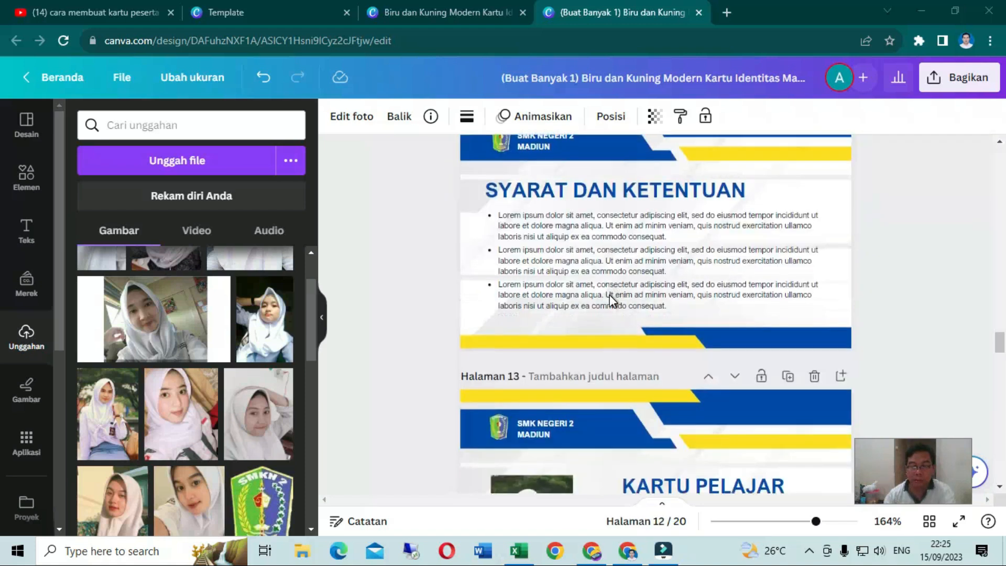
scroll(610, 301, "down", 20)
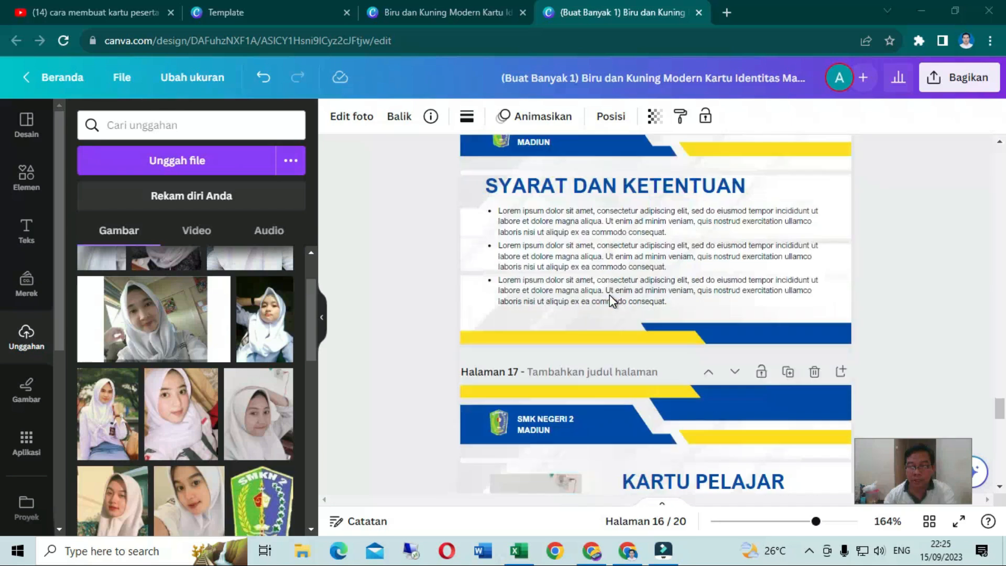
scroll(611, 301, "down", 2)
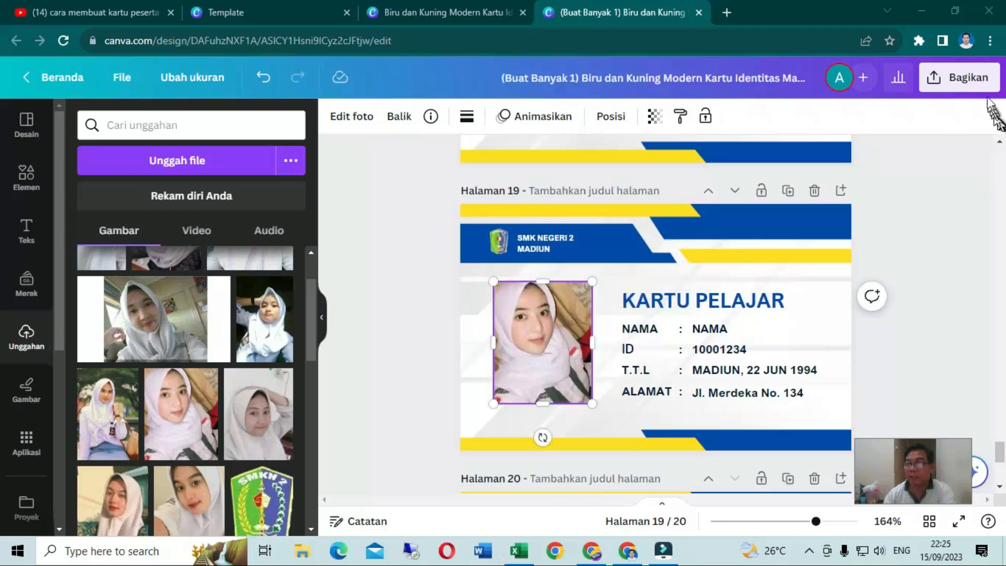
Download all 20 pages of the card design as PNG files
left_click(936, 77)
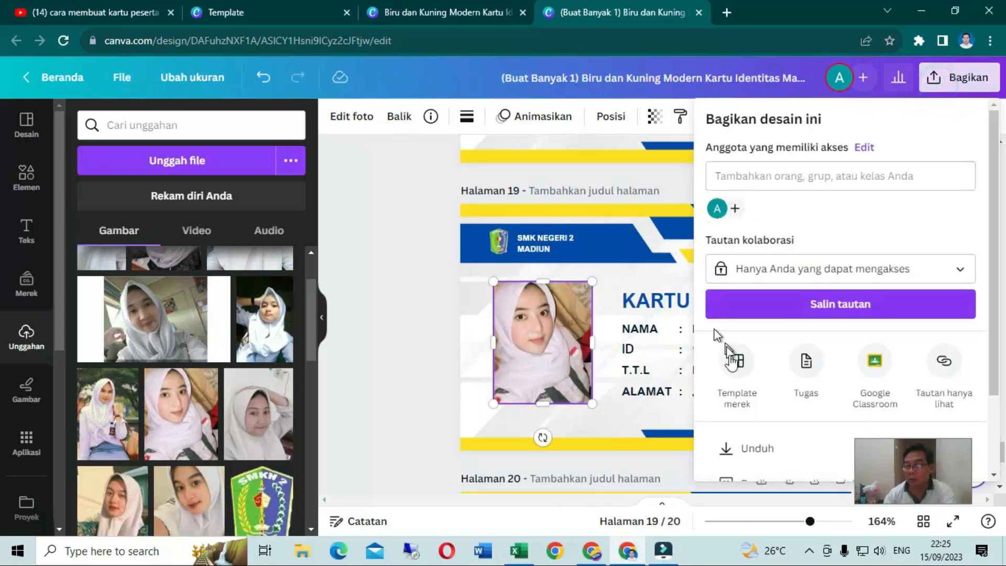
left_click(768, 449)
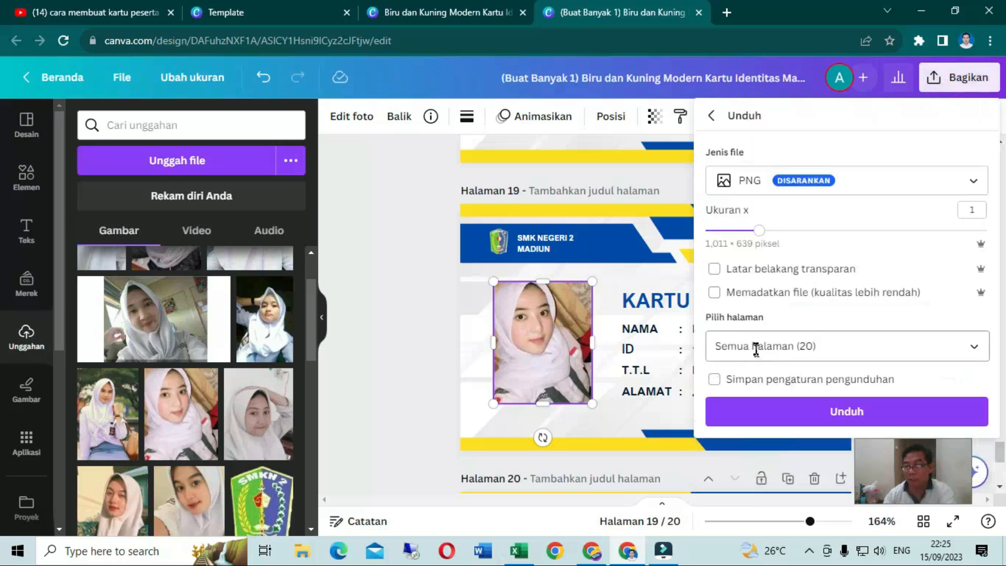
left_click(974, 350)
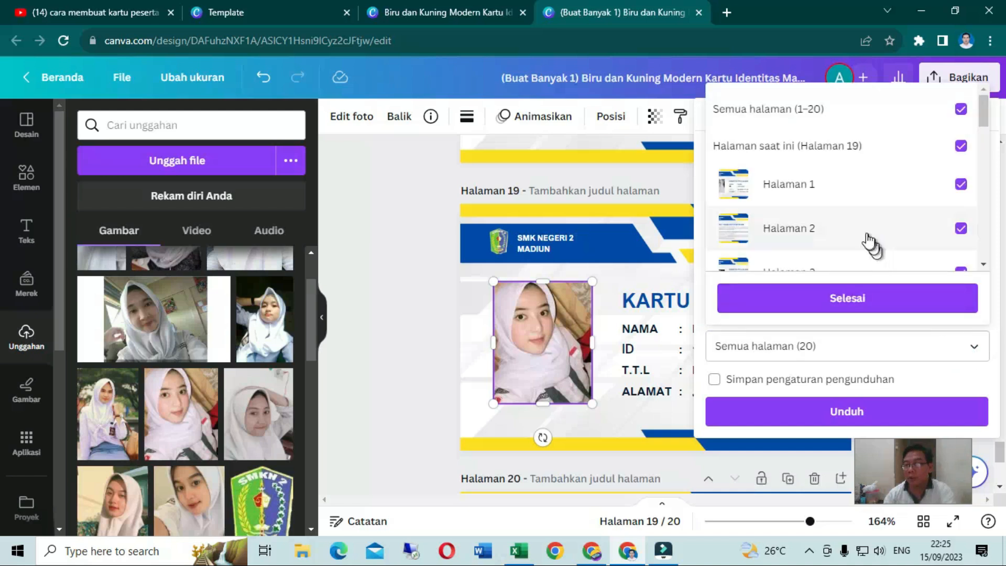
scroll(896, 191, "down", 3)
scroll(895, 192, "down", 12)
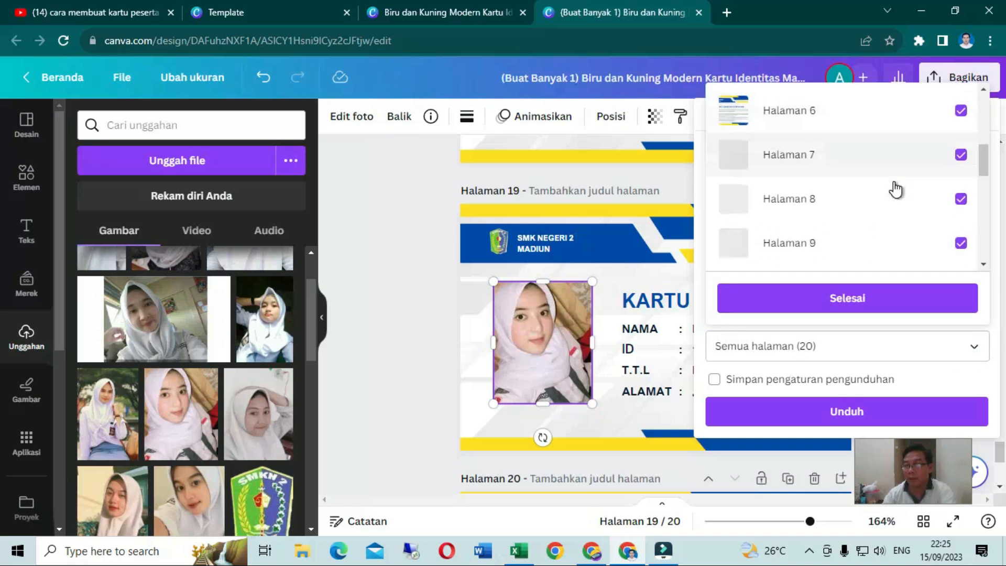
scroll(894, 196, "up", 18)
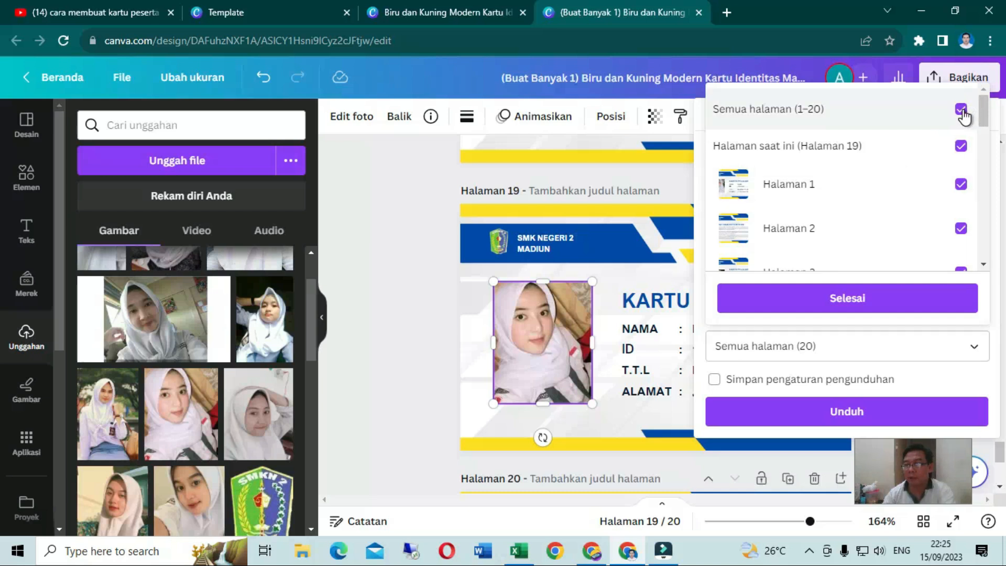
left_click(827, 300)
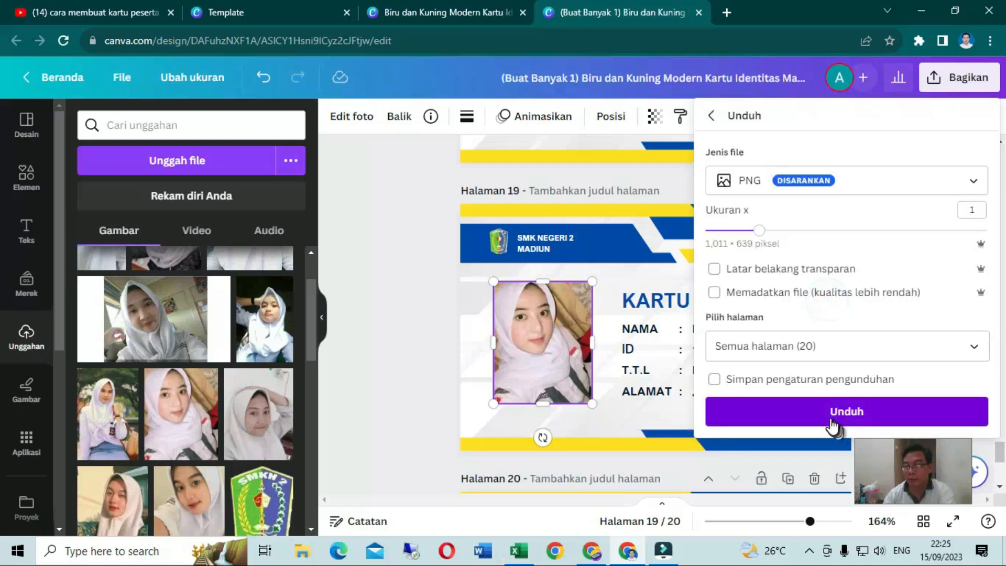
left_click(855, 419)
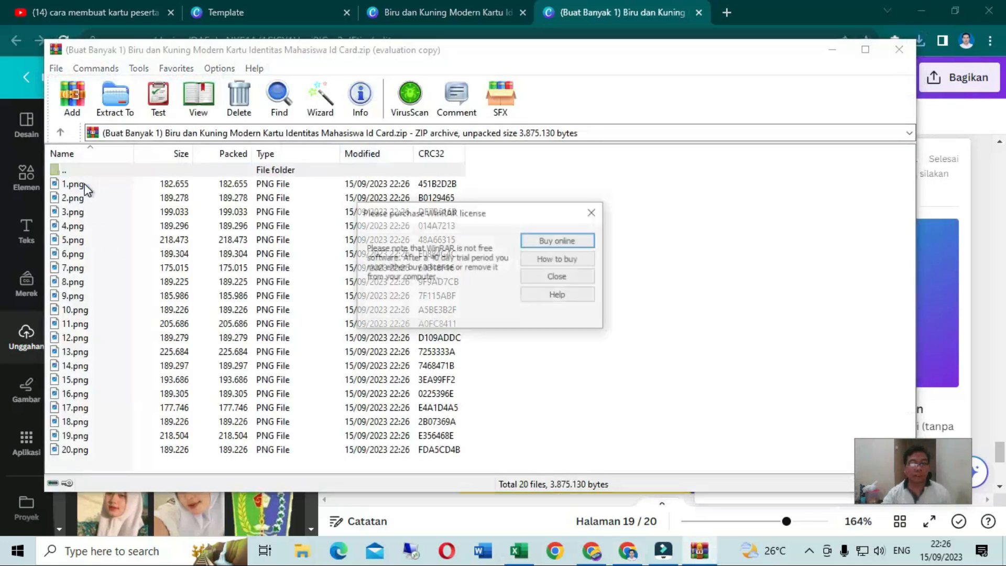
Check 1.png, 2.png and 3.png from the downloaded ZIP archive in WinRAR, then close the archive and return to the Canva design
left_click(554, 277)
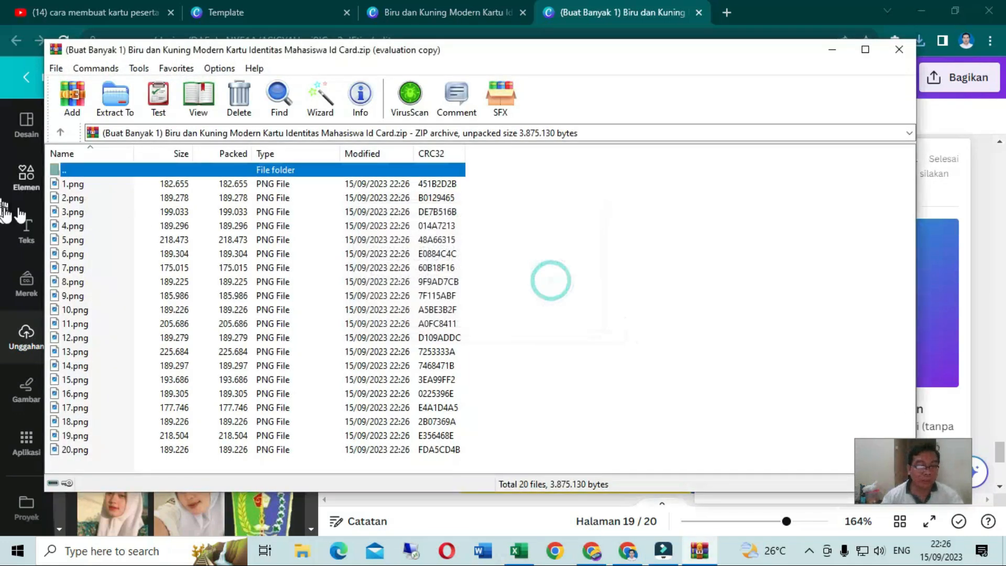
double_click(61, 184)
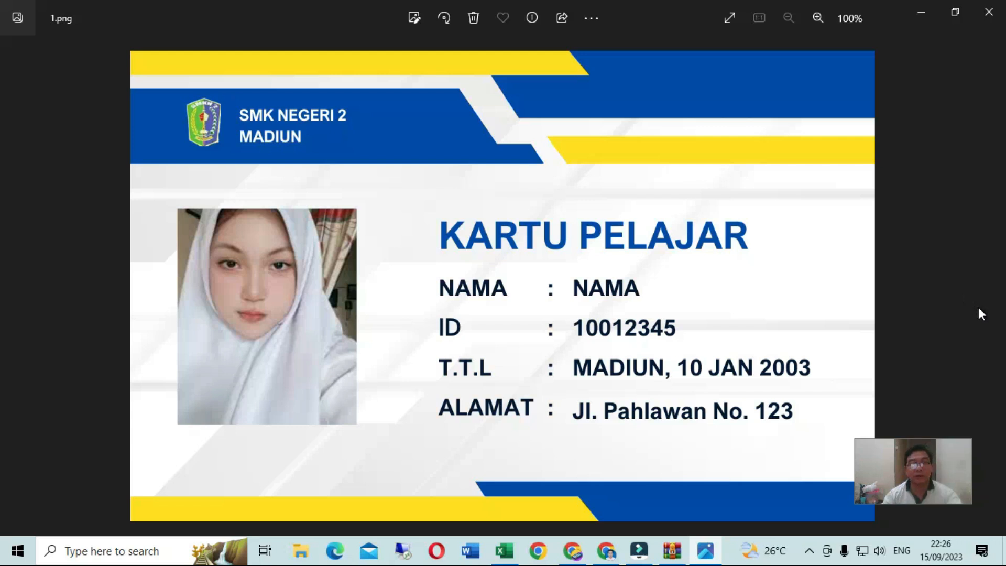
left_click(989, 11)
double_click(104, 200)
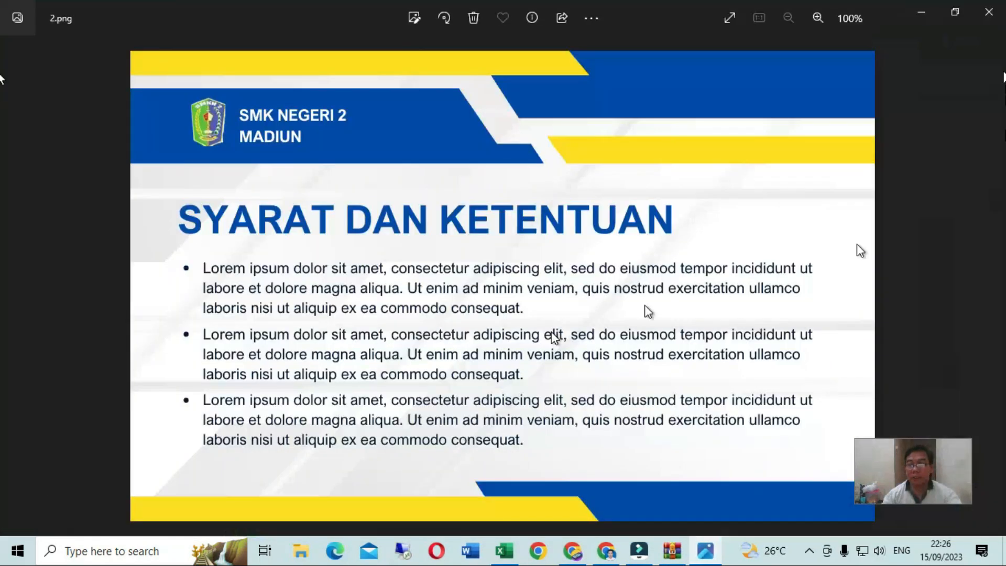
left_click(989, 11)
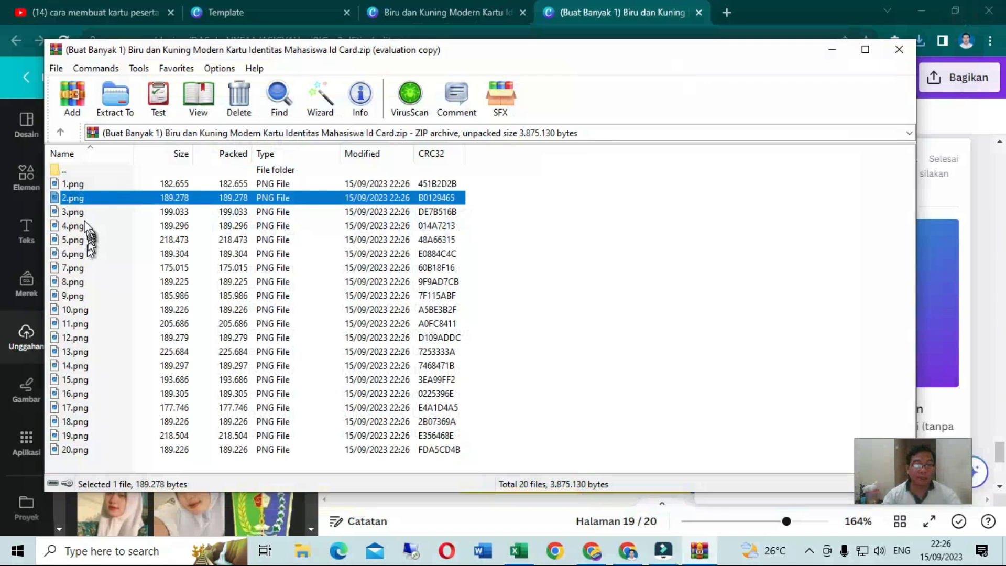
double_click(73, 212)
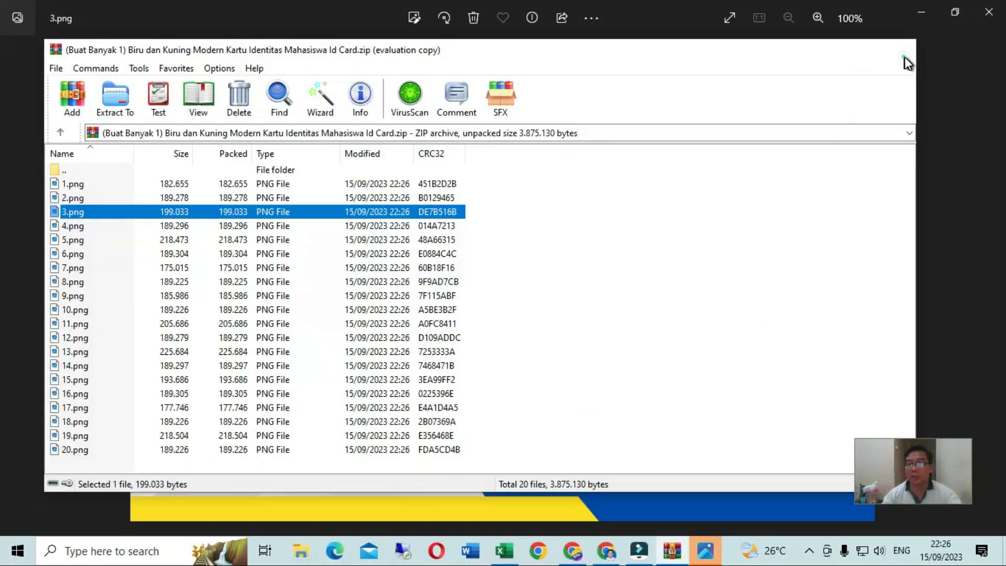
left_click(901, 52)
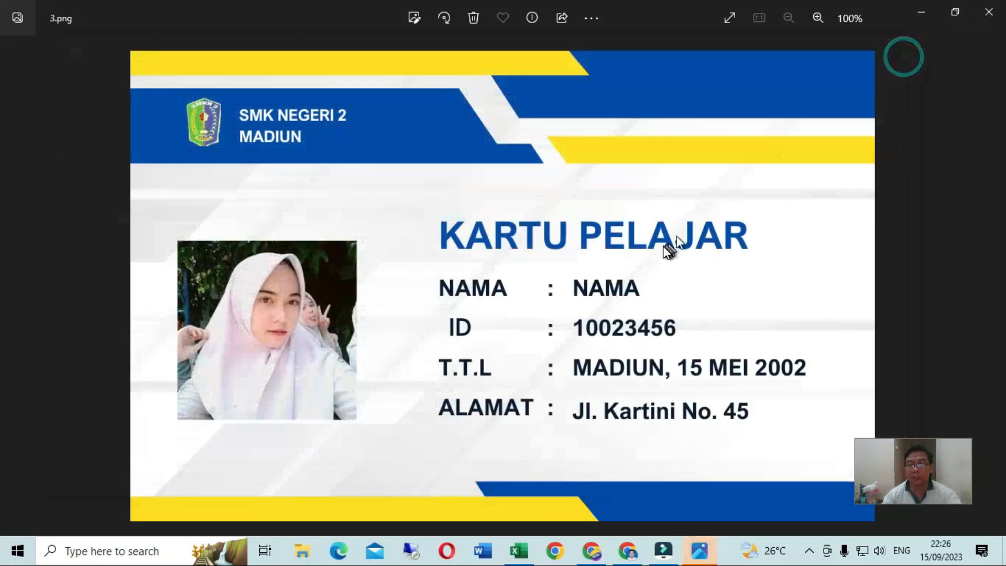
left_click(985, 10)
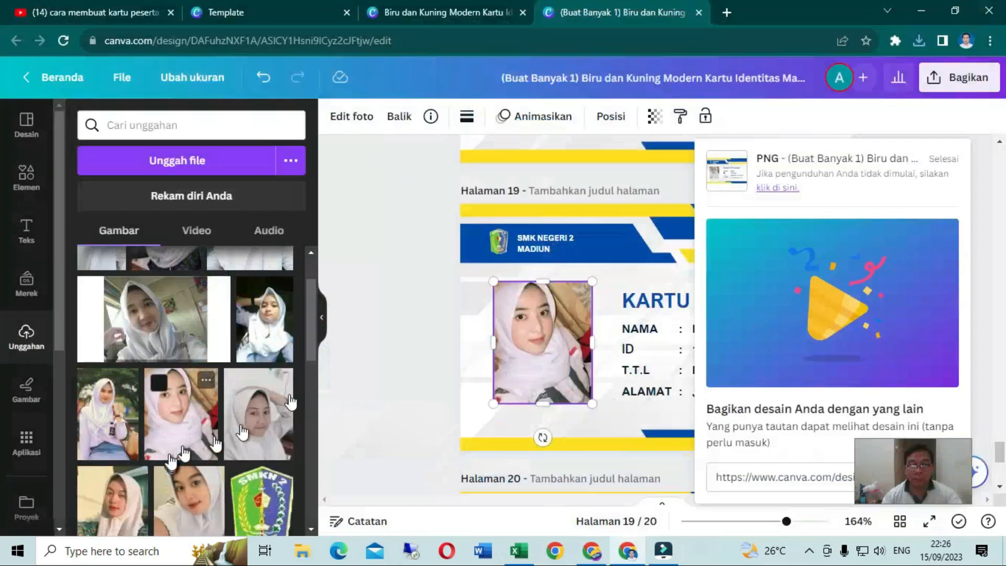
left_click(352, 338)
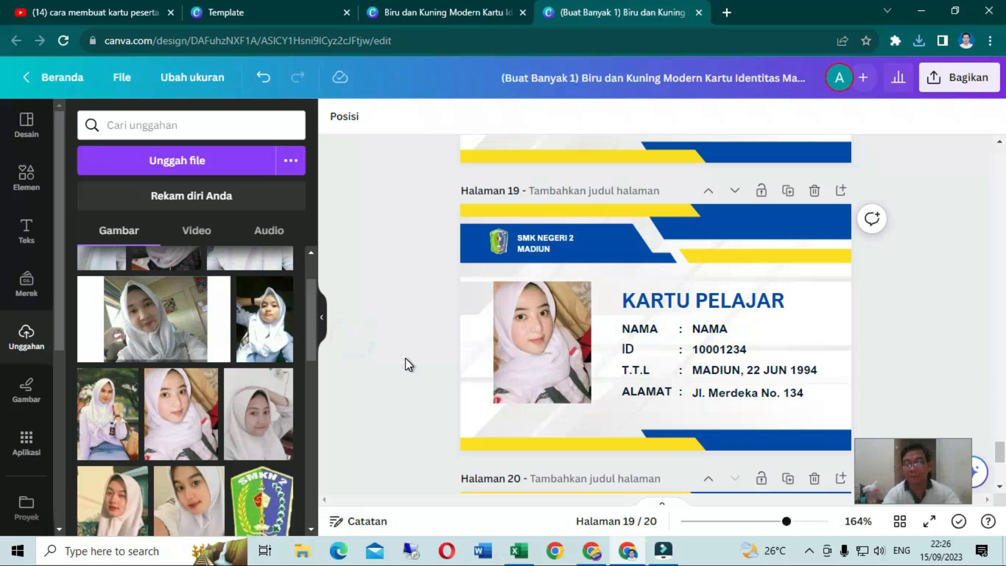